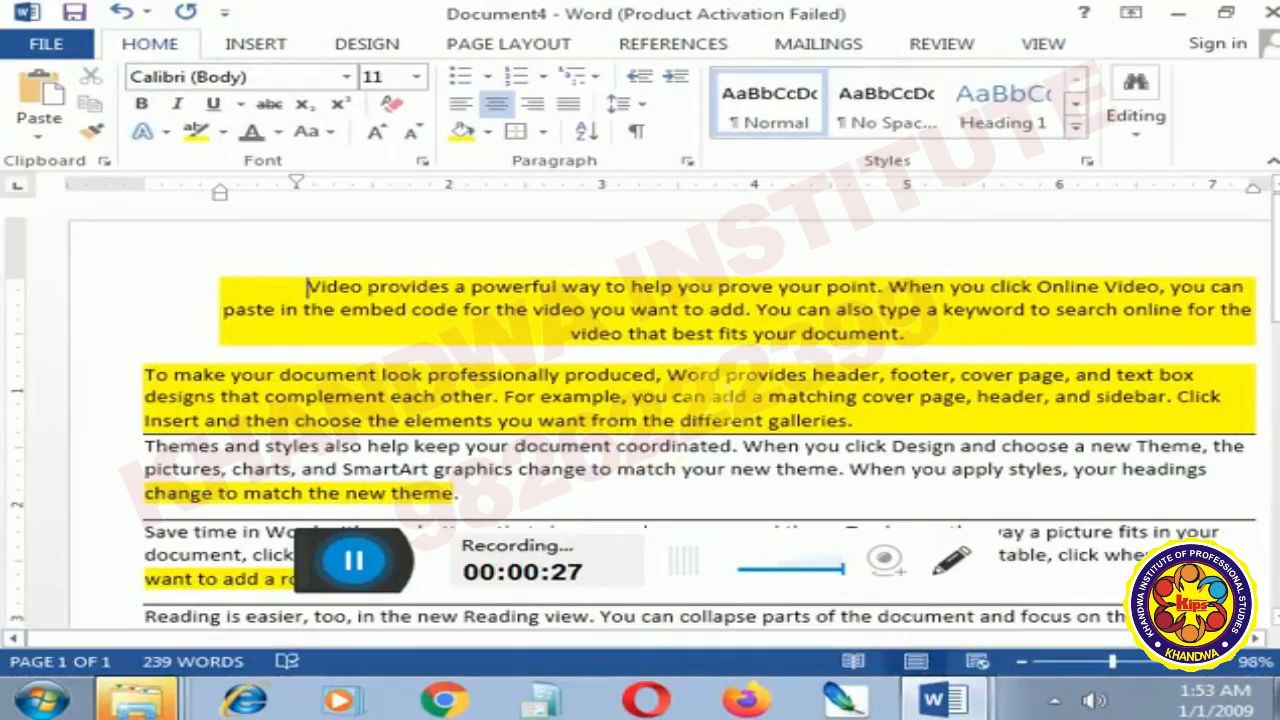
- Delete all existing text from the document
key("ctrl+a")
key("Delete")
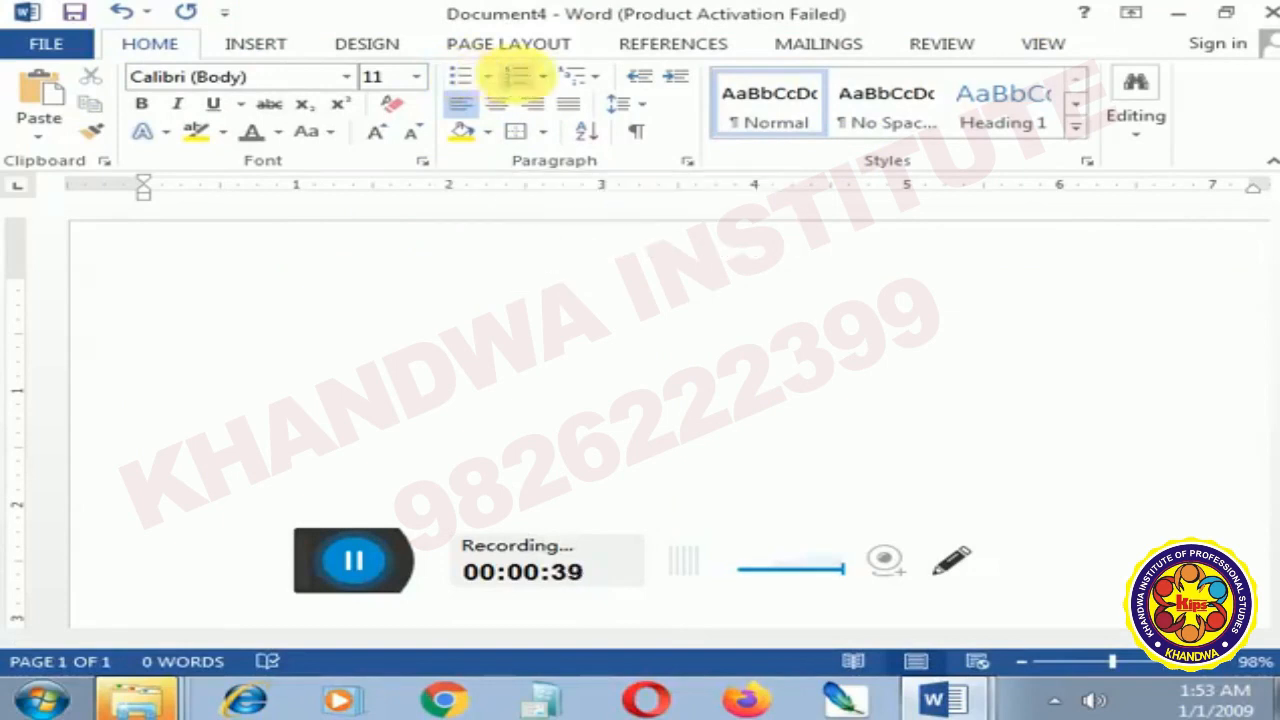
- Start a bulleted list with the default round bullet and enter Madhya Pradesh as its first item
left_click(479, 88)
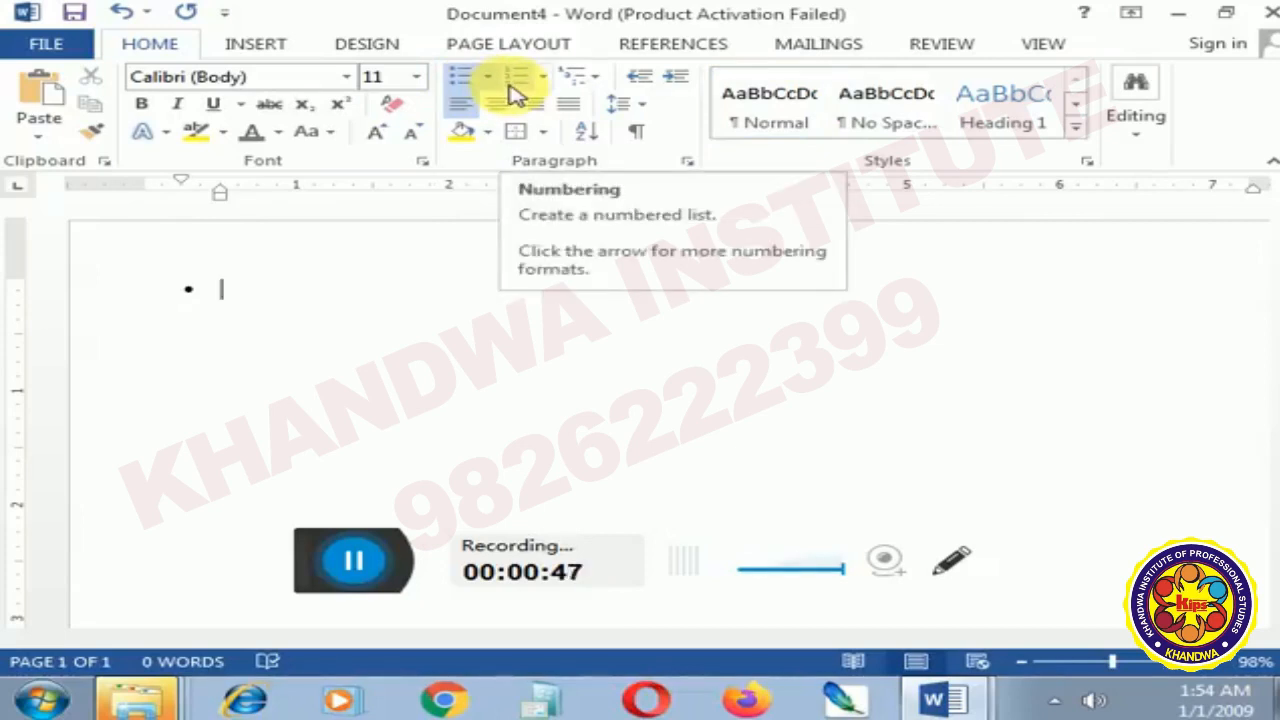
type("maadh")
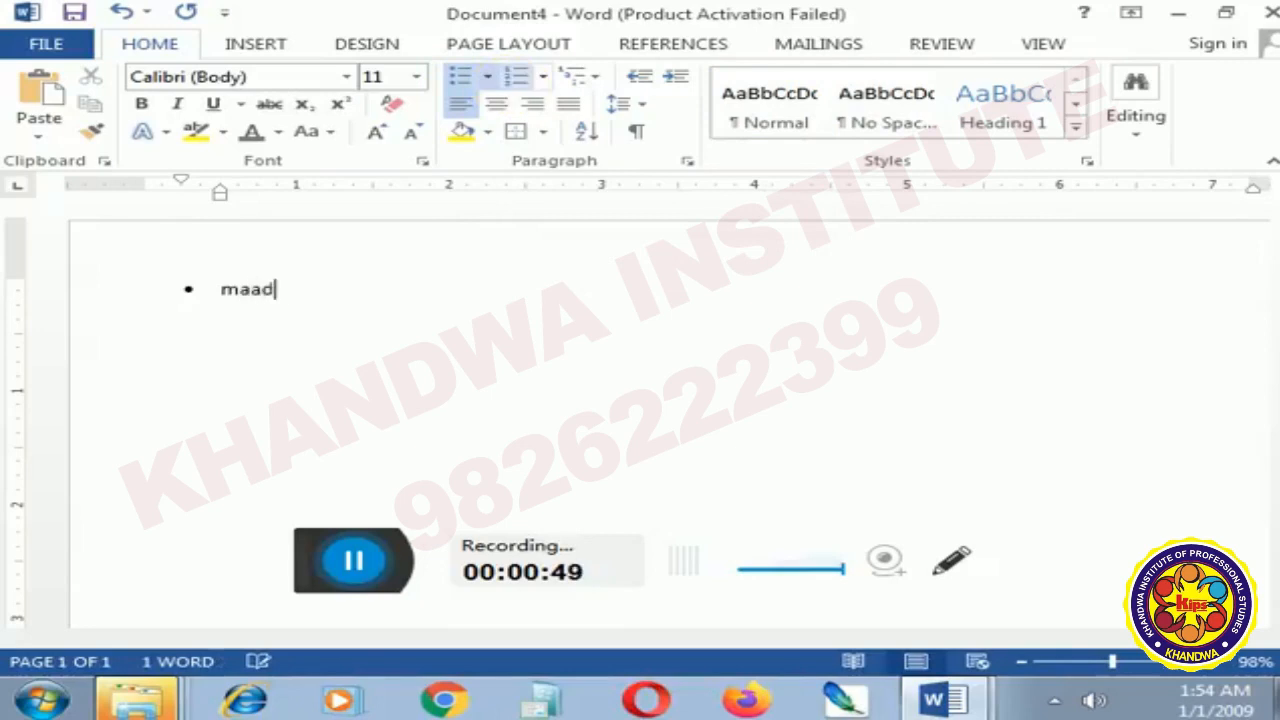
key("BackSpace")
key("BackSpace")
key("BackSpace")
type("dh")
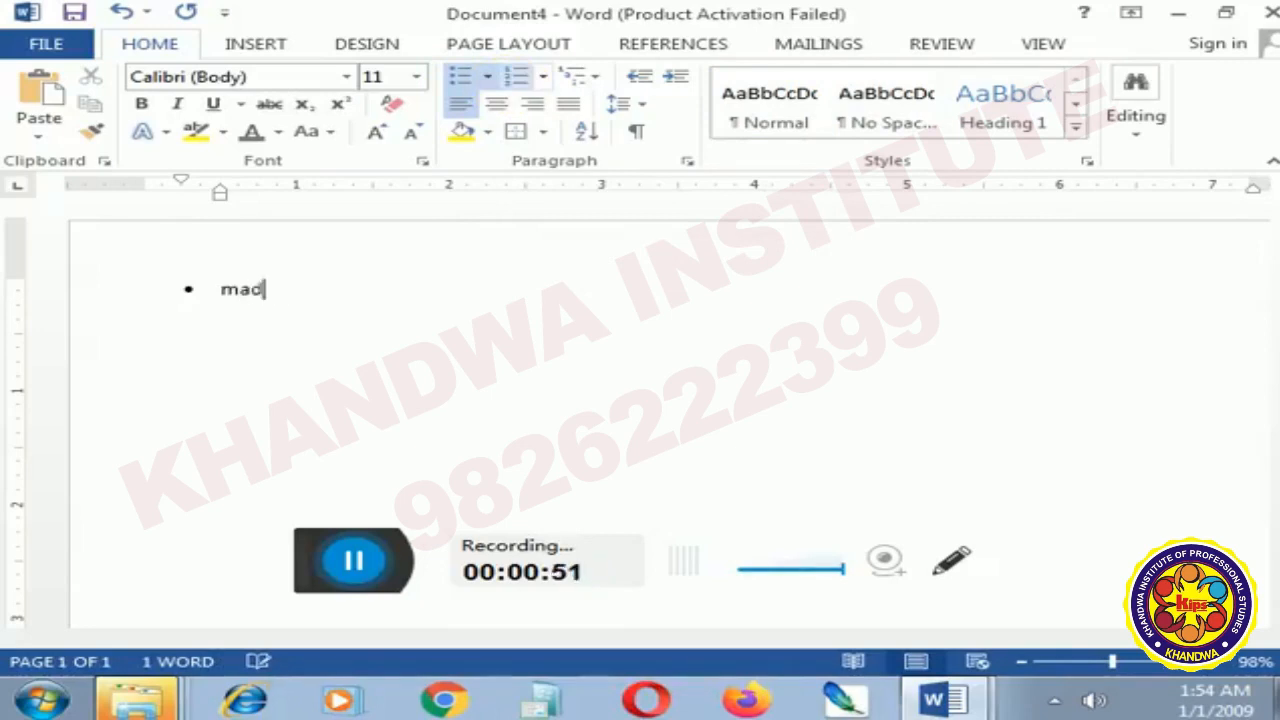
type("ya prra")
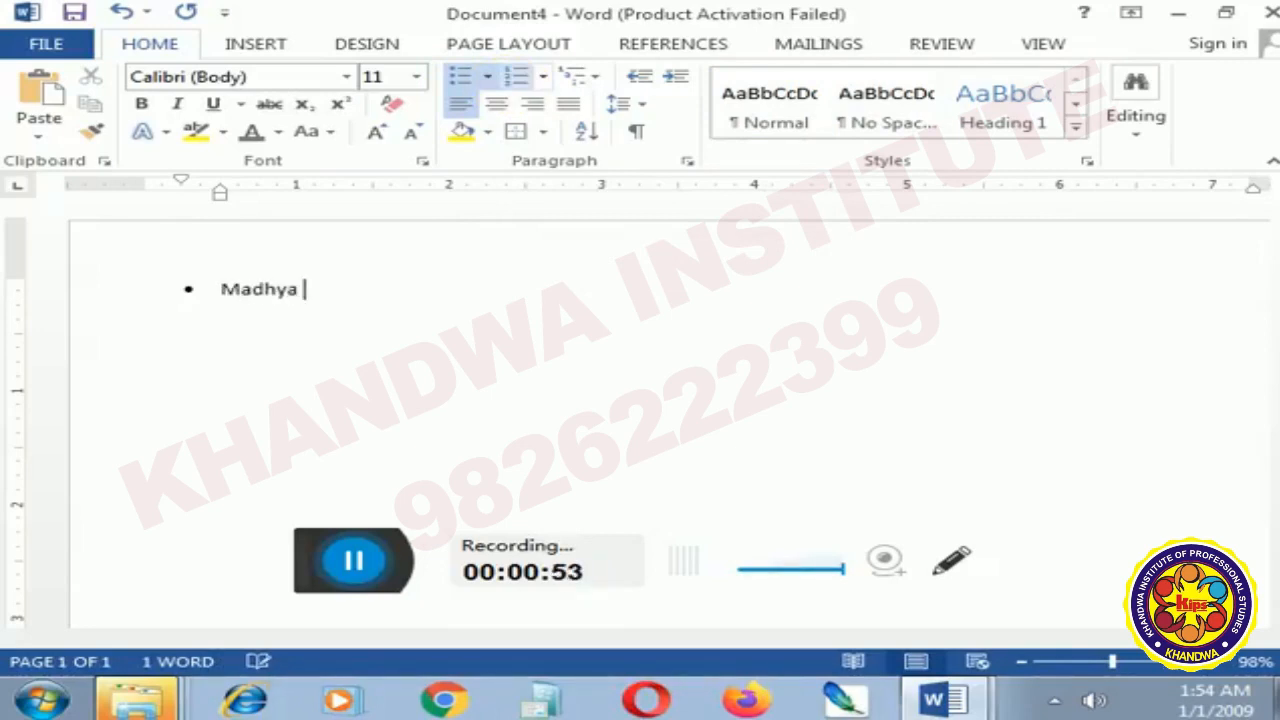
key("BackSpace")
key("BackSpace")
type("adessh")
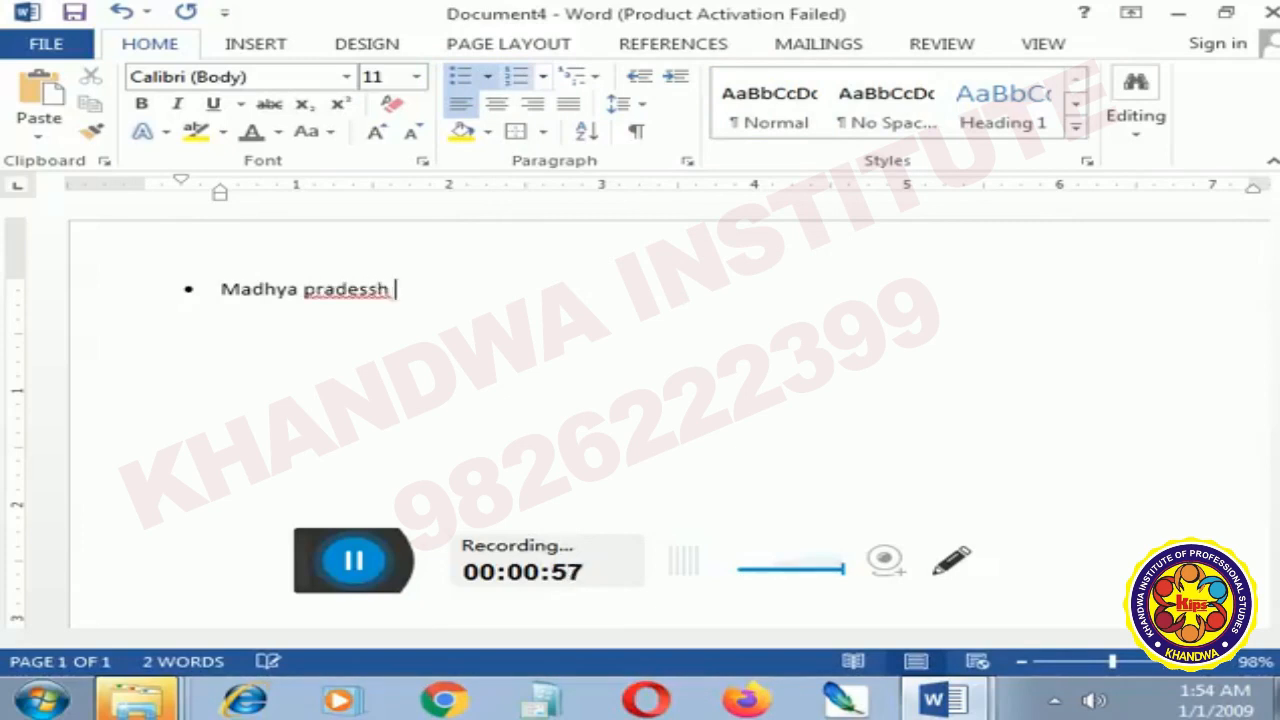
key("BackSpace")
key("BackSpace")
type("h]")
key("Return")
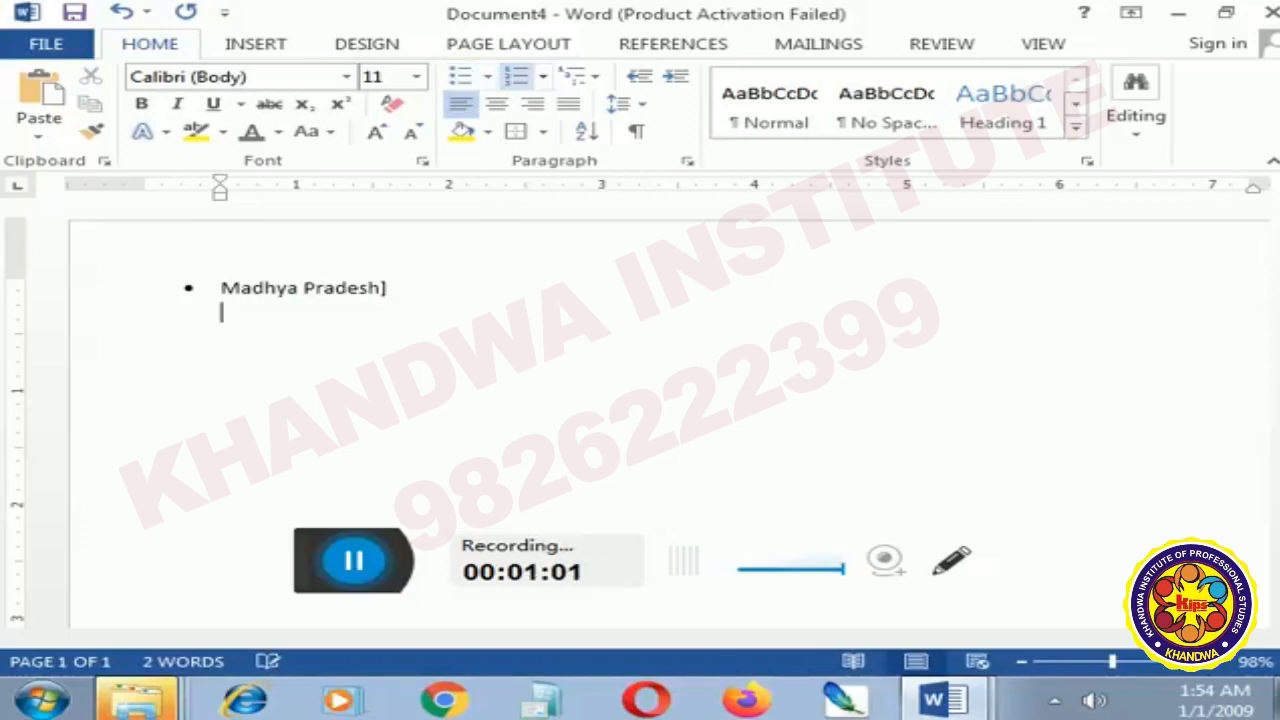
key("BackSpace")
key("BackSpace")
key("BackSpace")
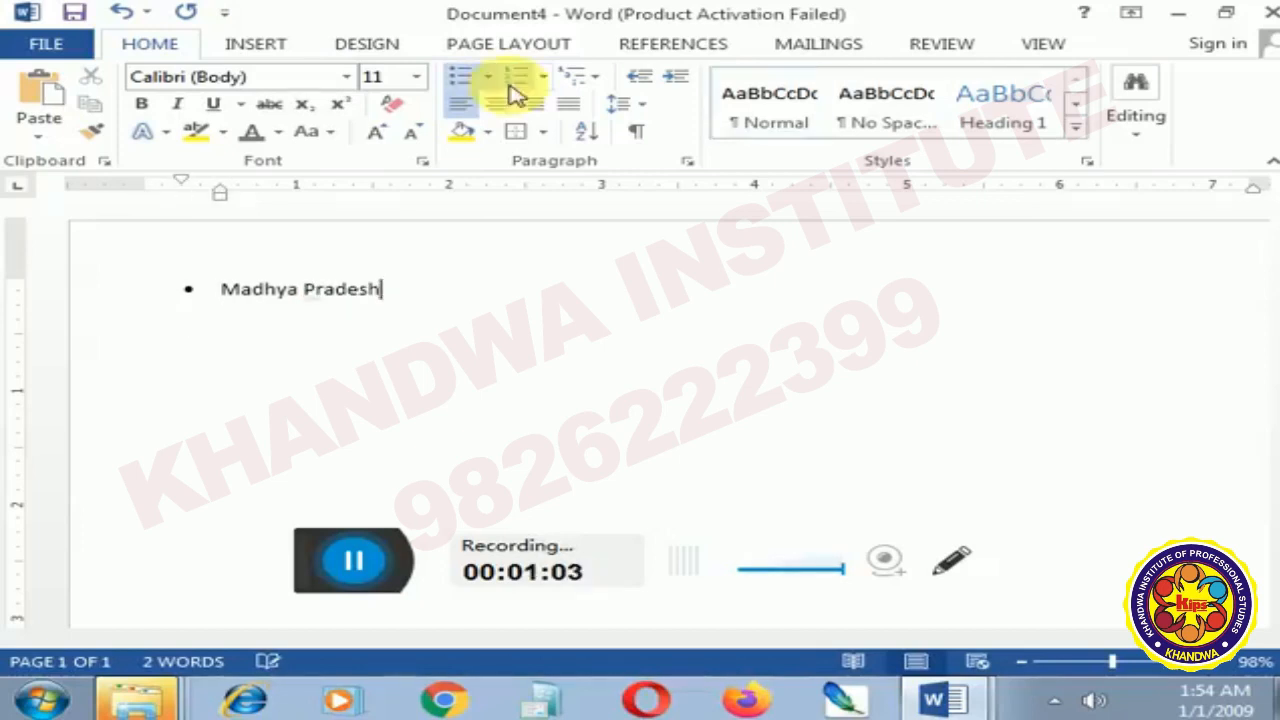
key("Return")
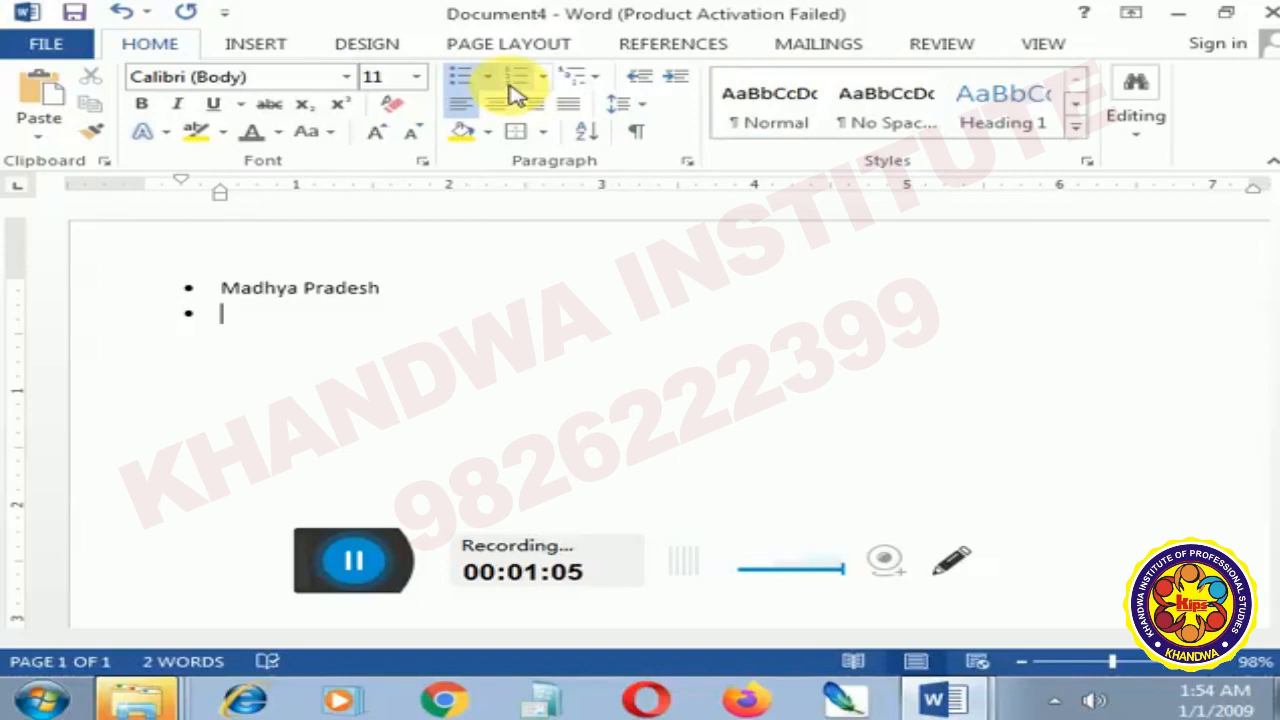
- Enter Uttar Pradesh as the second bullet and start a new bullet below it
type("ut")
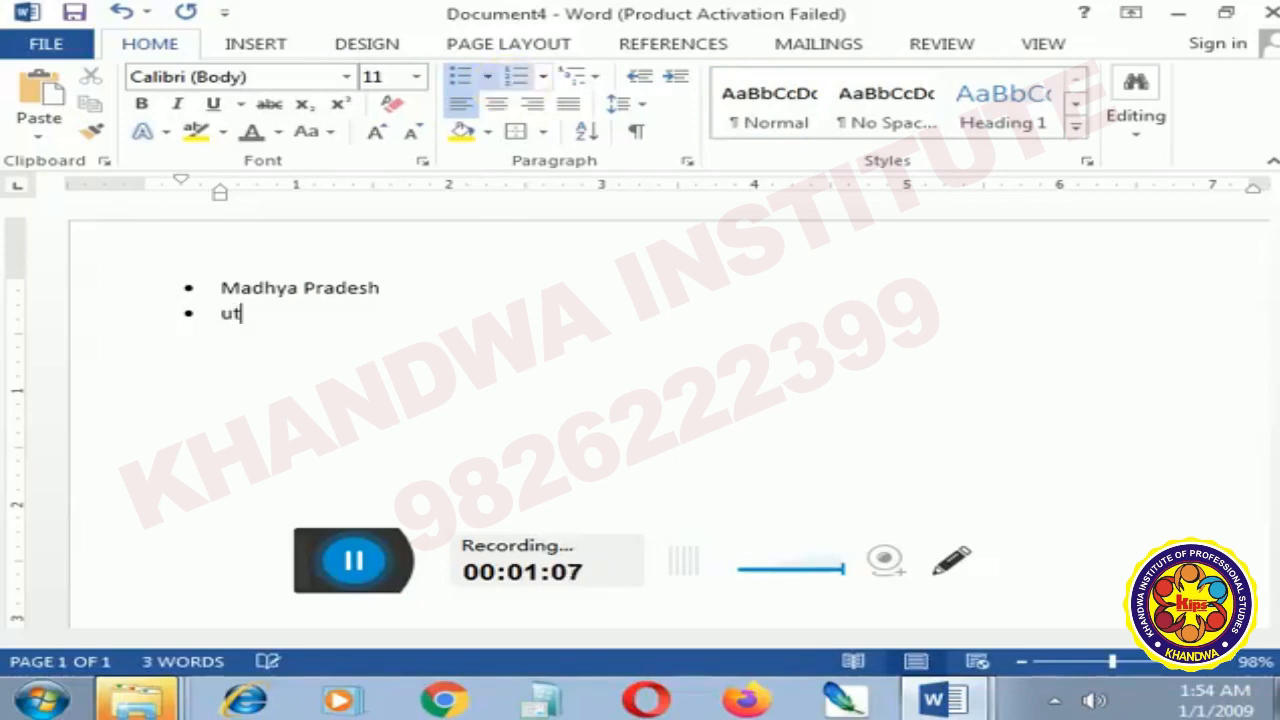
type("tar ")
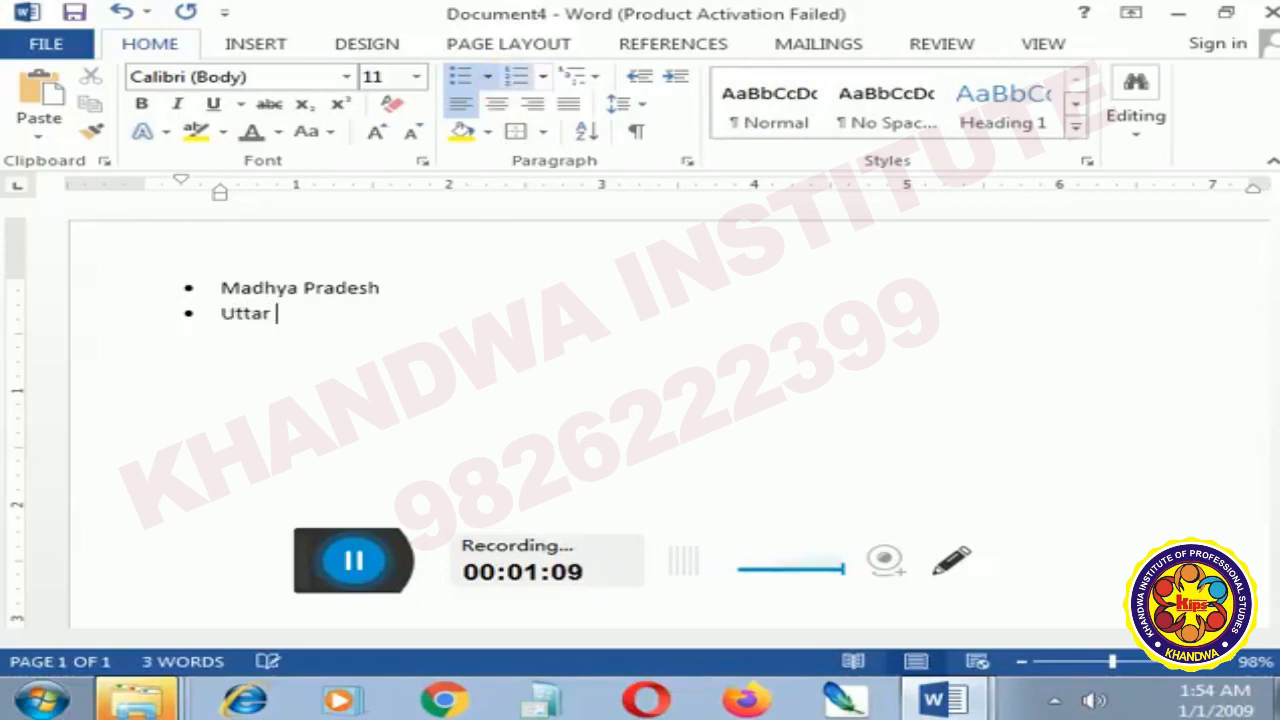
type("pradesh")
key("Return")
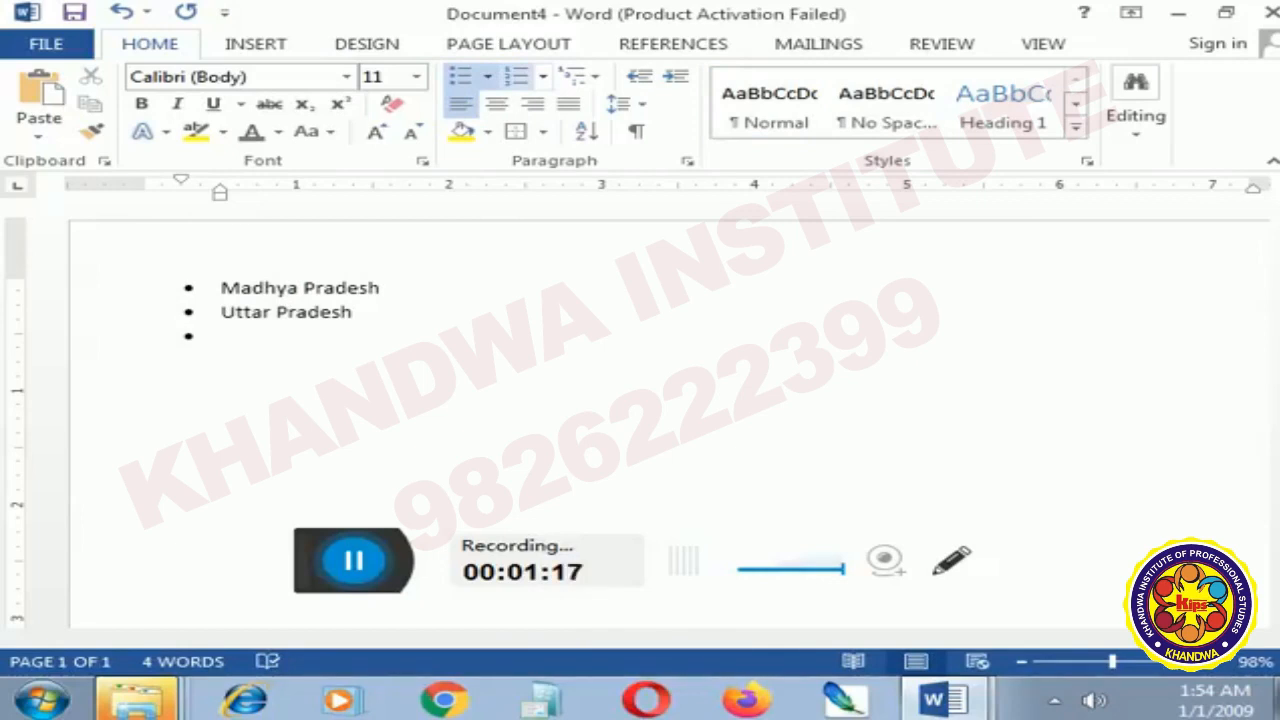
- Insert an empty bullet directly after Madhya Pradesh and demote it to a second-level sub-bullet
key("Up")
key("Up")
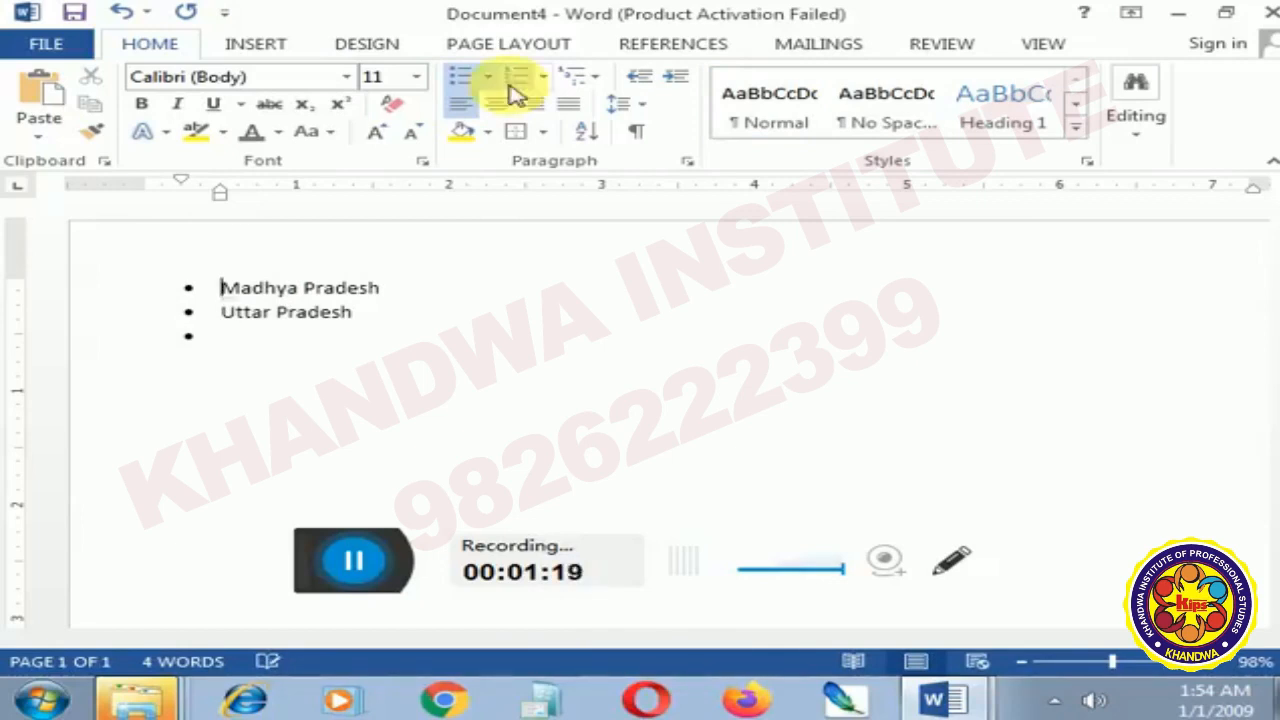
key("Right")
key("Right")
key("Right")
key("Right")
key("Right")
key("Right")
key("Right")
key("Right")
key("Right")
key("Right")
key("Right")
key("Right")
key("Right")
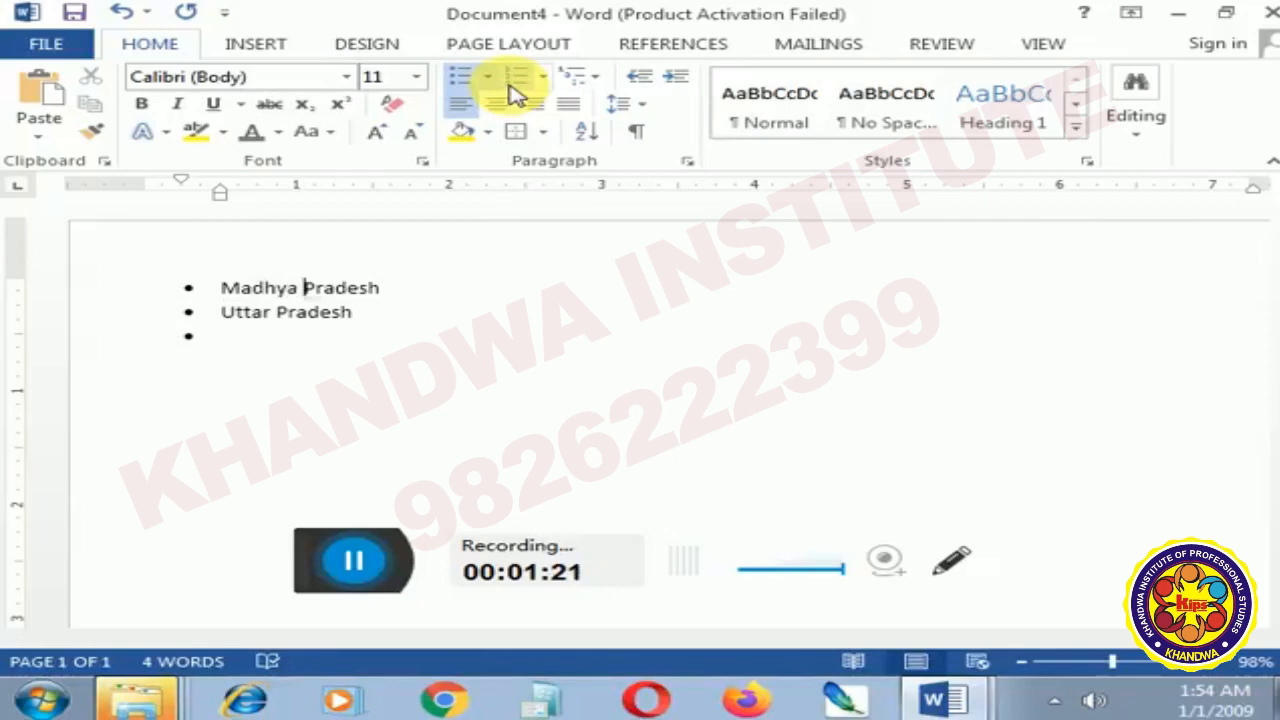
key("Right")
key("Return")
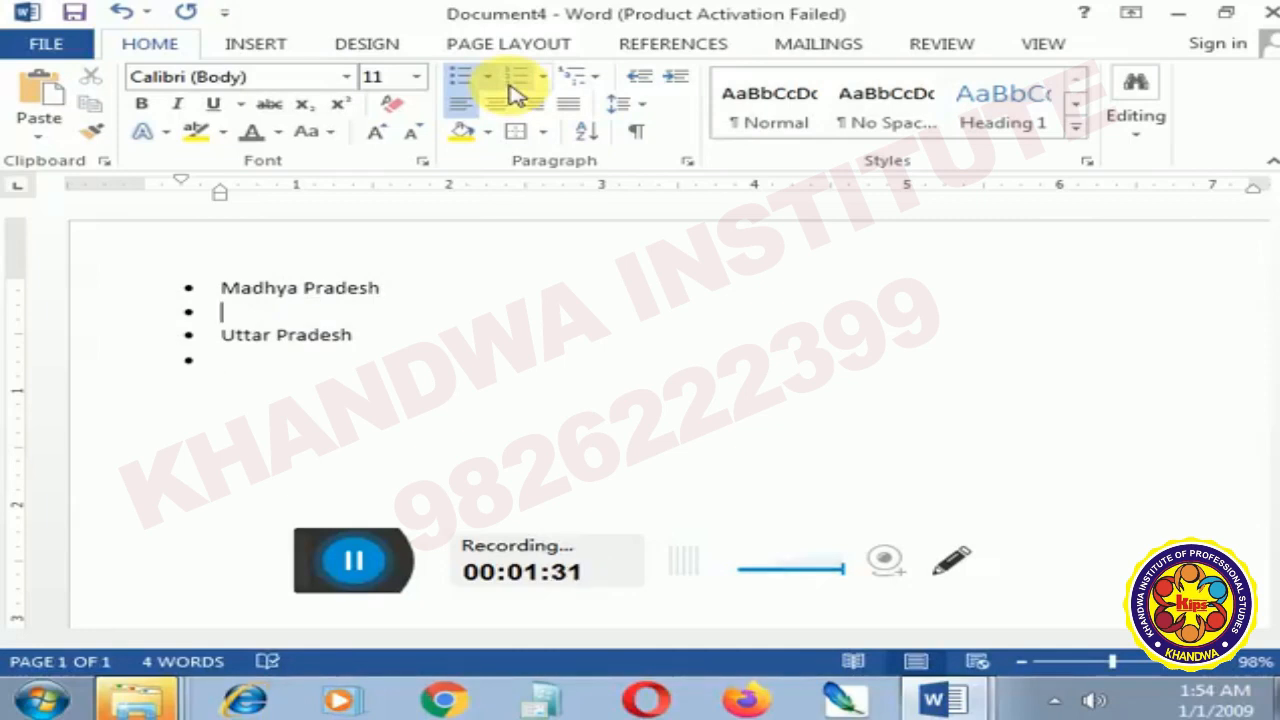
key("Tab")
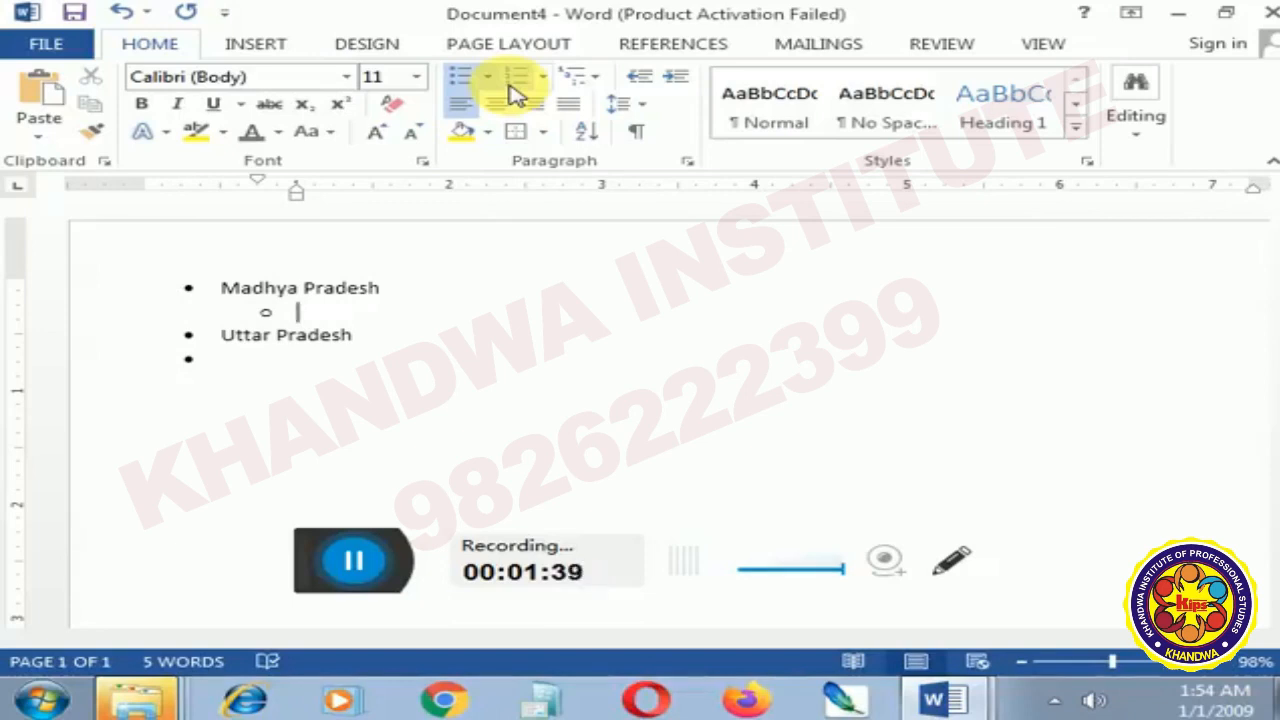
- Enter Bhopal as the first sub-bullet under Madhya Pradesh and start another sub-bullet
type("bhopaal")
key("BackSpace")
type("l")
key("Return")
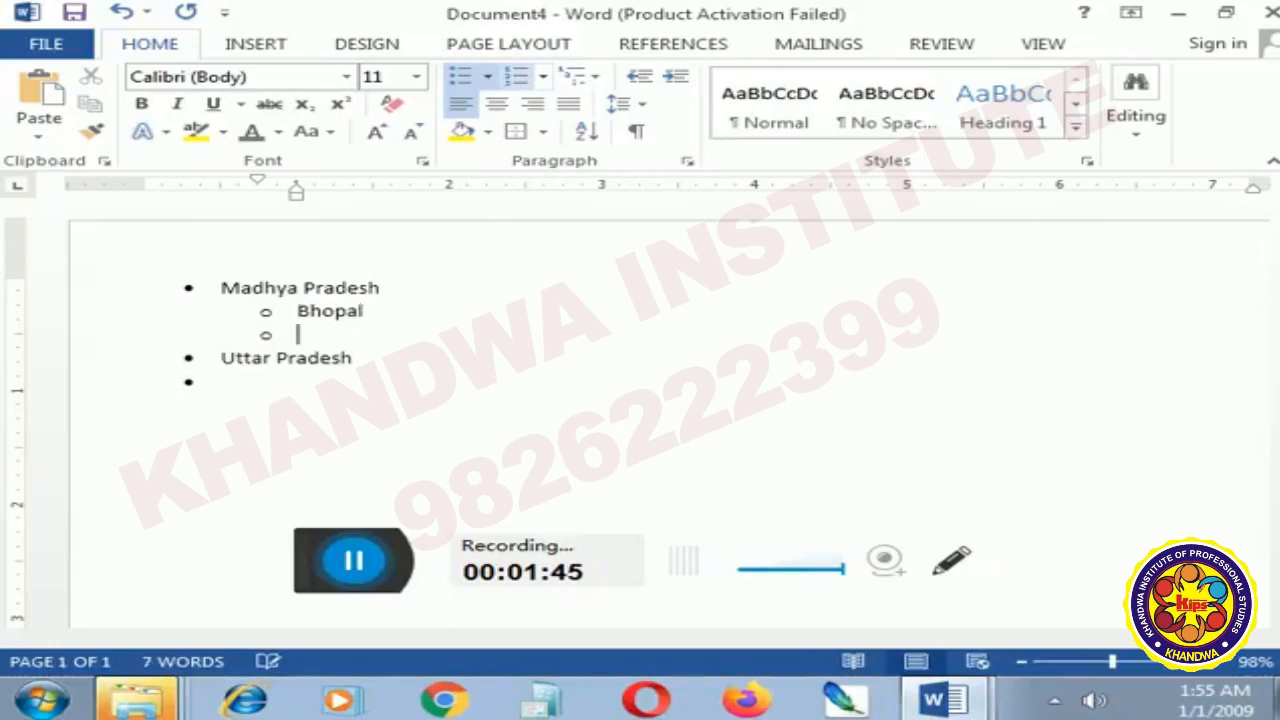
- Enter Indore as the second sub-bullet, and promote the empty bullet below it to the first level and demote it again
type("indd")
type("o")
key("BackSpace")
key("BackSpace")
type("ore")
key("Return")
key("shift+Tab")
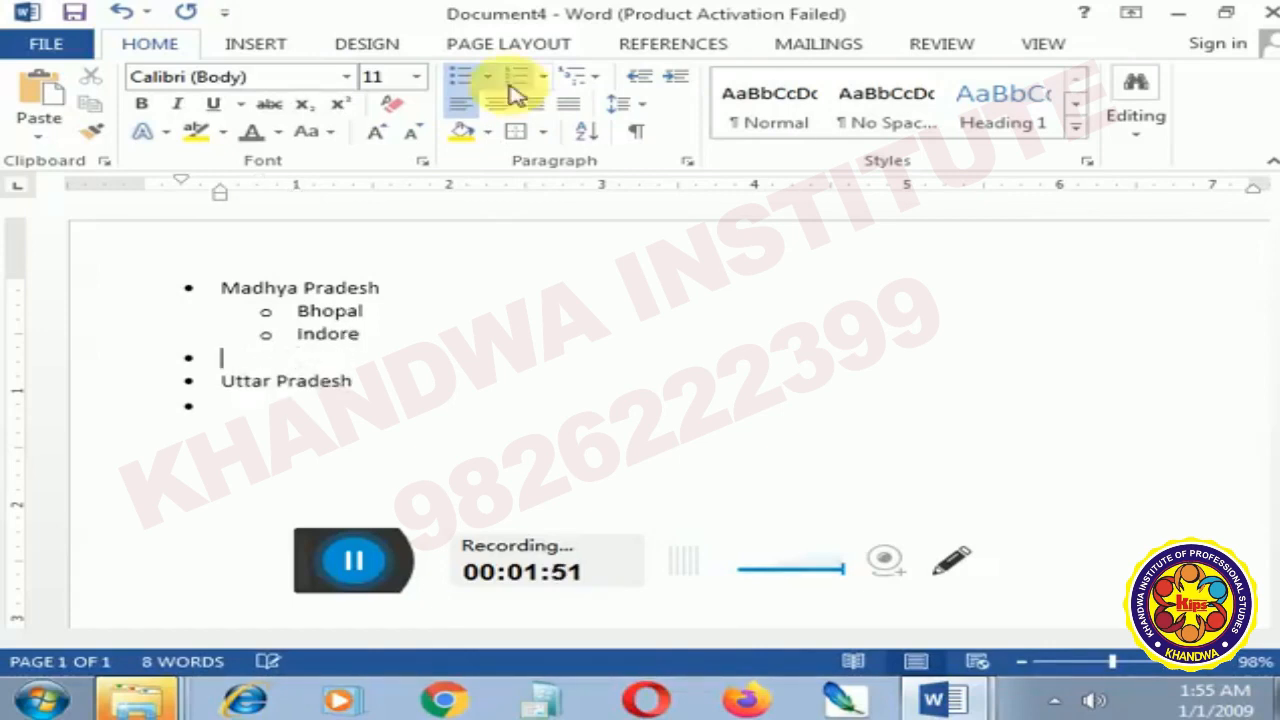
key("Tab")
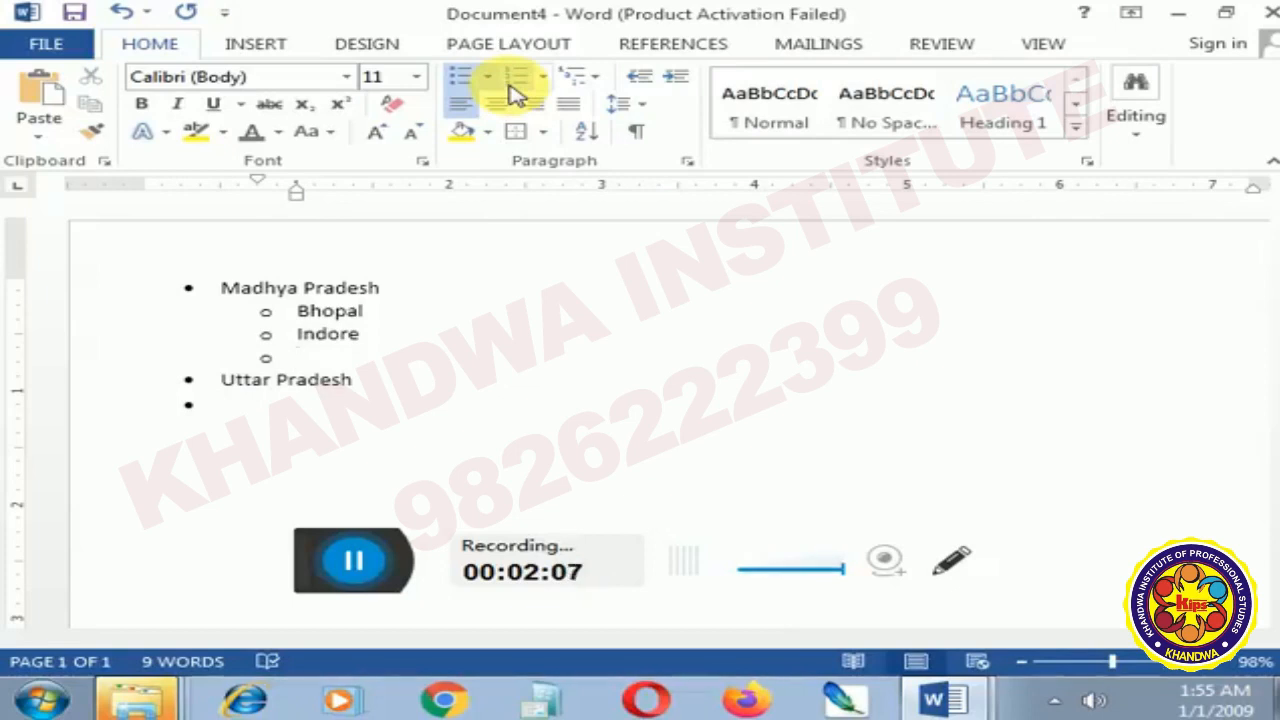
- Delete the entire bulleted list from the document
key("ctrl+a")
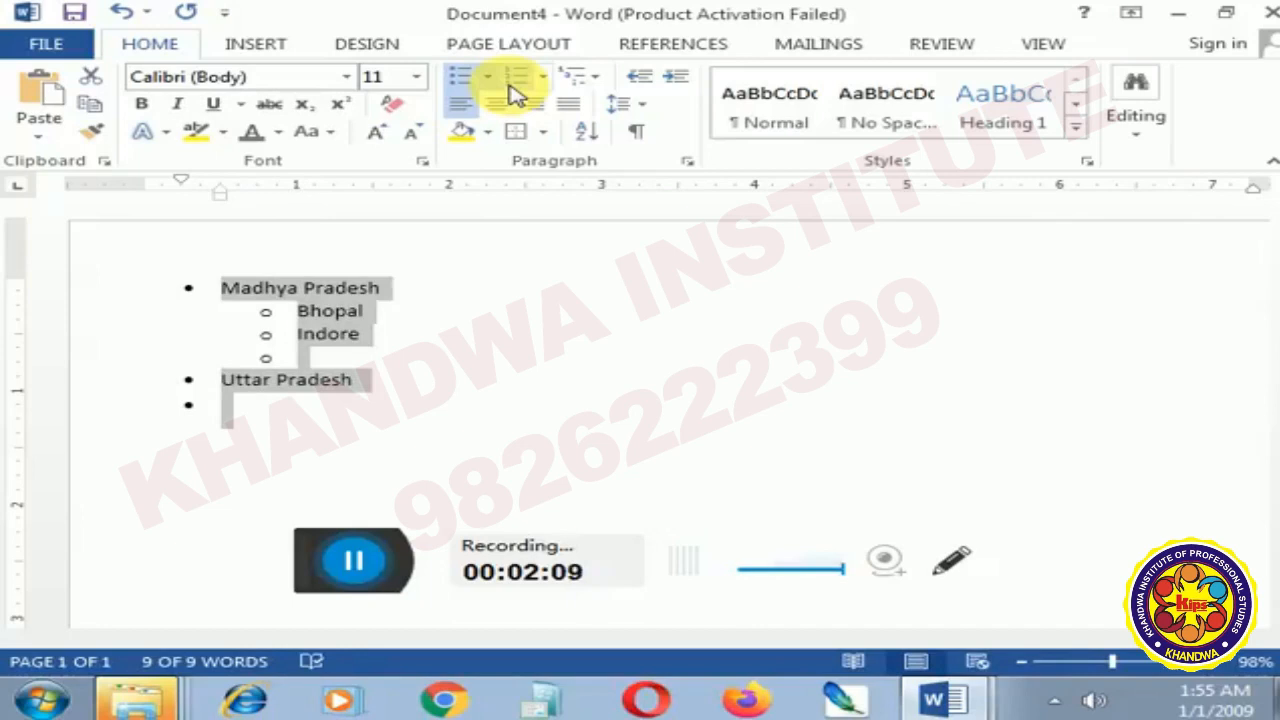
key("Delete")
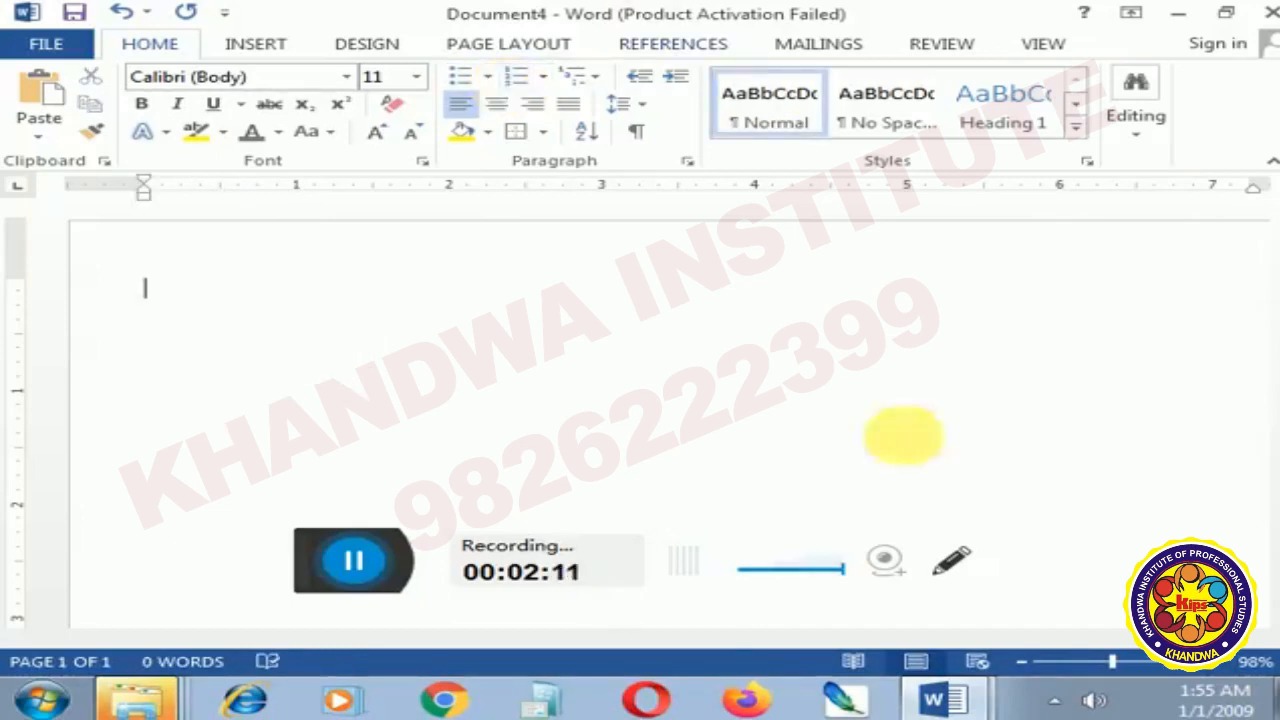
- Review the unit topics in Document1 and return to the blank Document4
left_click(928, 702)
left_click(914, 620)
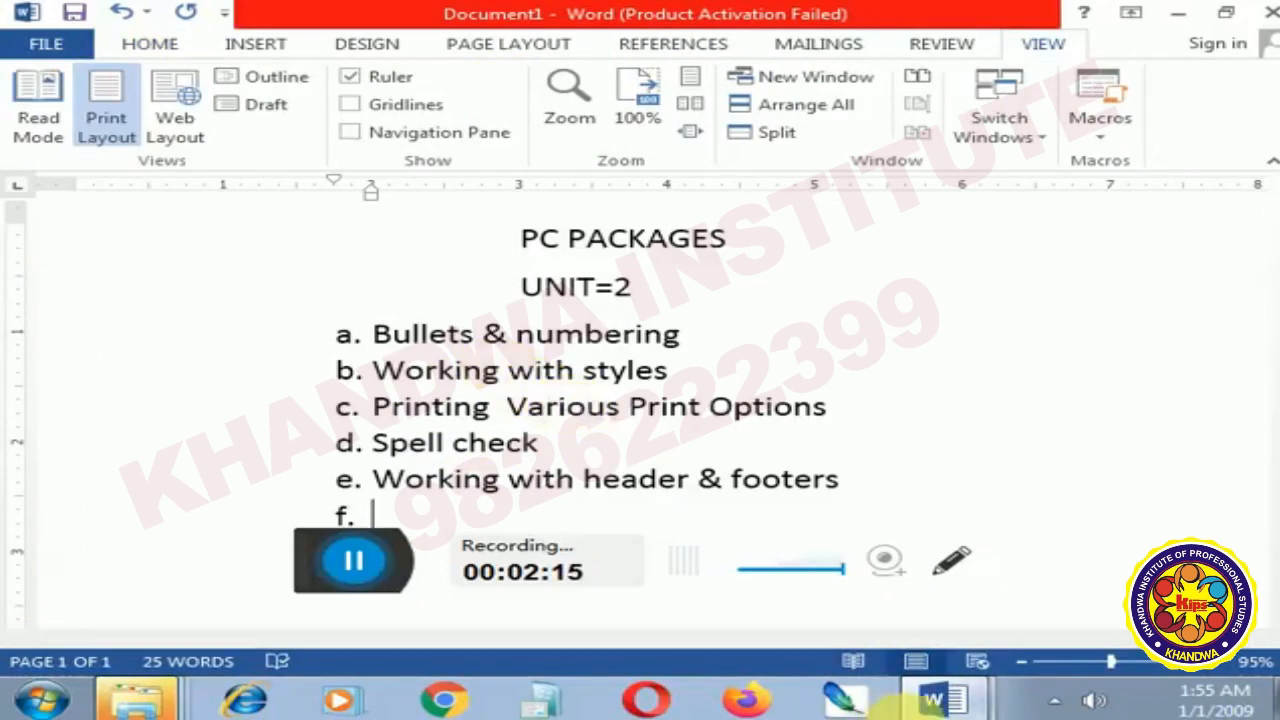
left_click(894, 652)
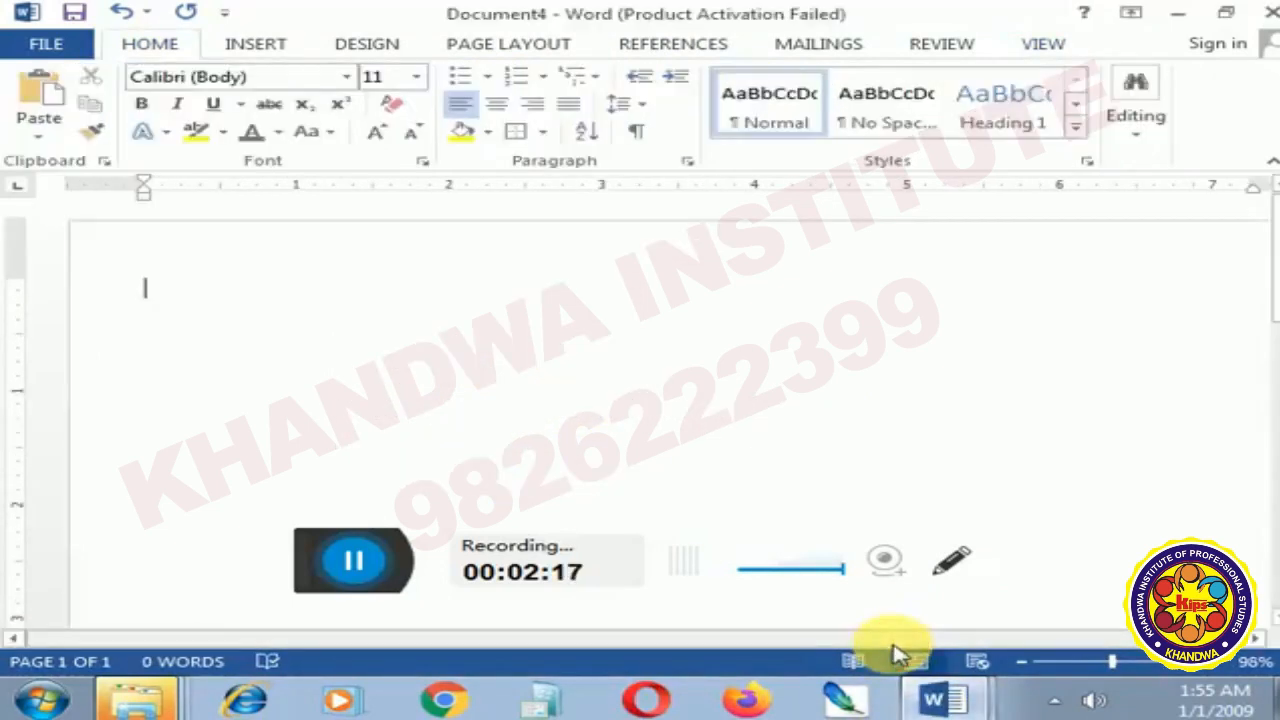
- Examine the available number formats and the bullet library without applying any of them
left_click(544, 80)
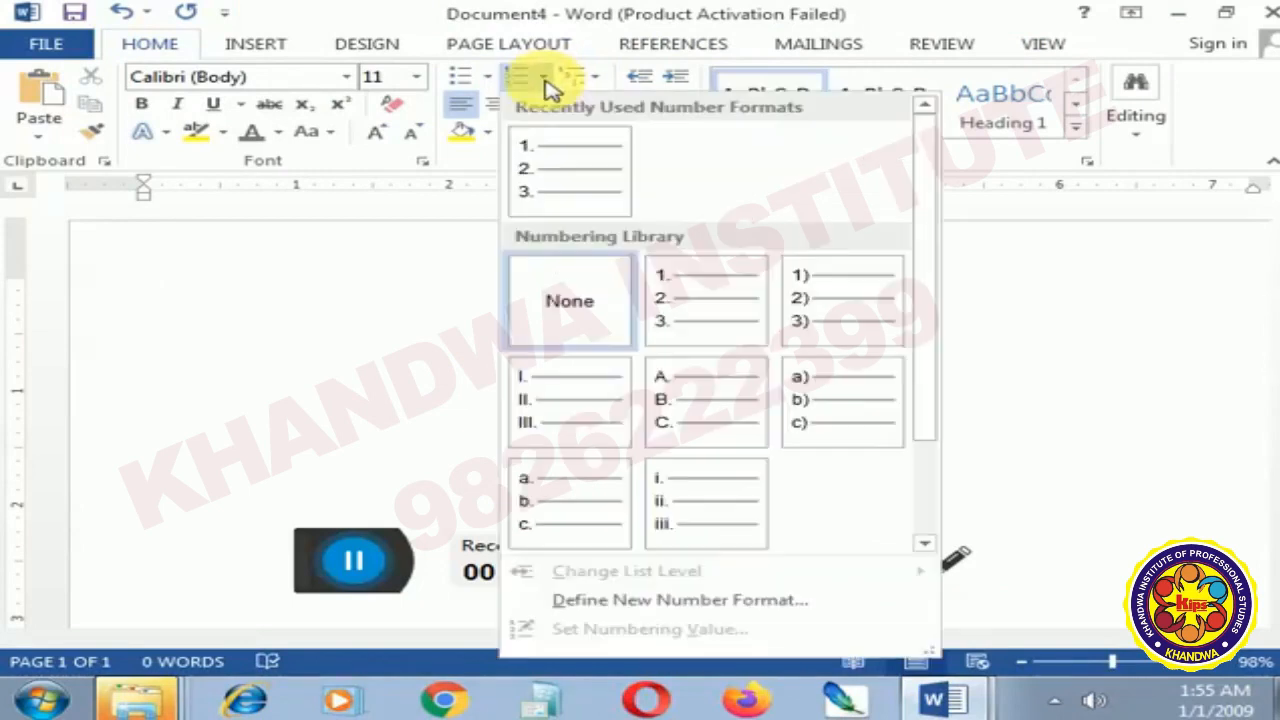
left_click(490, 82)
left_click(490, 82)
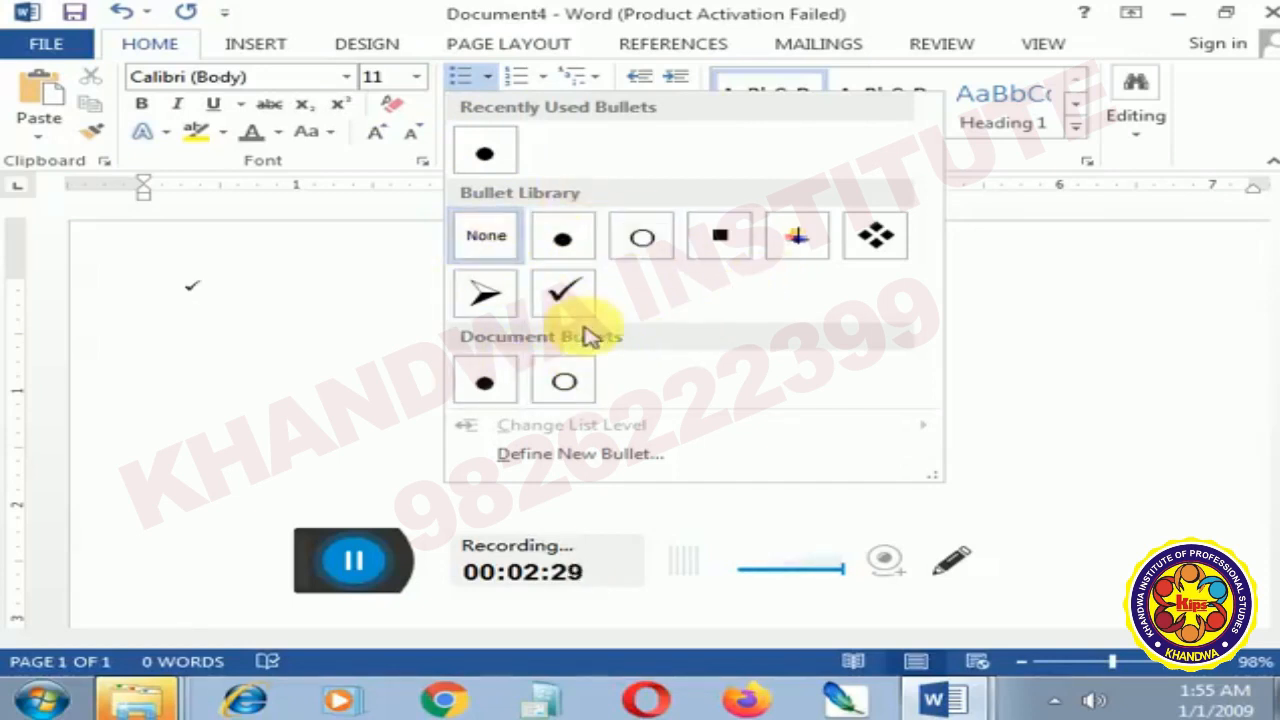
left_click(350, 337)
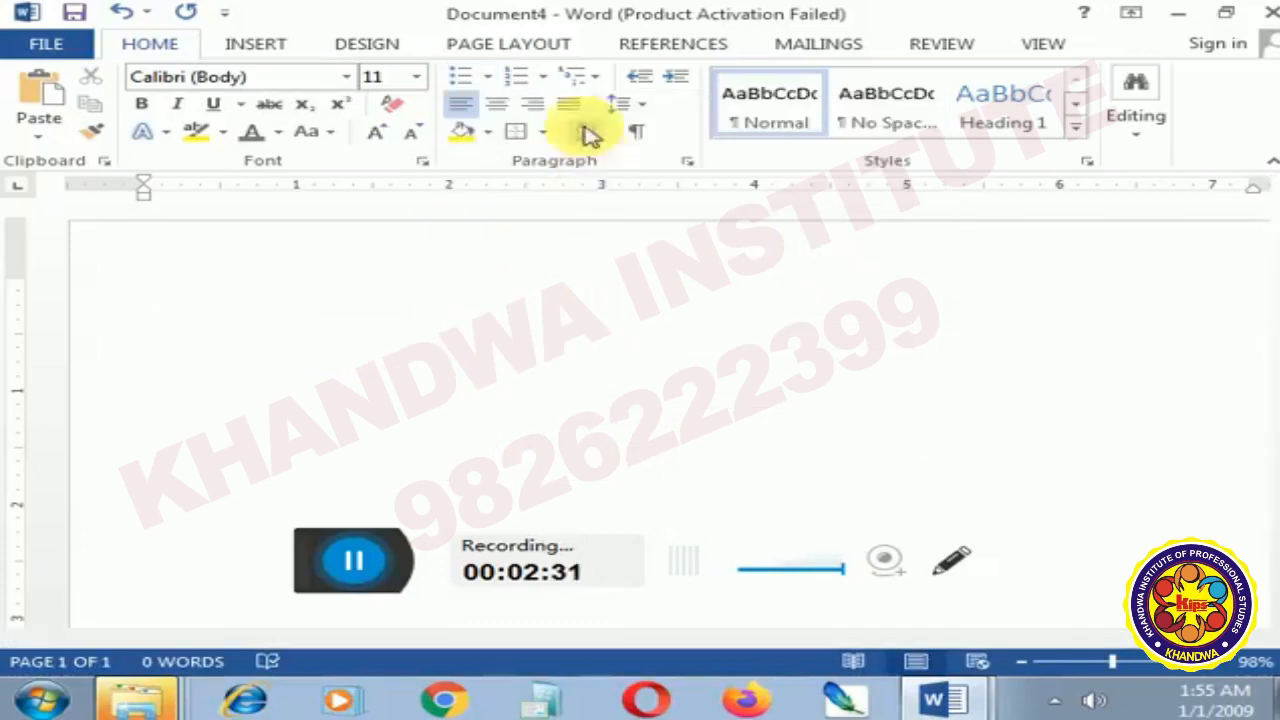
- Start a numbered list in the 1. 2. 3. format and enter Bhopal as its first item
left_click(541, 78)
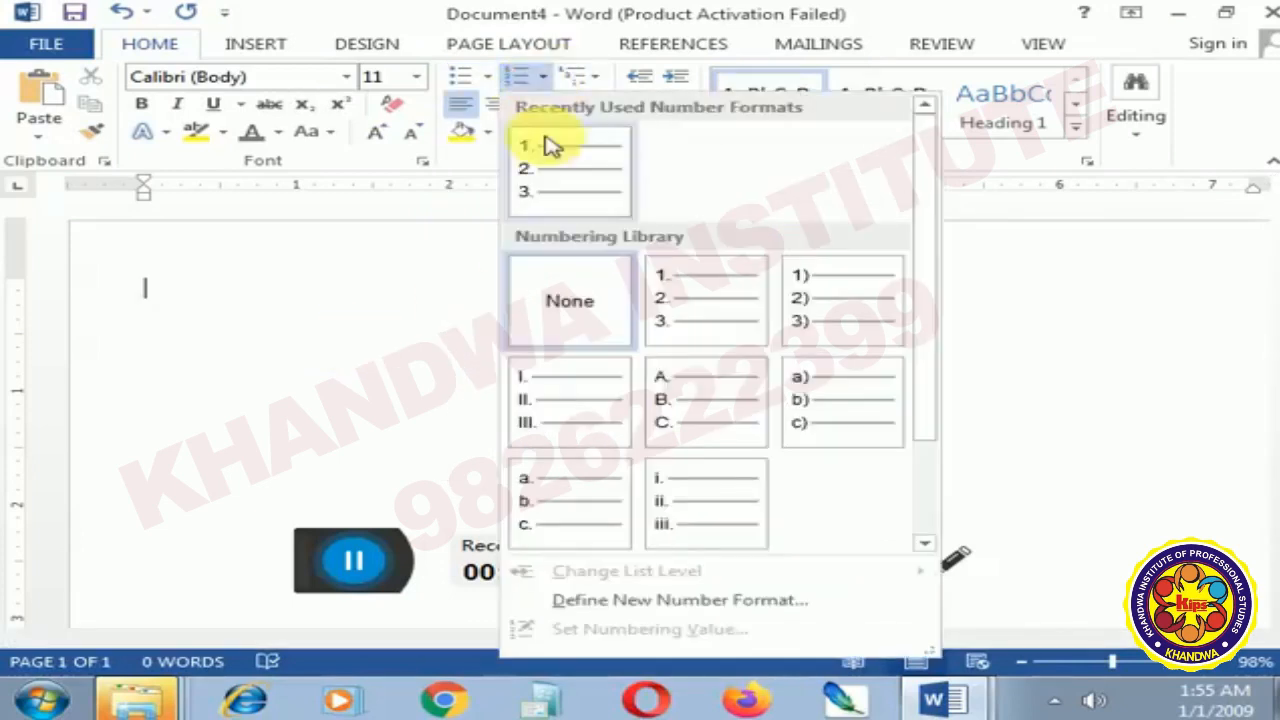
left_click(583, 196)
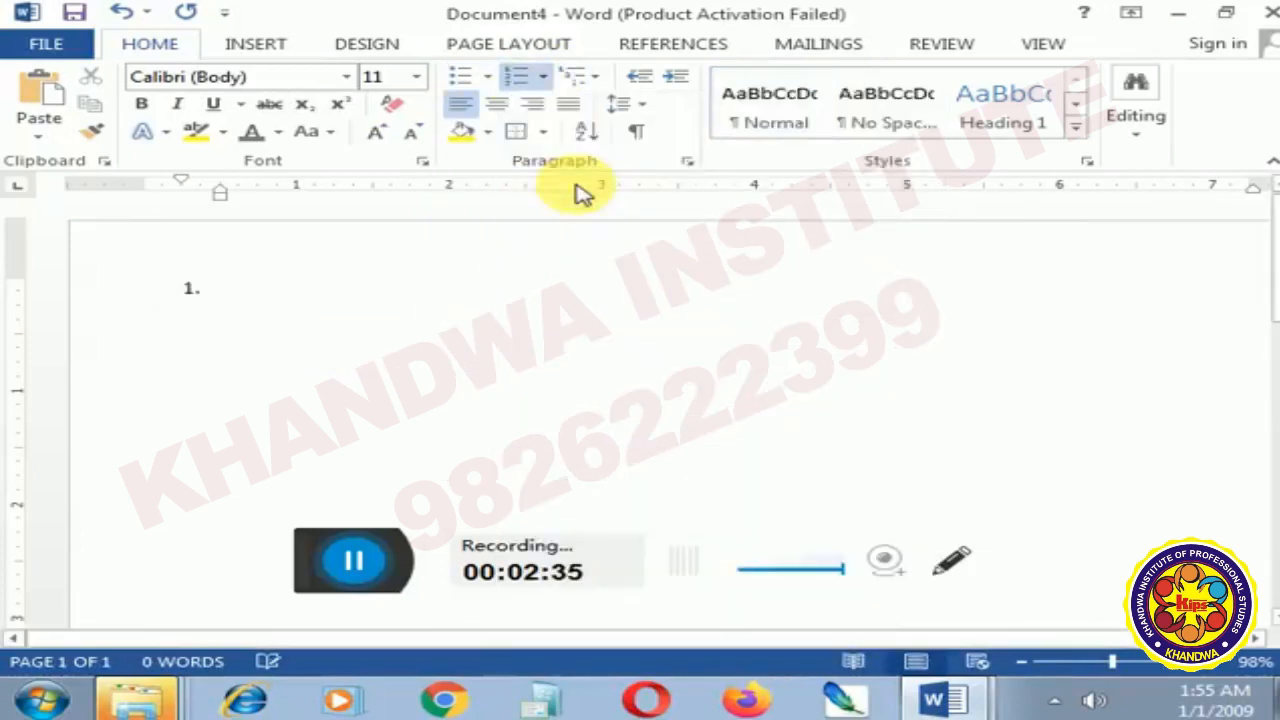
type("bhoppaa")
key("BackSpace")
key("BackSpace")
key("BackSpace")
type("all")
key("BackSpace")
key("Return")
- Demote the new item to the second level under Bhopal, enter New market, and start the next sub-item
key("Tab")
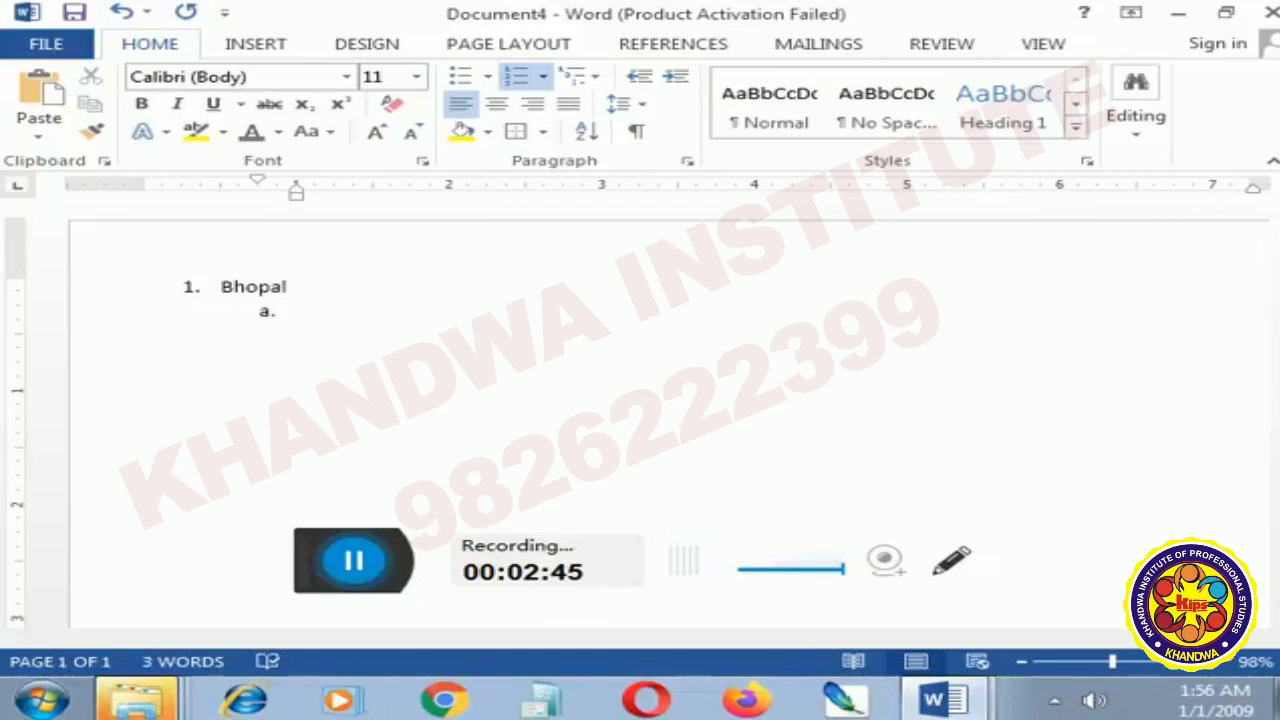
type("new ")
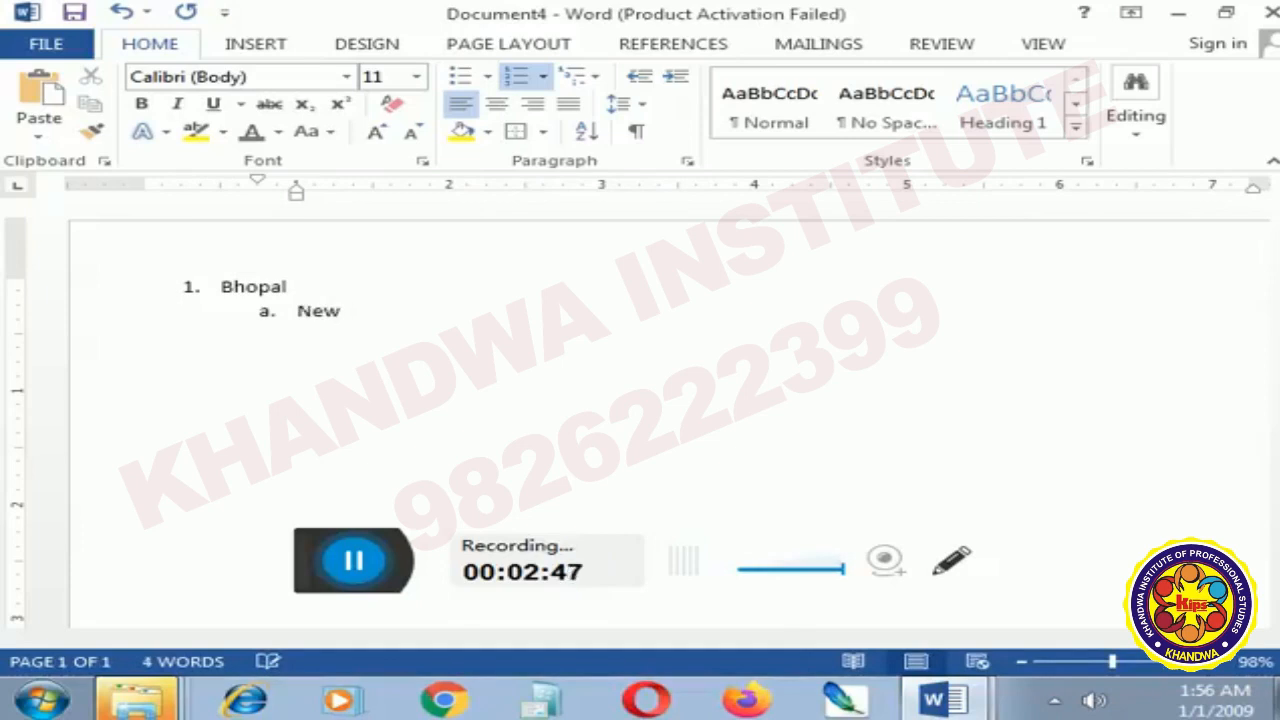
type("mar")
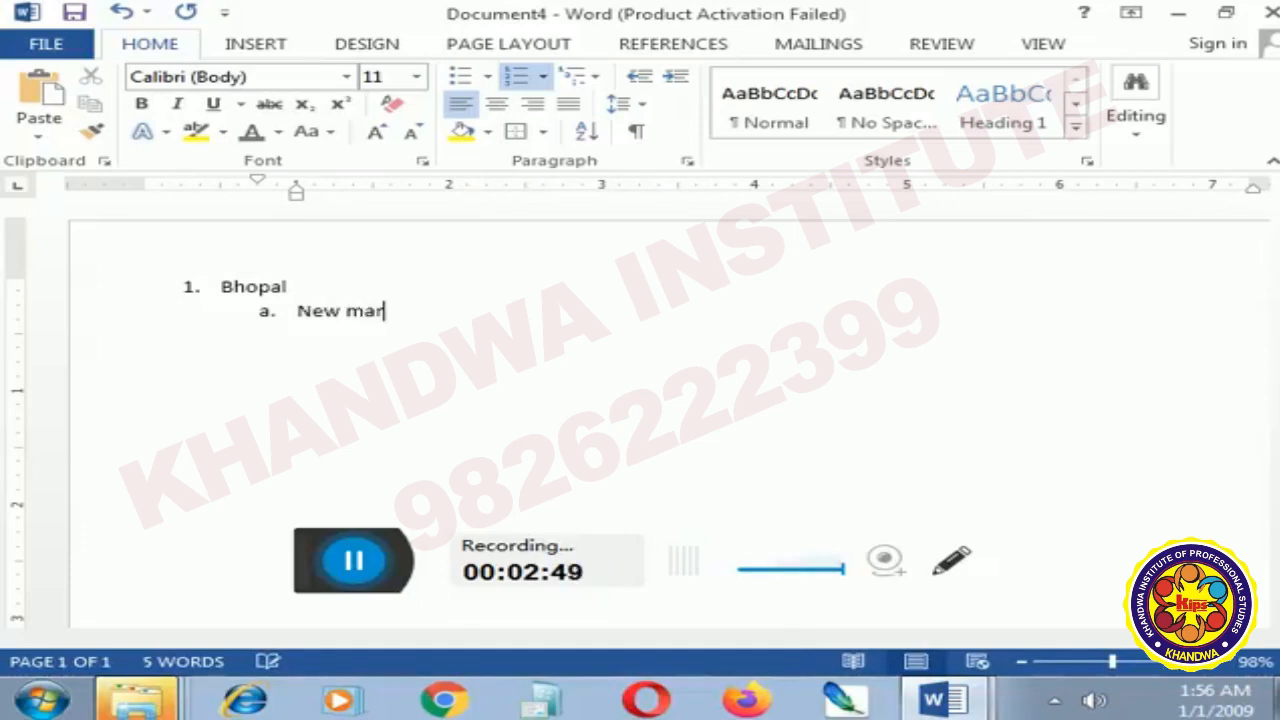
type("ket")
key("Return")
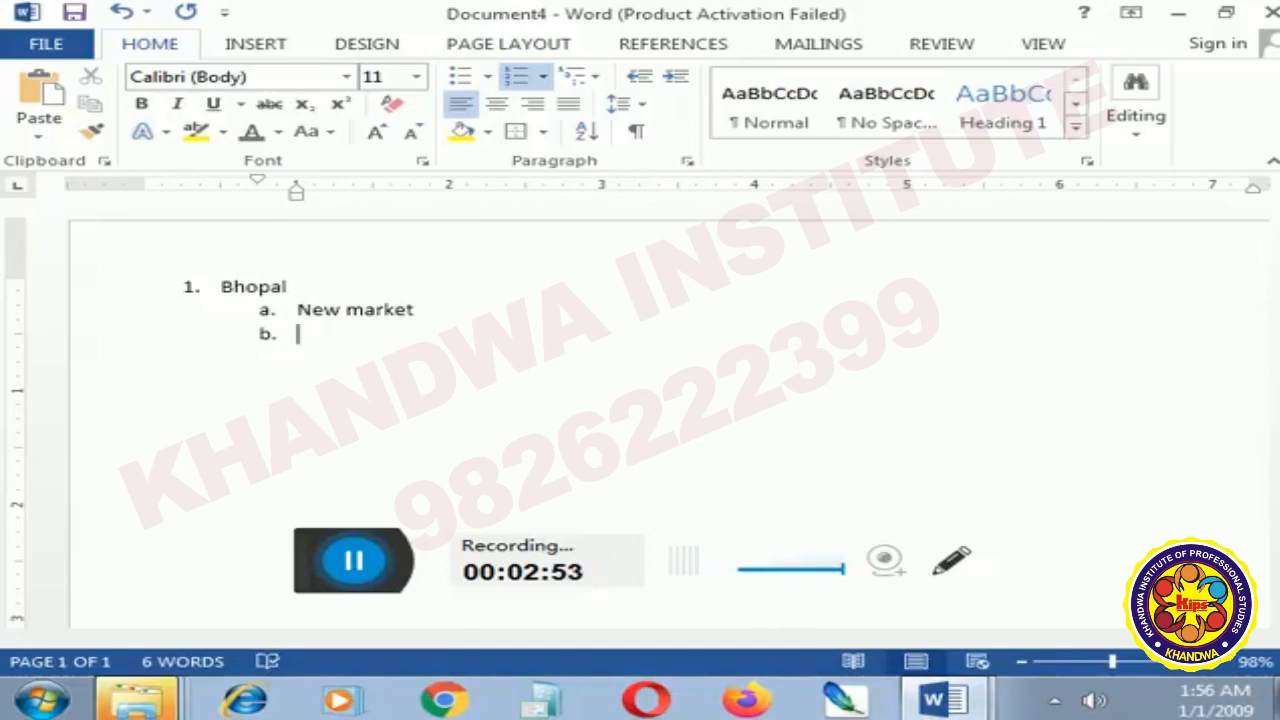
type("ch")
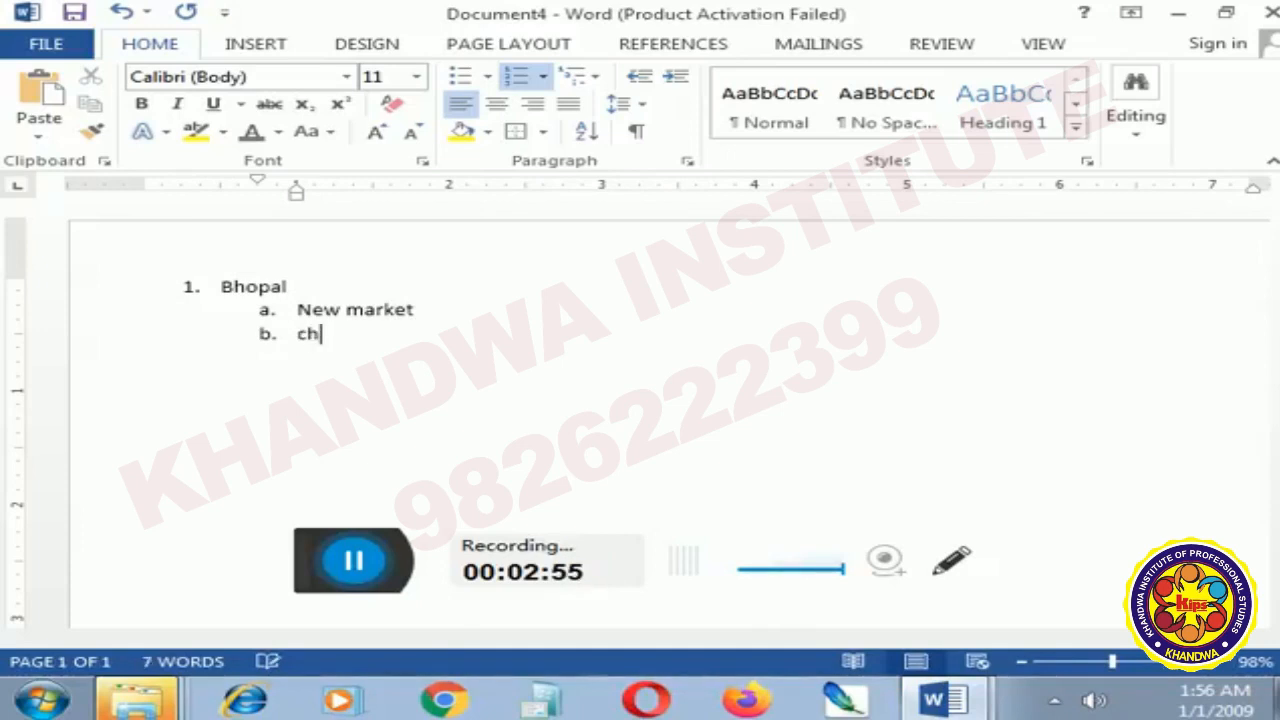
type("ok")
key("BackSpace")
key("BackSpace")
key("BackSpace")
key("BackSpace")
key("BackSpace")
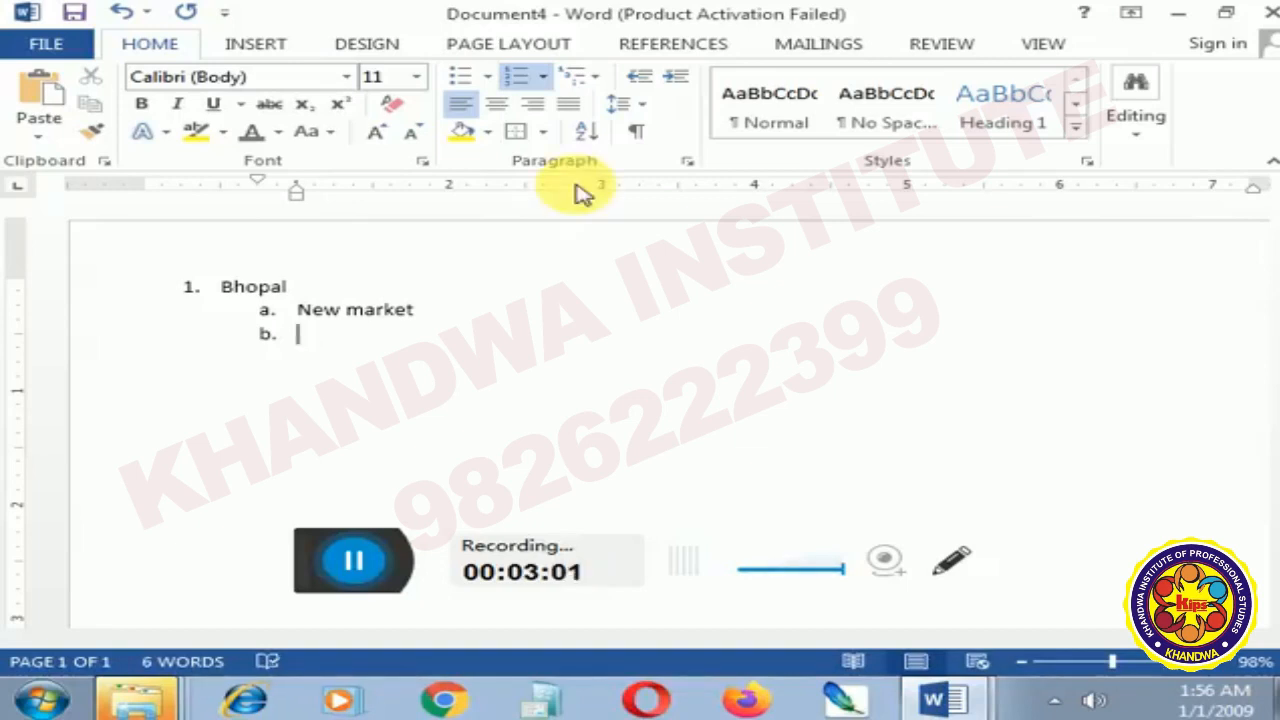
- Enter M p nager as the second sub-item under Bhopal and start a third sub-item
type("p")
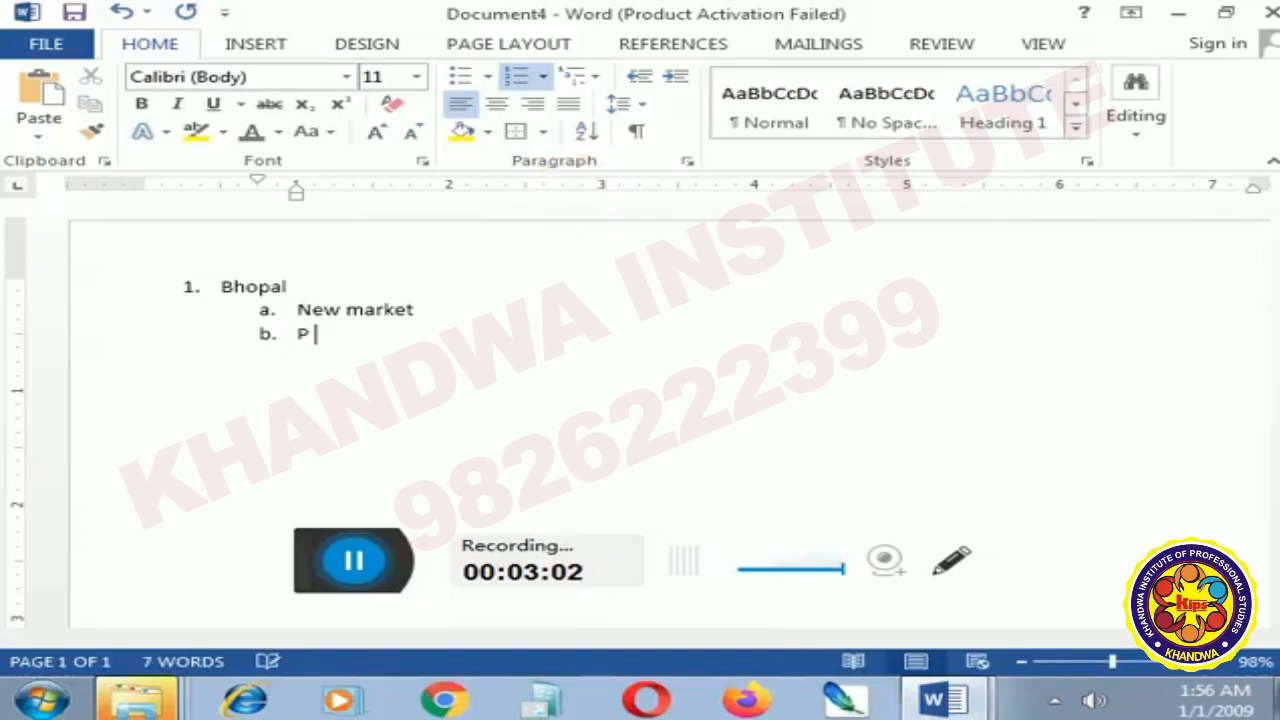
key("BackSpace")
key("BackSpace")
type("m ")
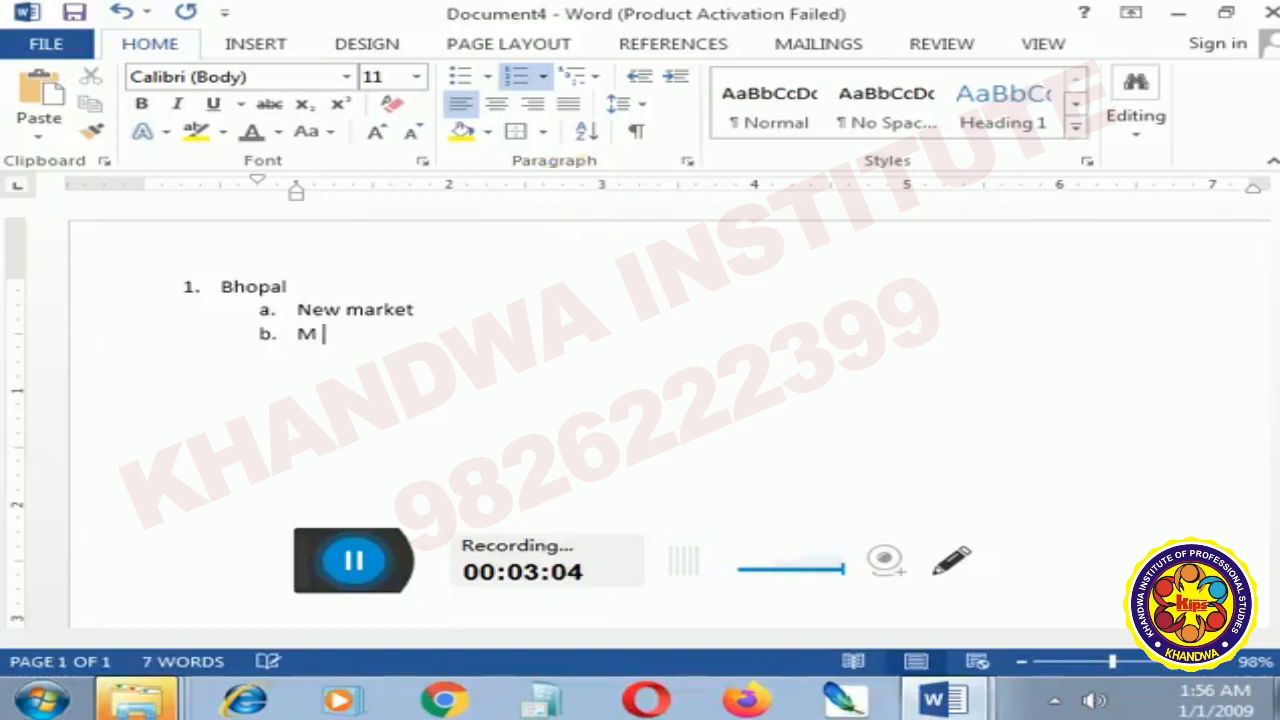
type("p nager")
key("Return")
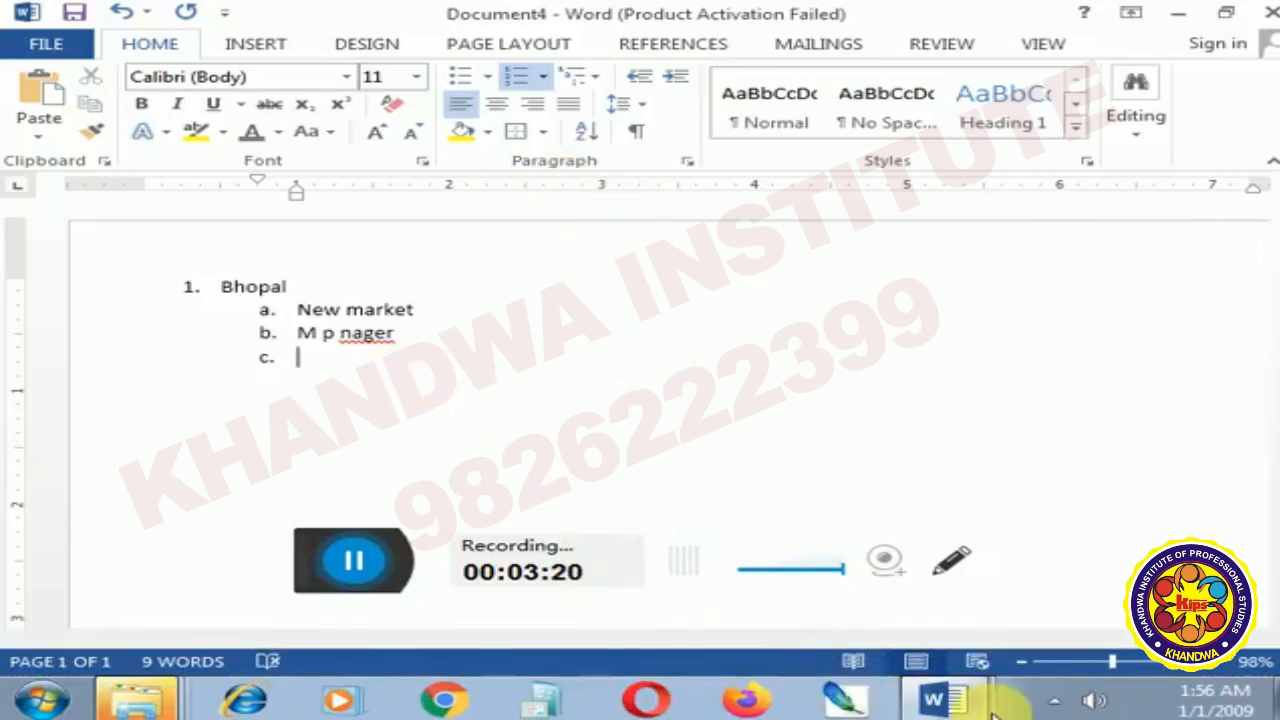
- Check the unit topic list in Document1 and return to Document4
left_click(935, 700)
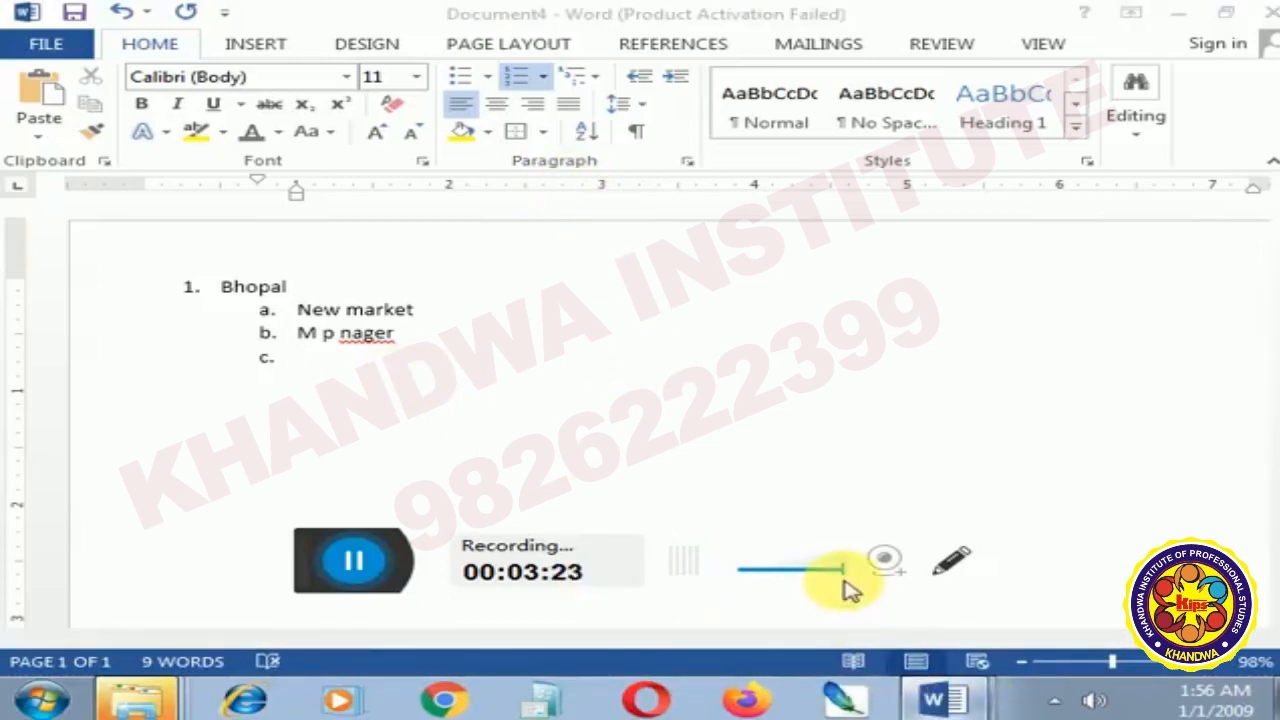
left_click(860, 605)
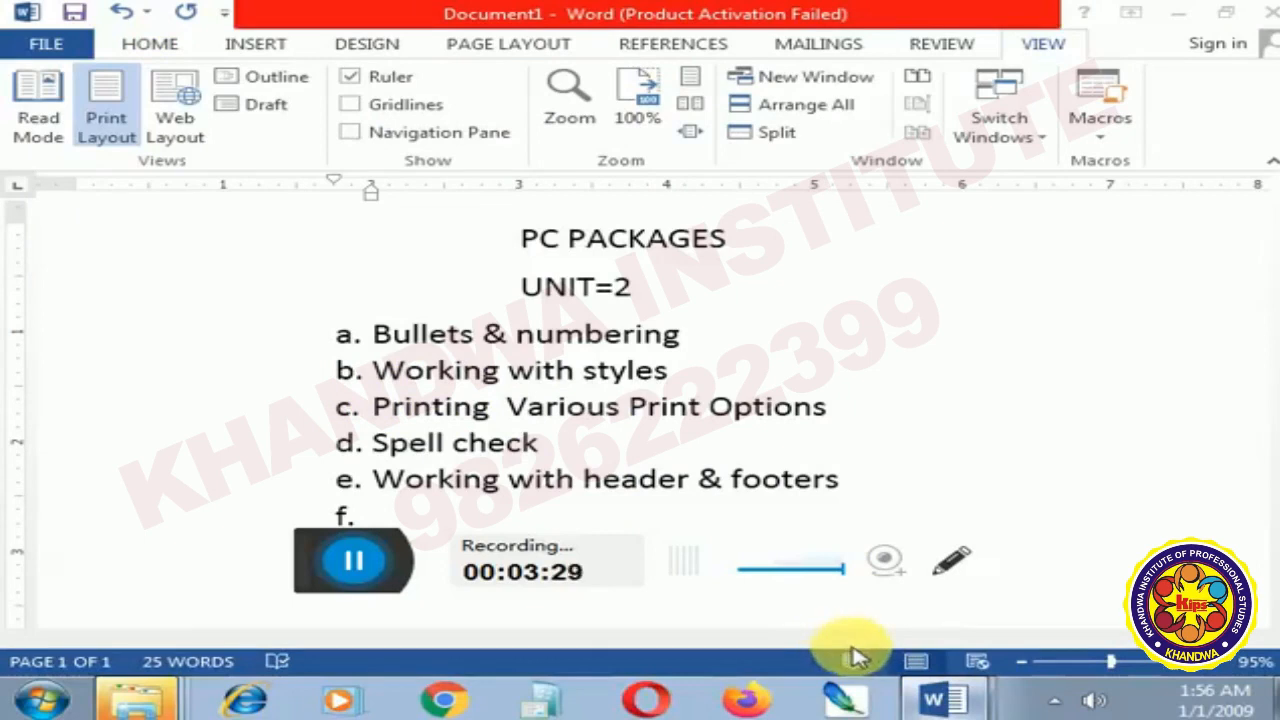
left_click(849, 649)
- Delete the entire numbered list so that Document4 is blank
left_click_drag(209, 292, 417, 377)
left_click(417, 377)
key("BackSpace")
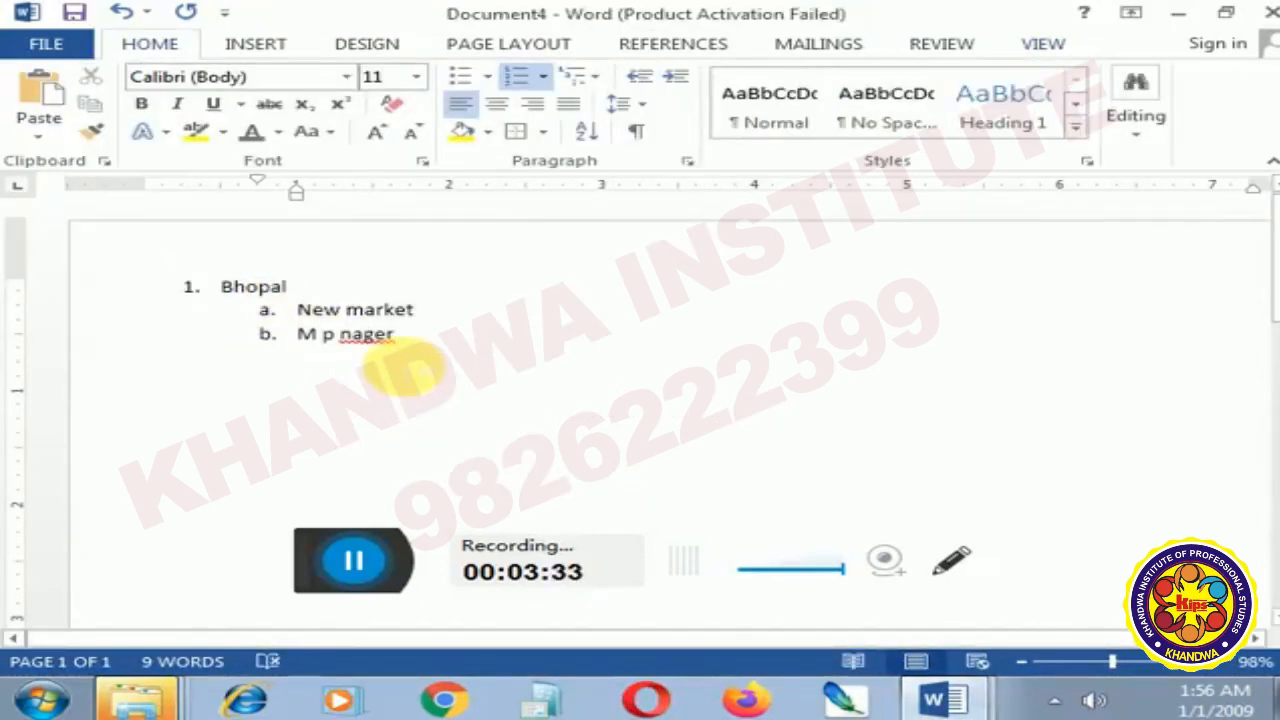
key("ctrl+a")
key("BackSpace")
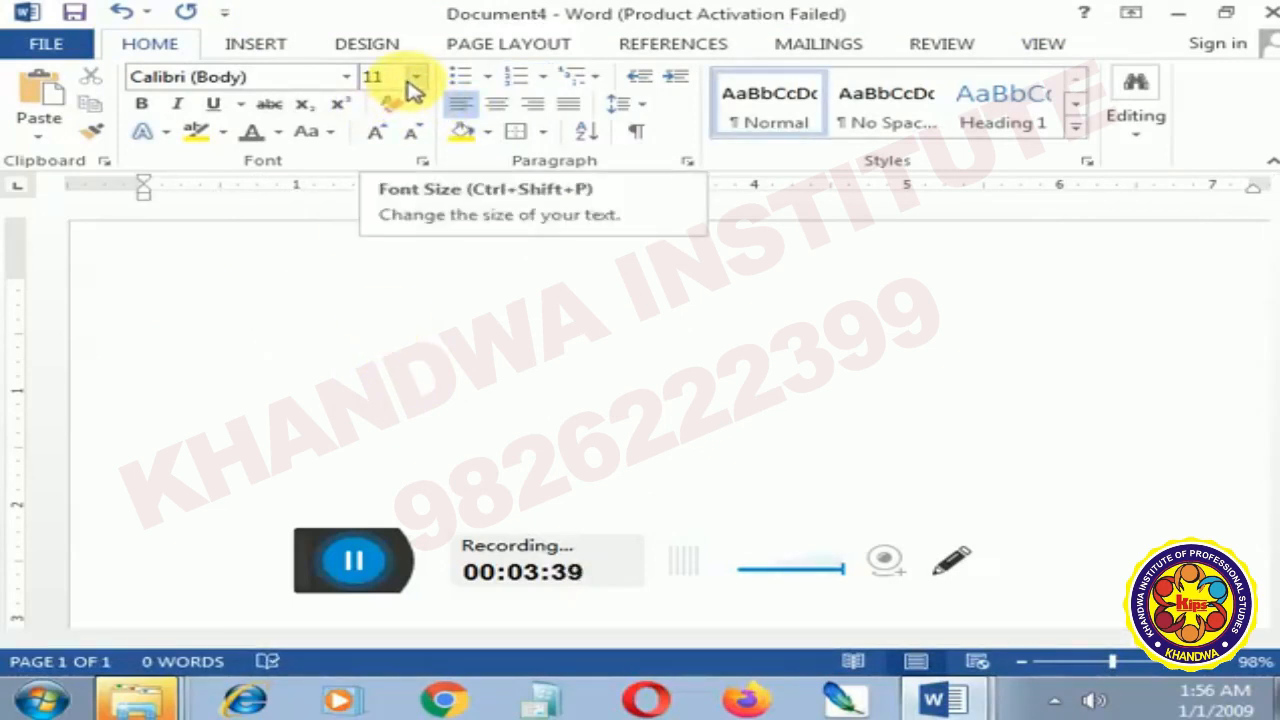
- Generate sample paragraphs in the blank document with =rand()
type("=rand")
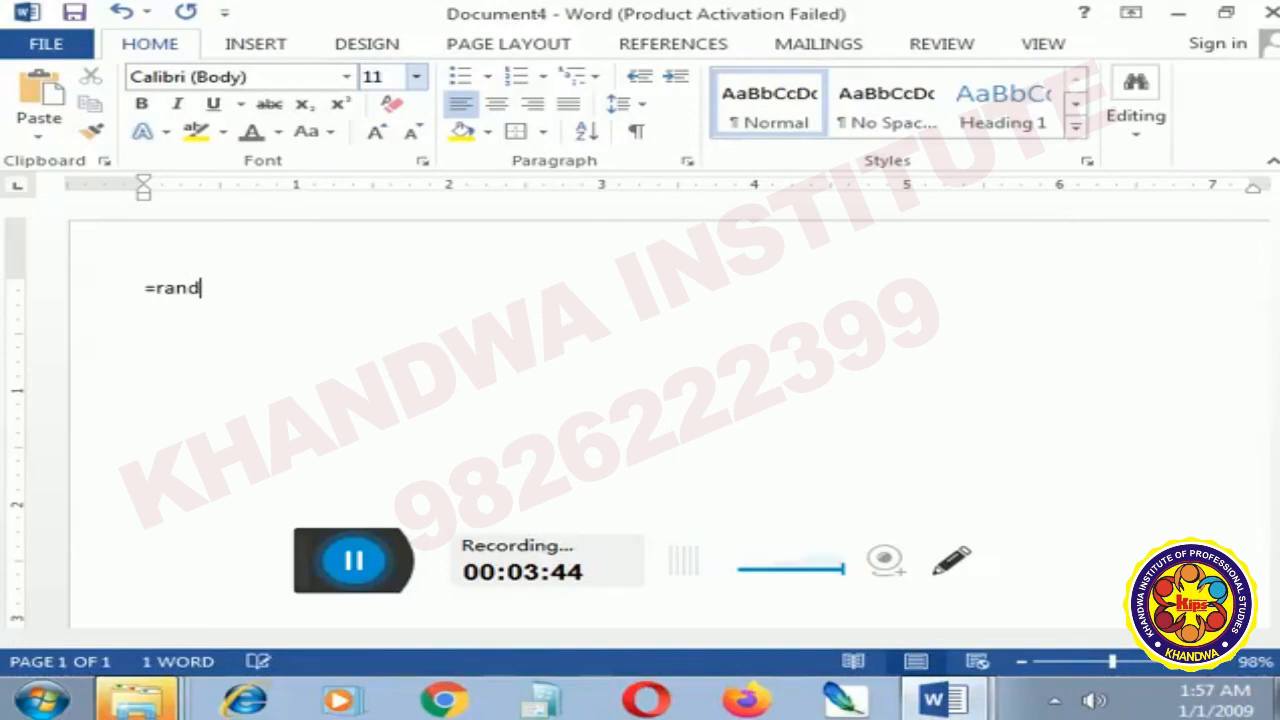
type("()")
key("Return")
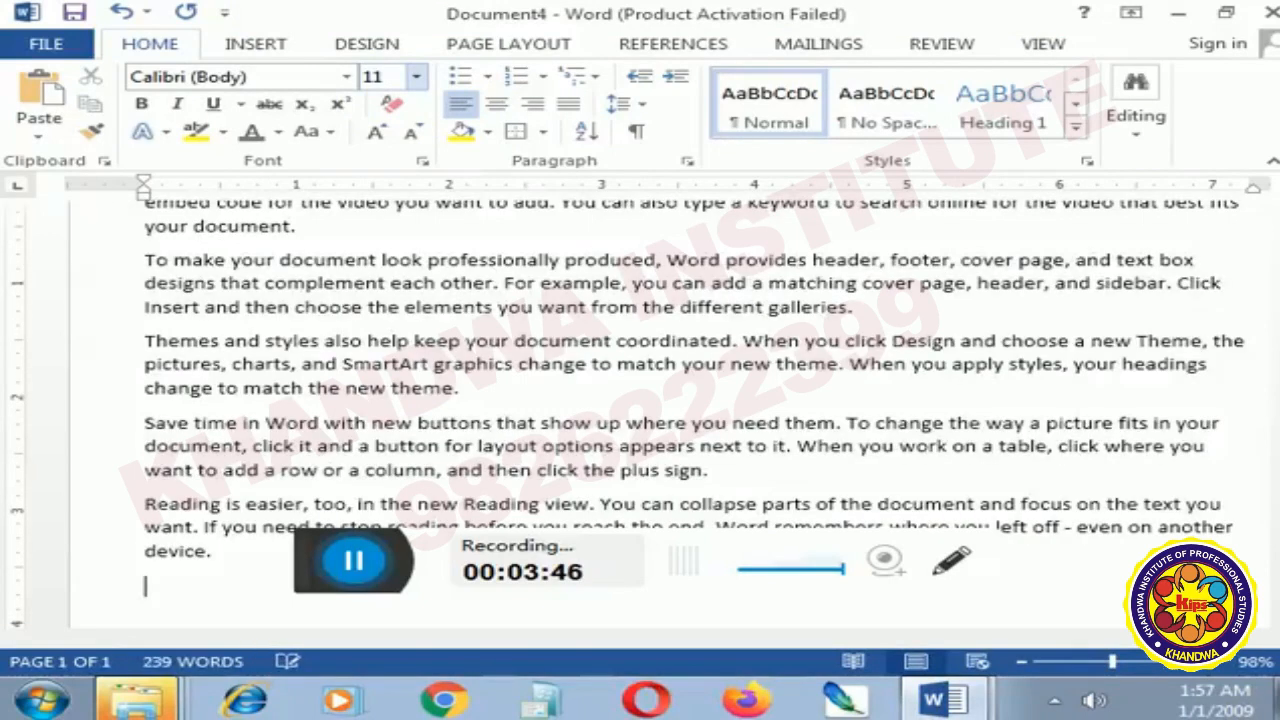
- Delete the first two sample paragraphs, from "Video provides" through "different galleries"
scroll(428, 286, "up", 2)
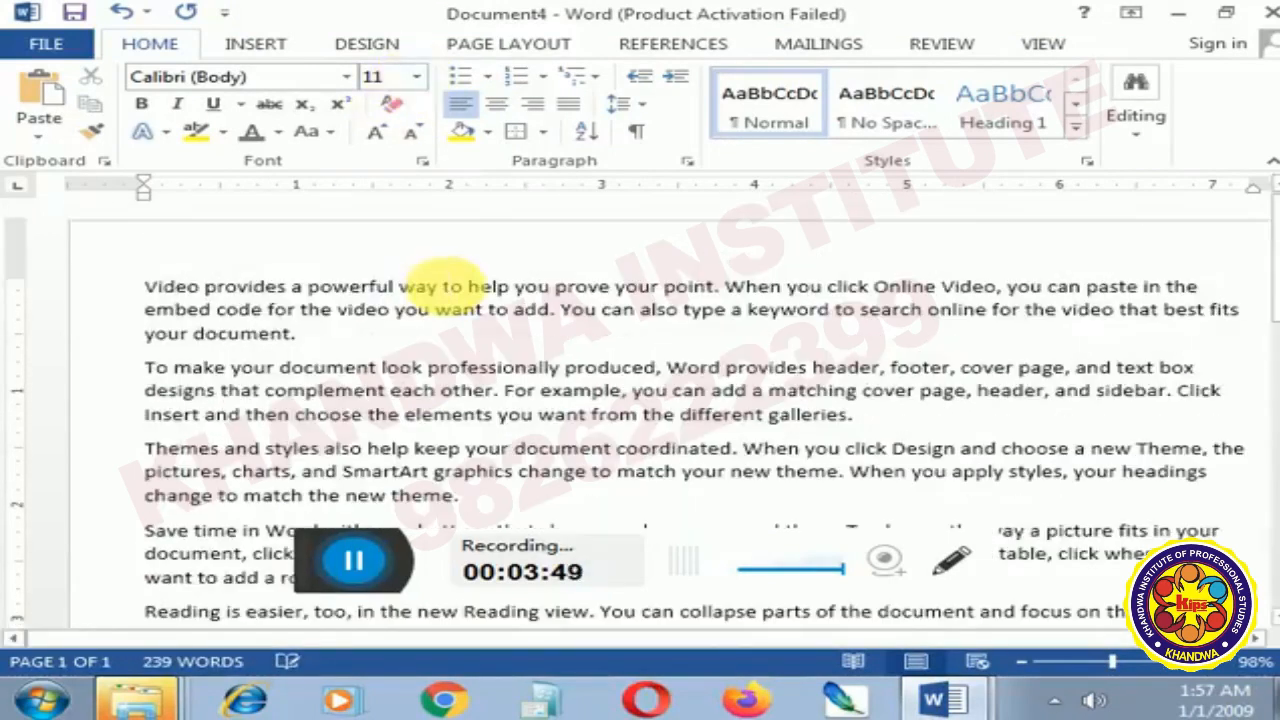
left_click_drag(143, 287, 876, 443)
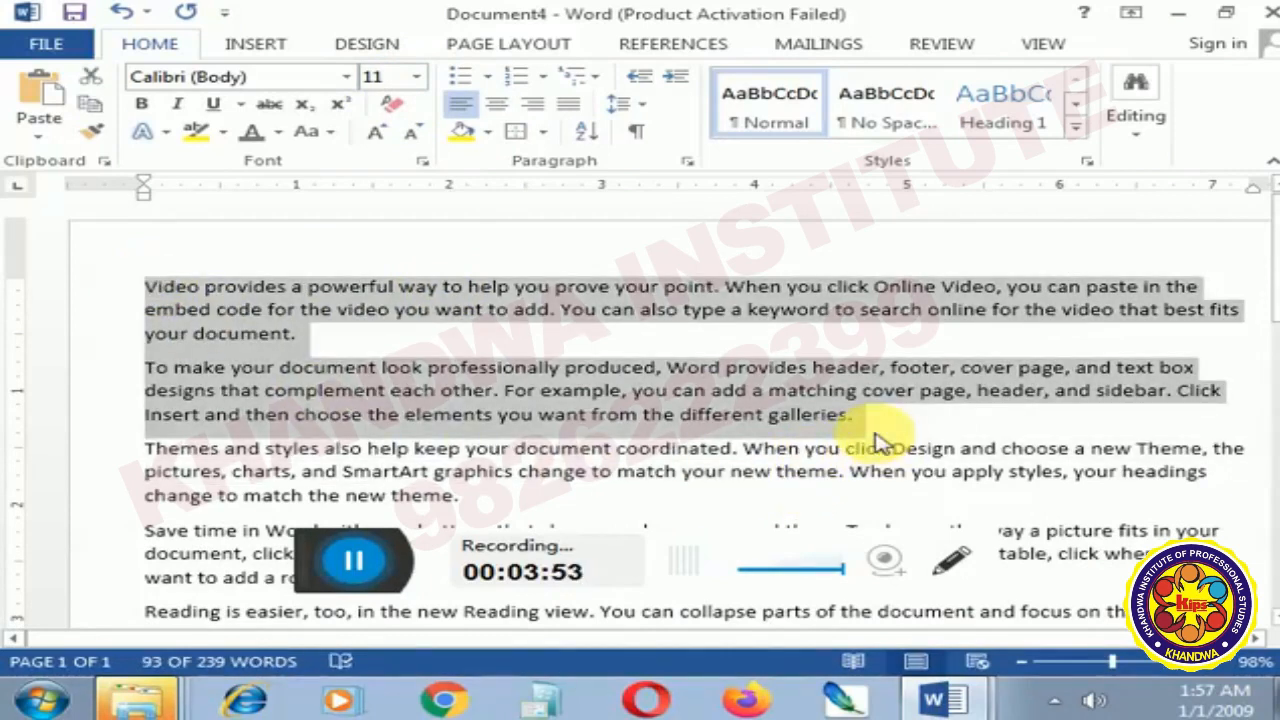
key("Delete")
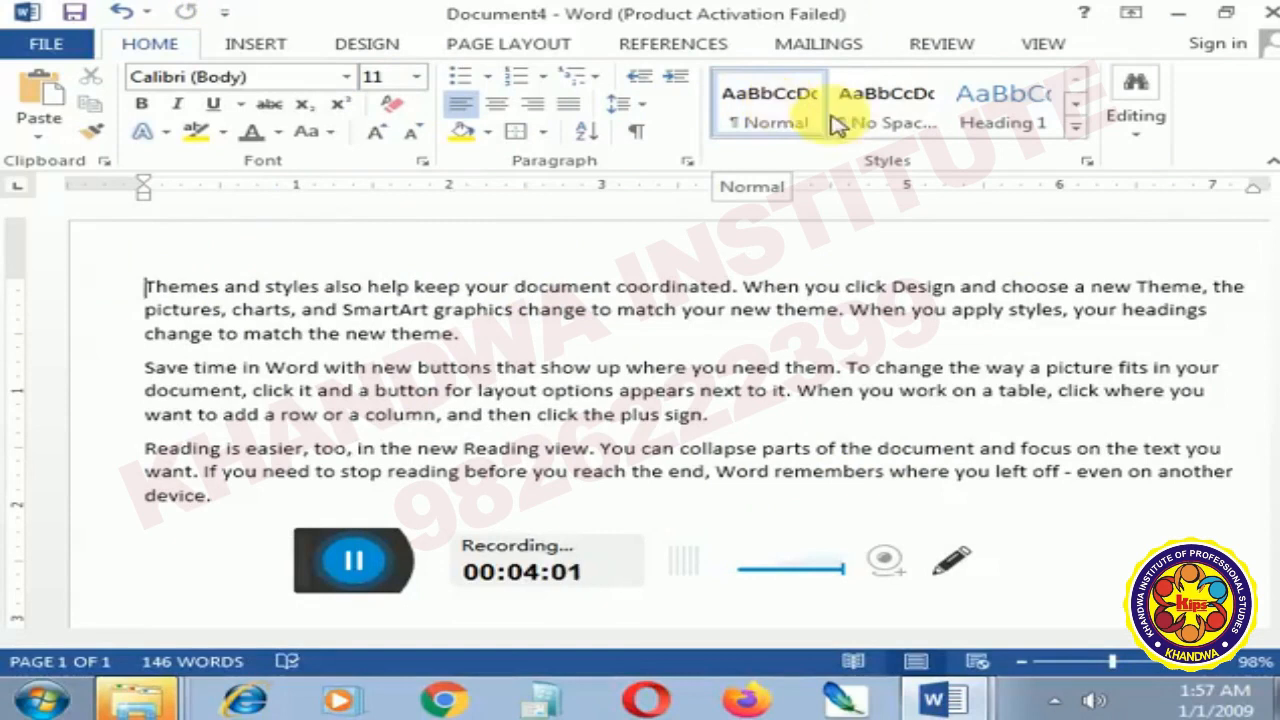
- Apply the Heading 1 style to the first paragraph and close the Navigation pane
left_click(1075, 126)
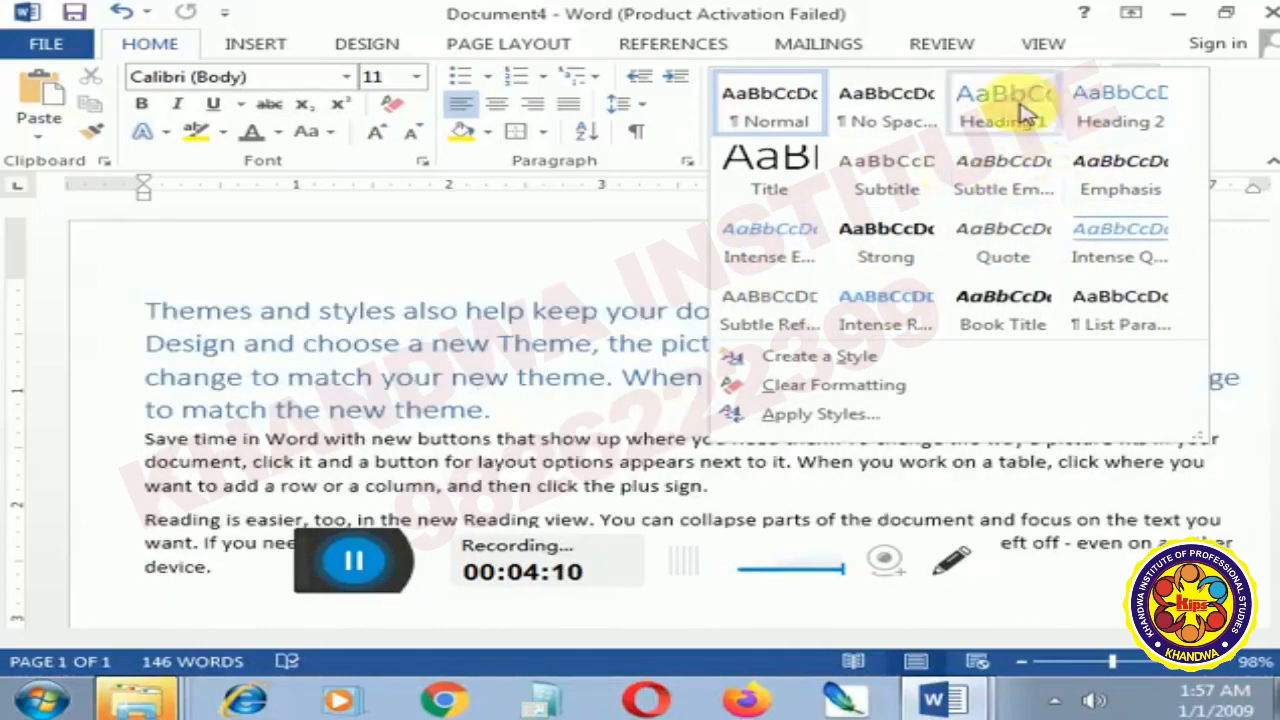
left_click(1015, 105)
key("ctrl+f")
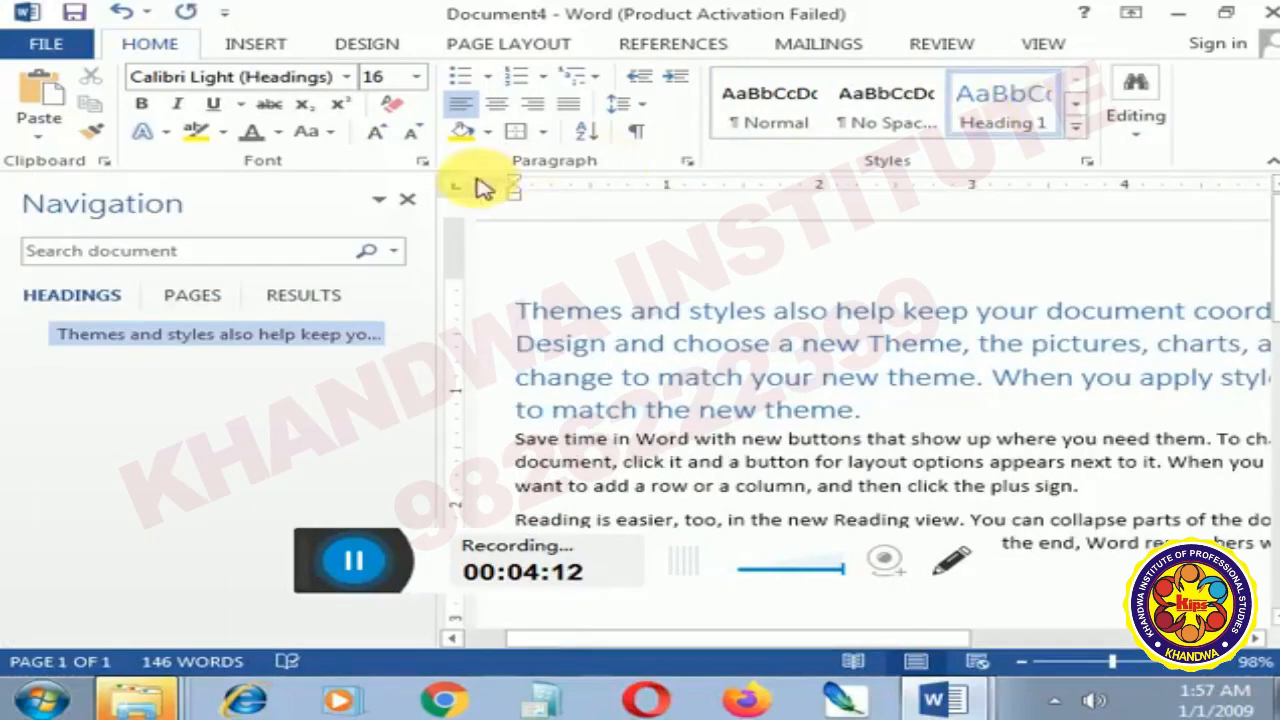
left_click(407, 199)
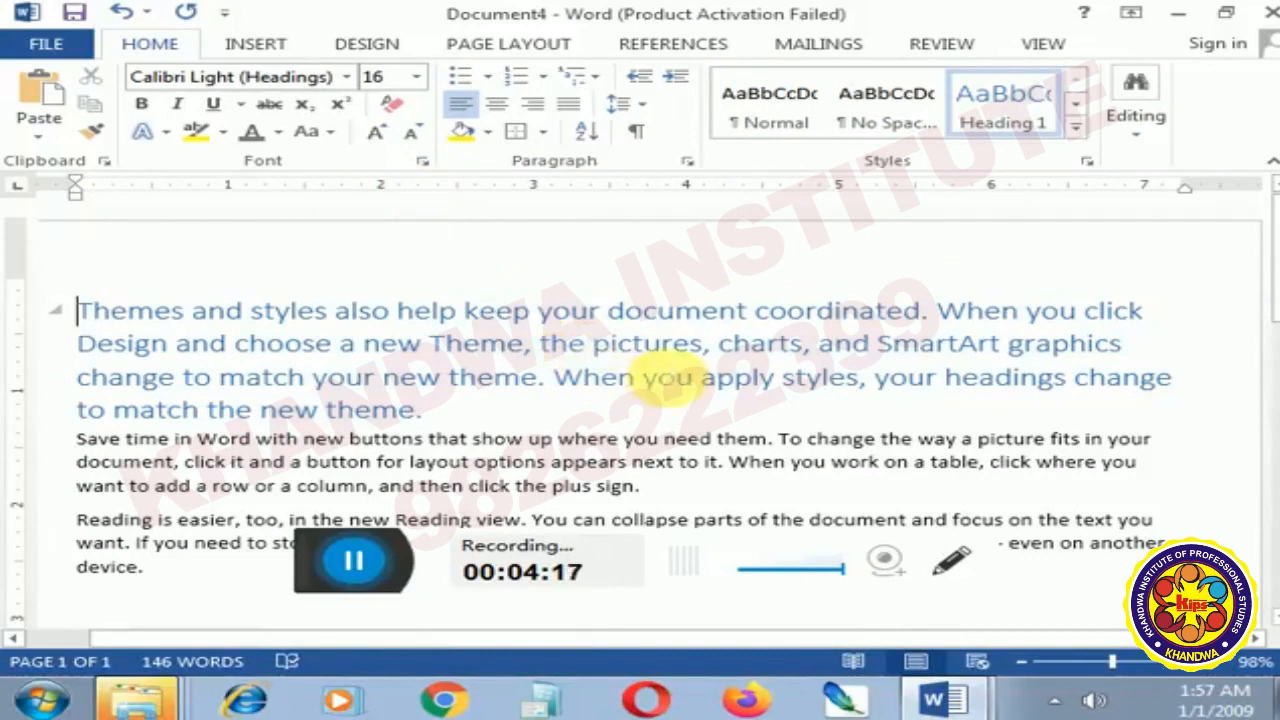
- Try the Strong and Quote styles on the first paragraph and set it back to the Normal style
left_click(1076, 133)
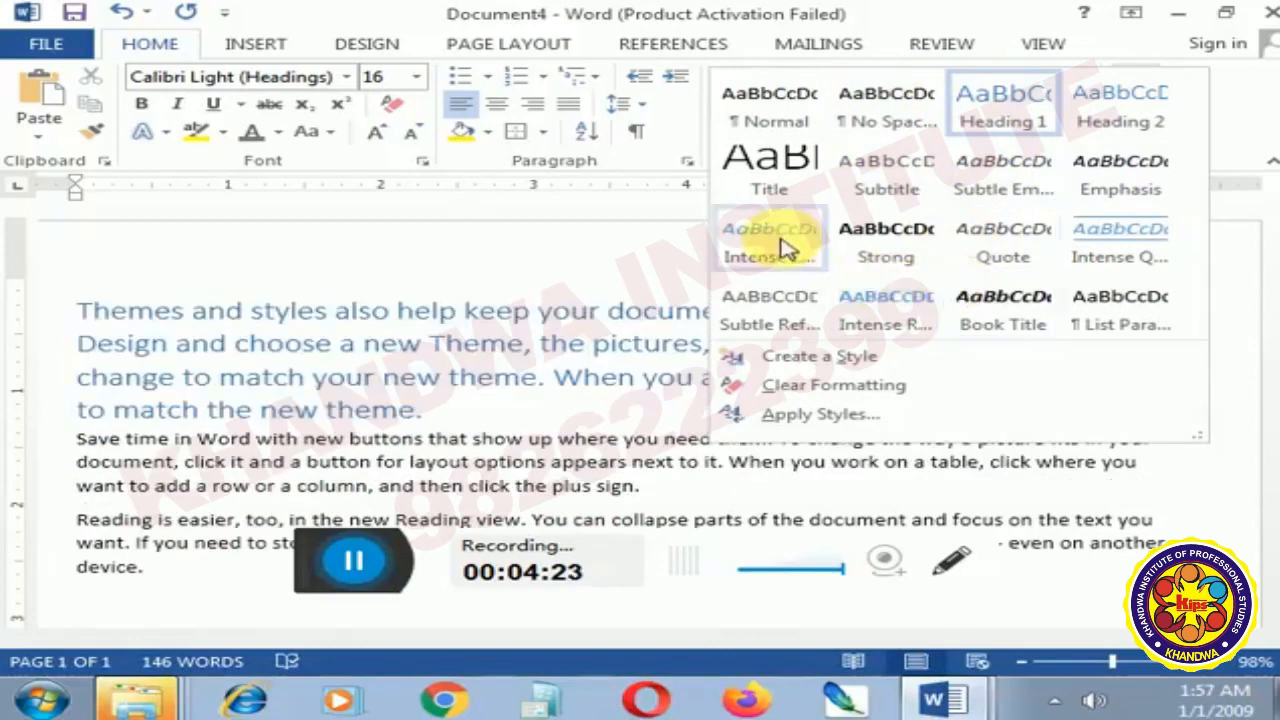
left_click(905, 248)
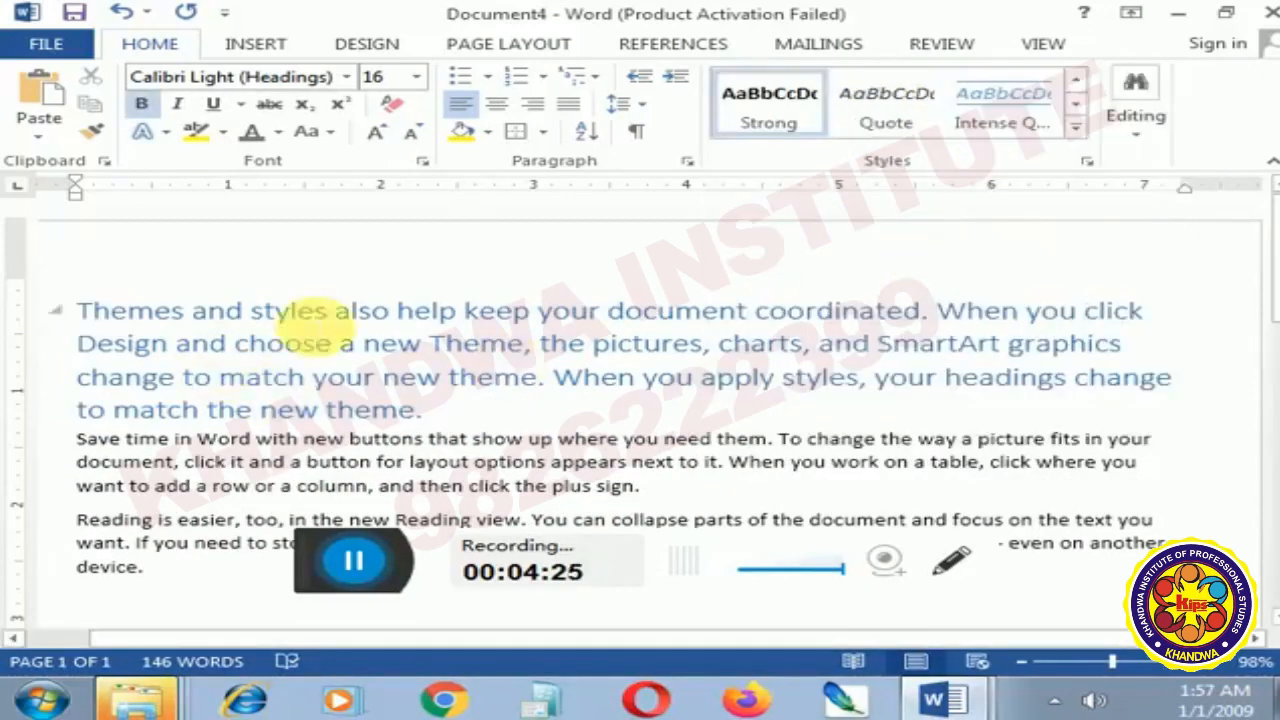
left_click(1076, 127)
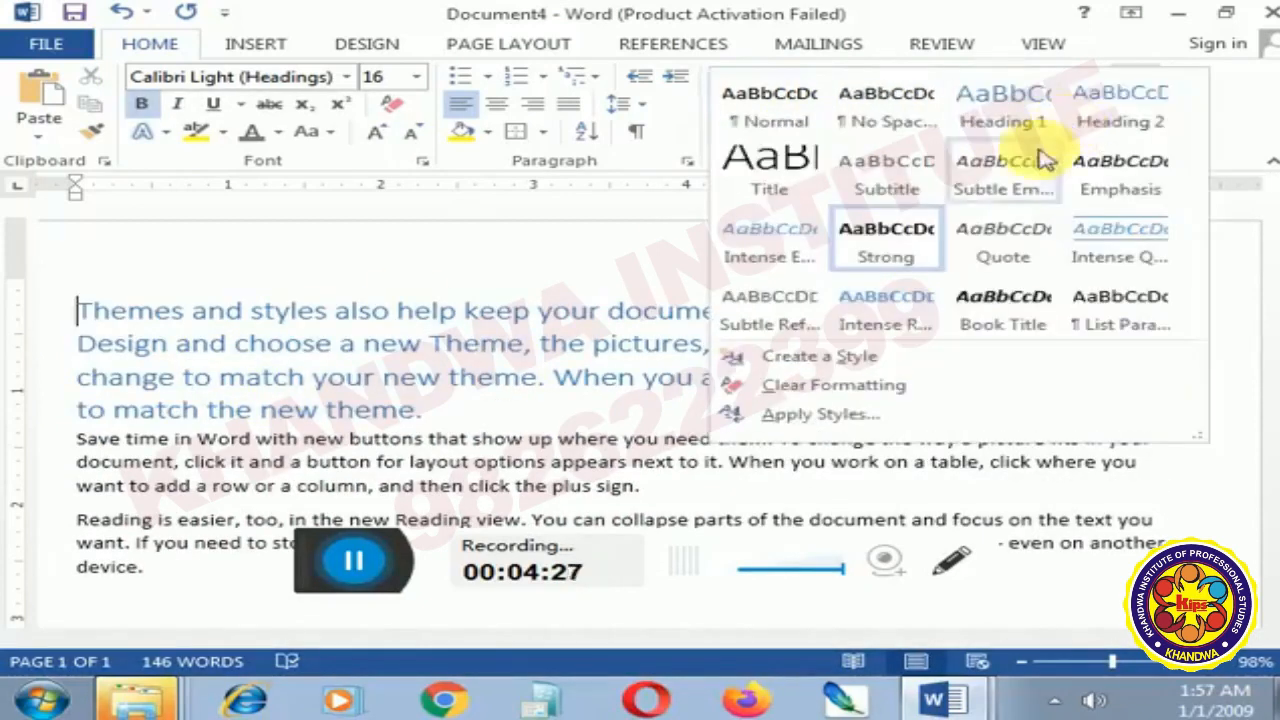
left_click(1000, 262)
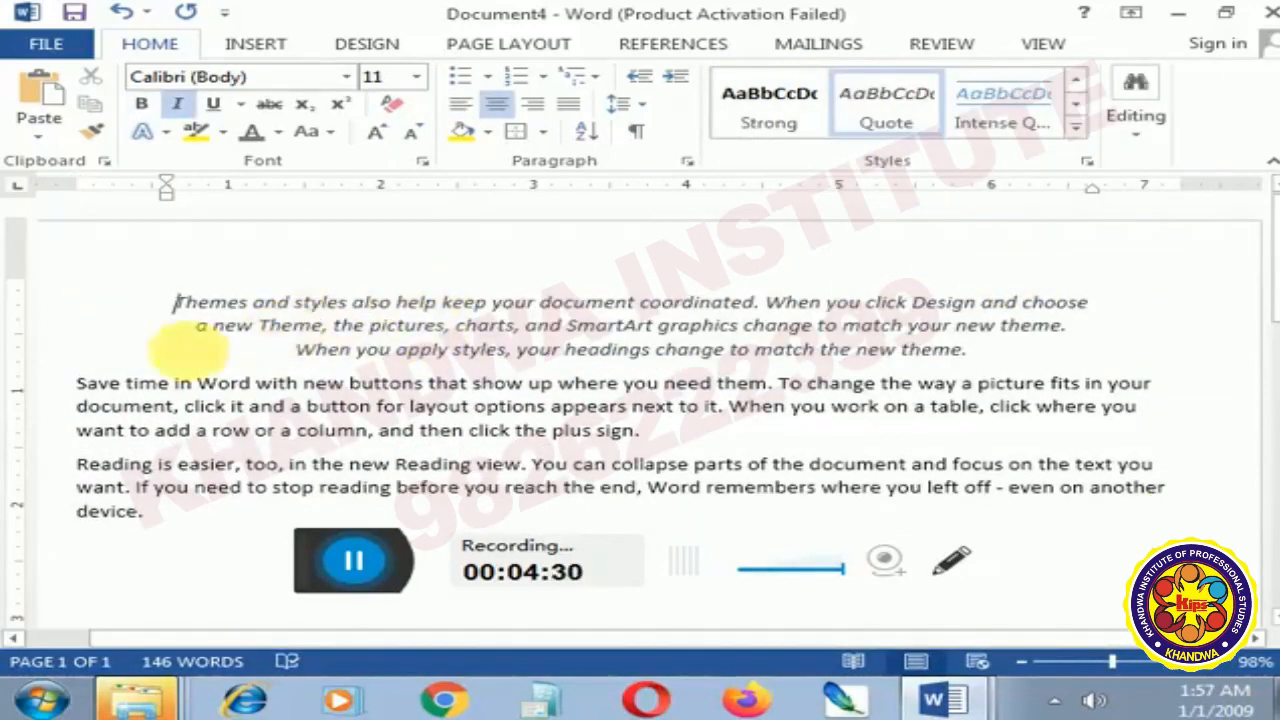
left_click(770, 125)
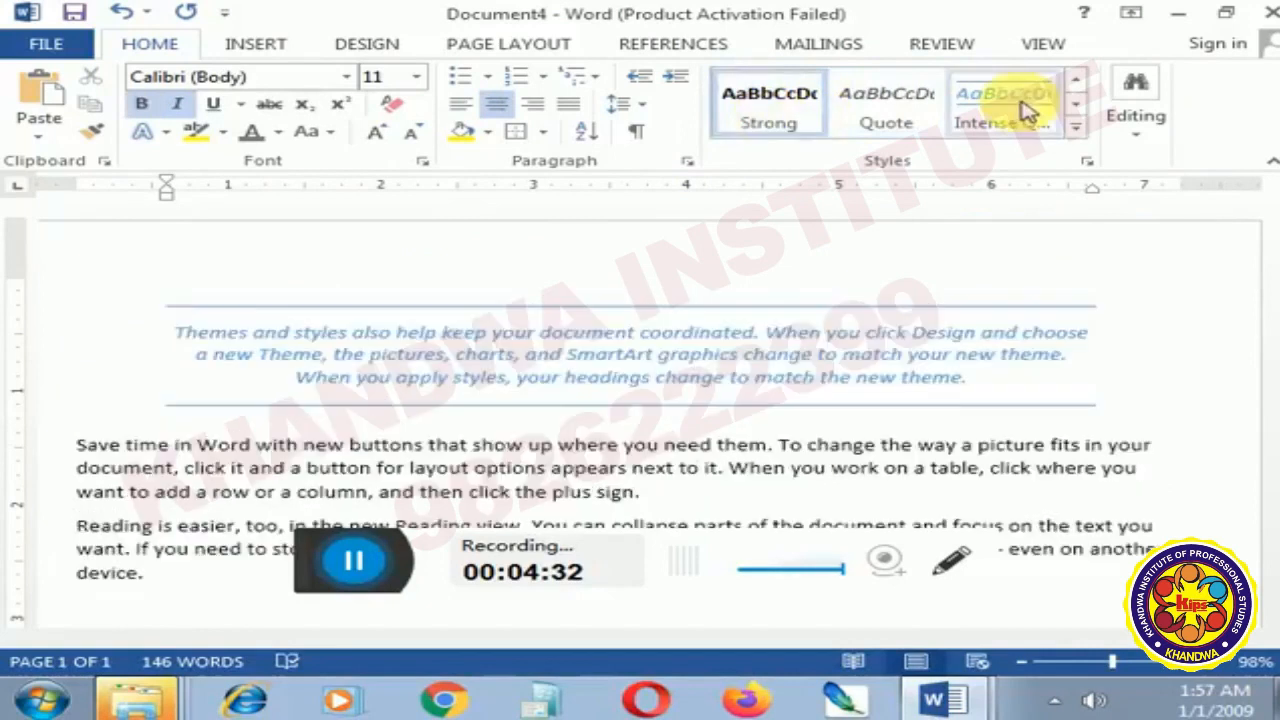
left_click(1072, 130)
left_click(797, 100)
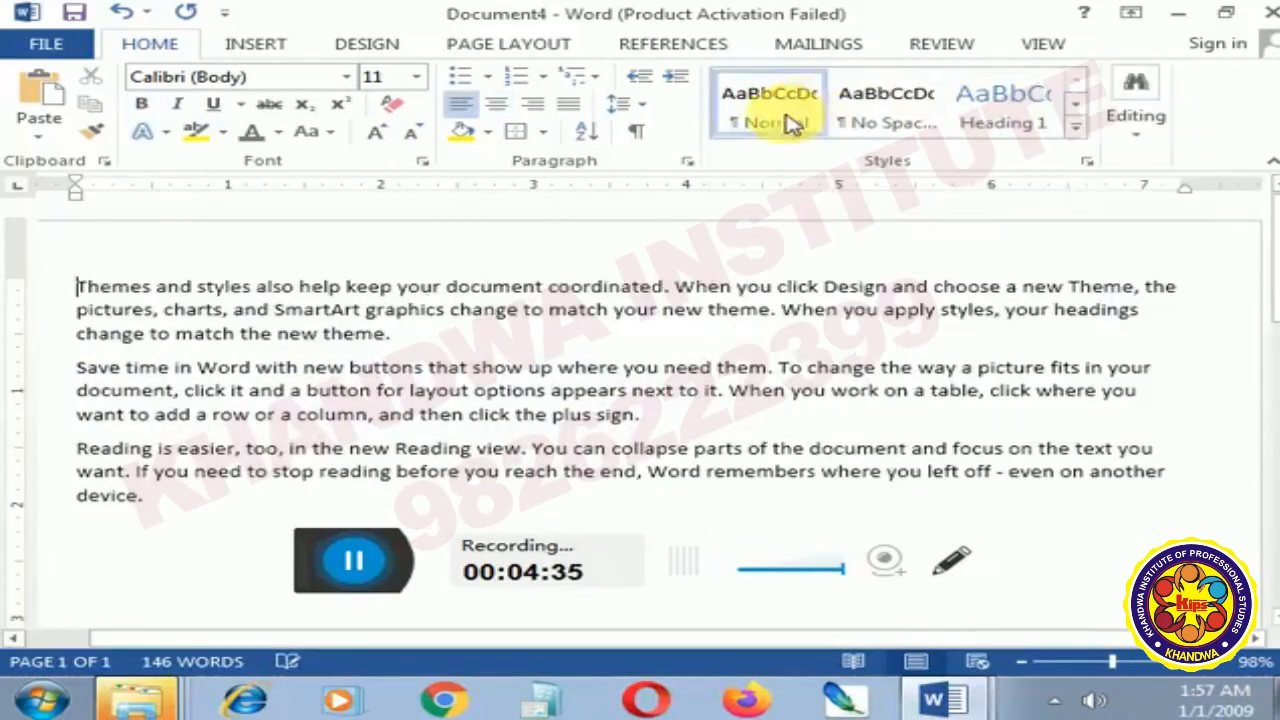
- Format the whole first paragraph as bold, italic and underlined, and add a bottom border
triple_click(85, 288)
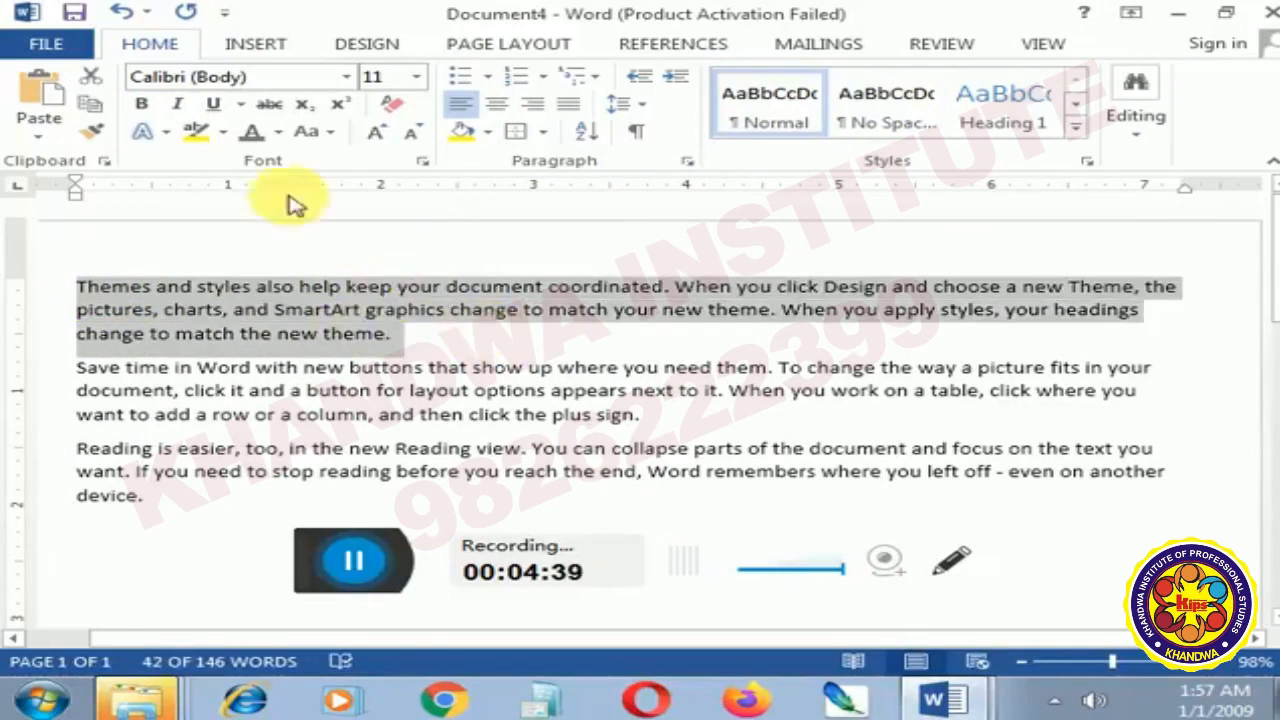
left_click(141, 104)
left_click(177, 104)
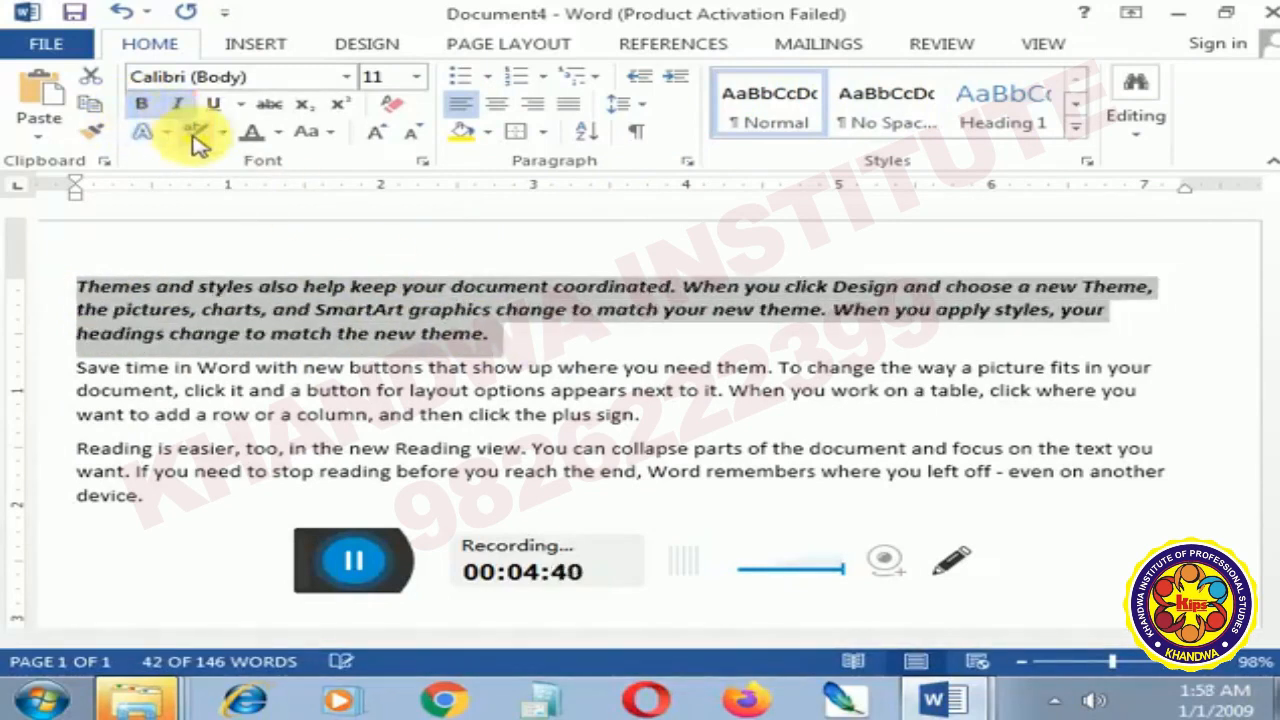
left_click(216, 104)
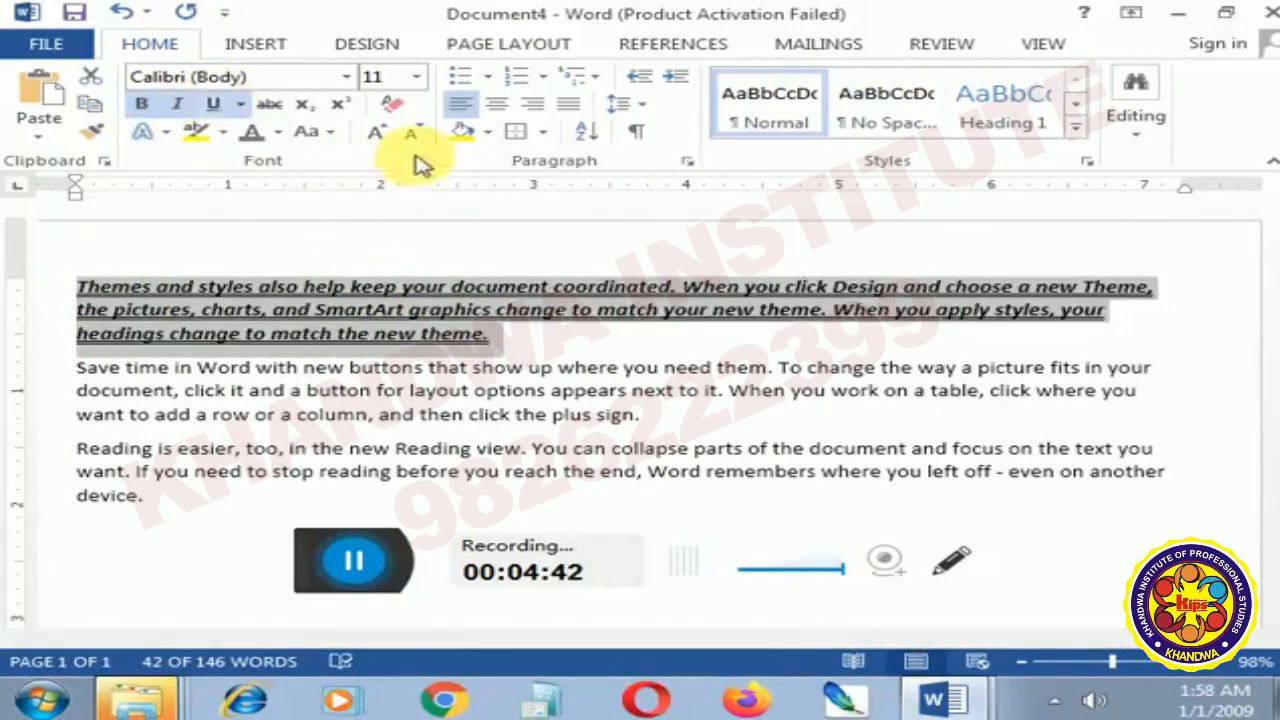
left_click(543, 141)
left_click(530, 163)
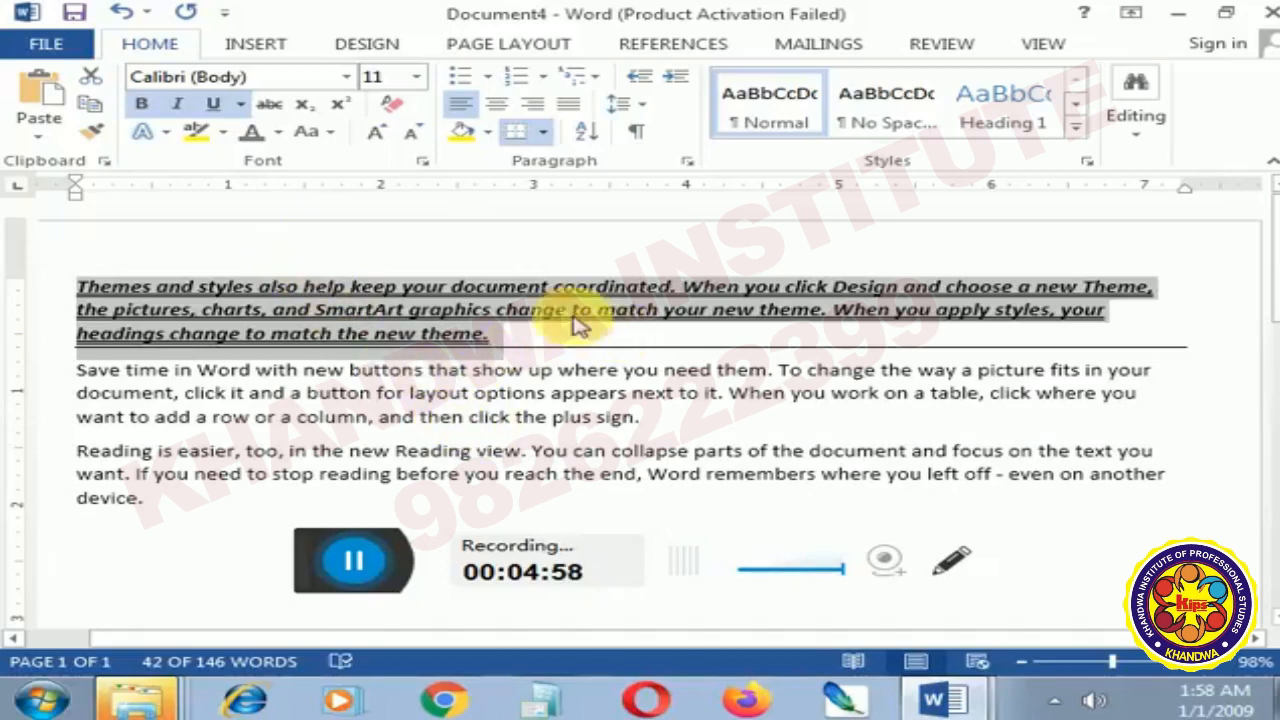
- Create a new style named "my style" from the first paragraph's formatting
left_click(1075, 125)
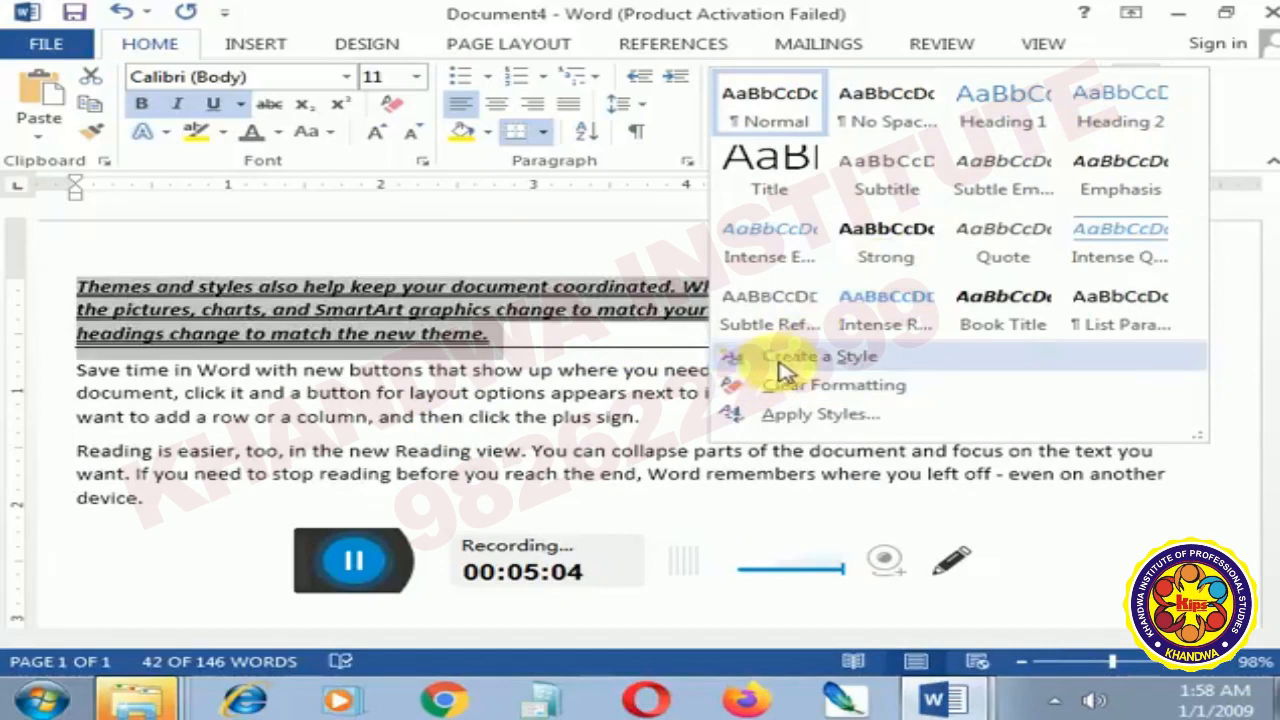
left_click(770, 356)
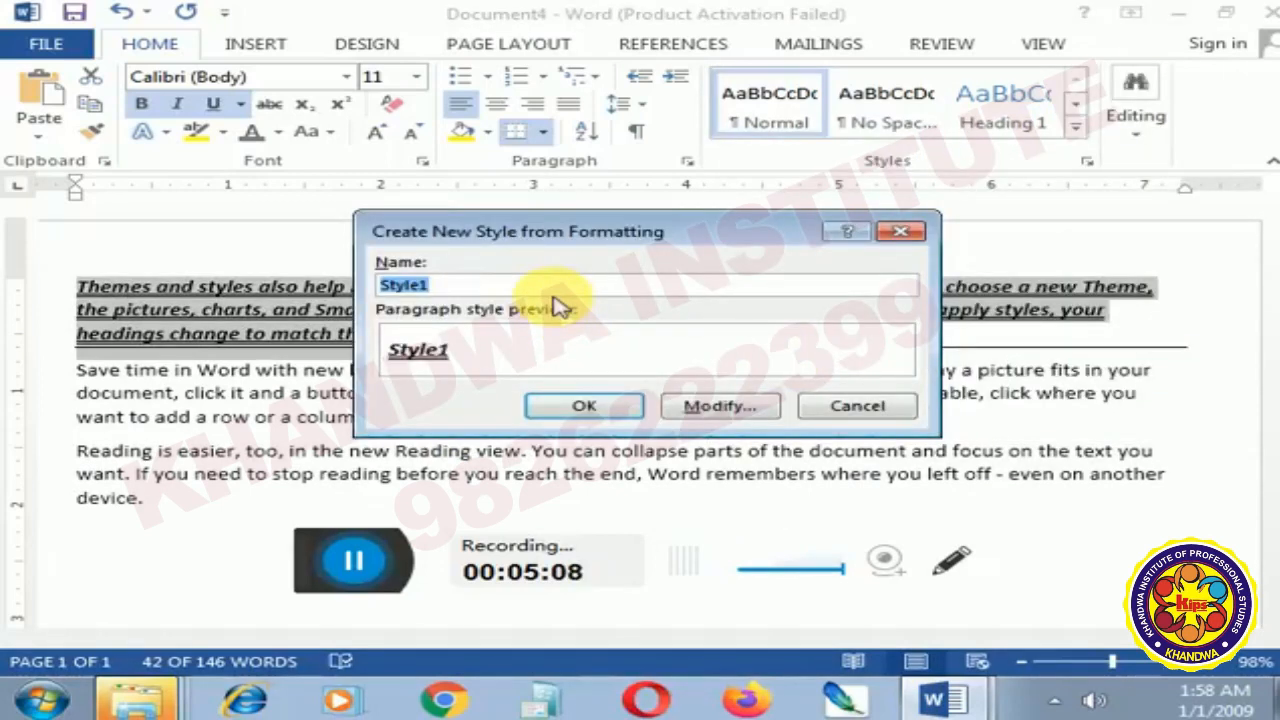
type("my s")
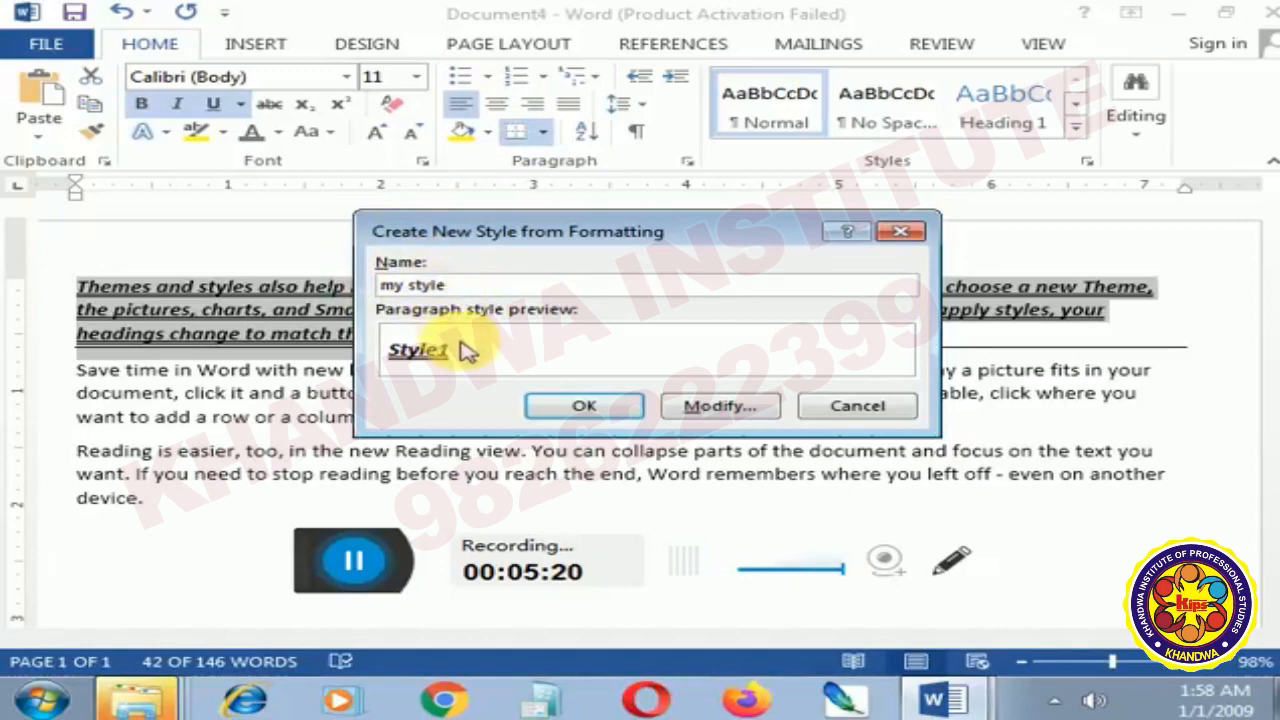
left_click(620, 406)
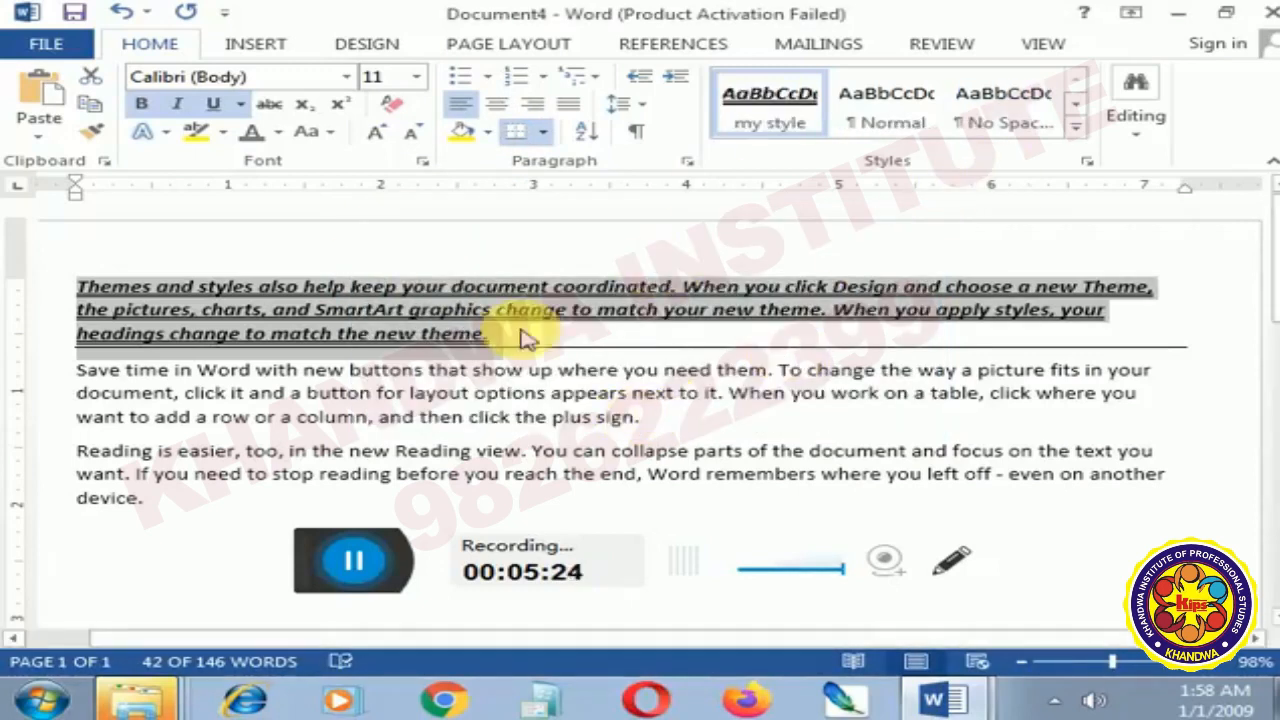
- Apply the "my style" style to the second paragraph, which begins "Save time in Word"
left_click(80, 450)
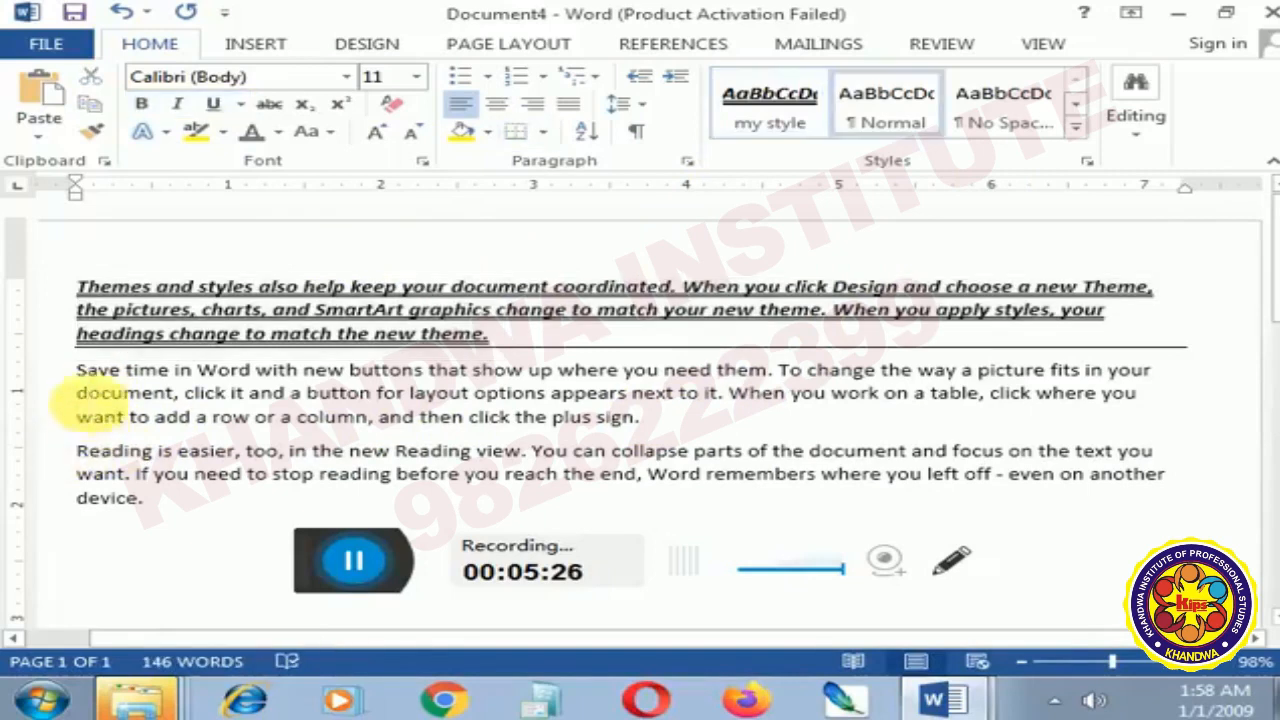
triple_click(80, 380)
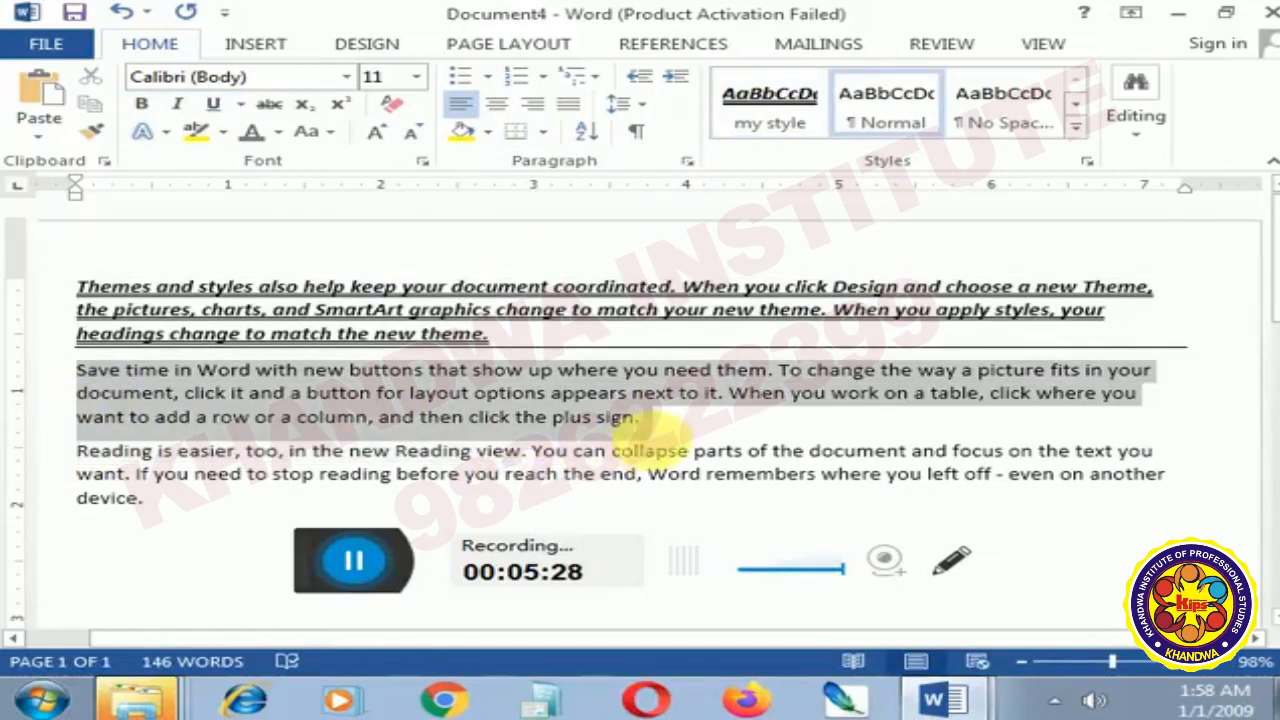
left_click(772, 120)
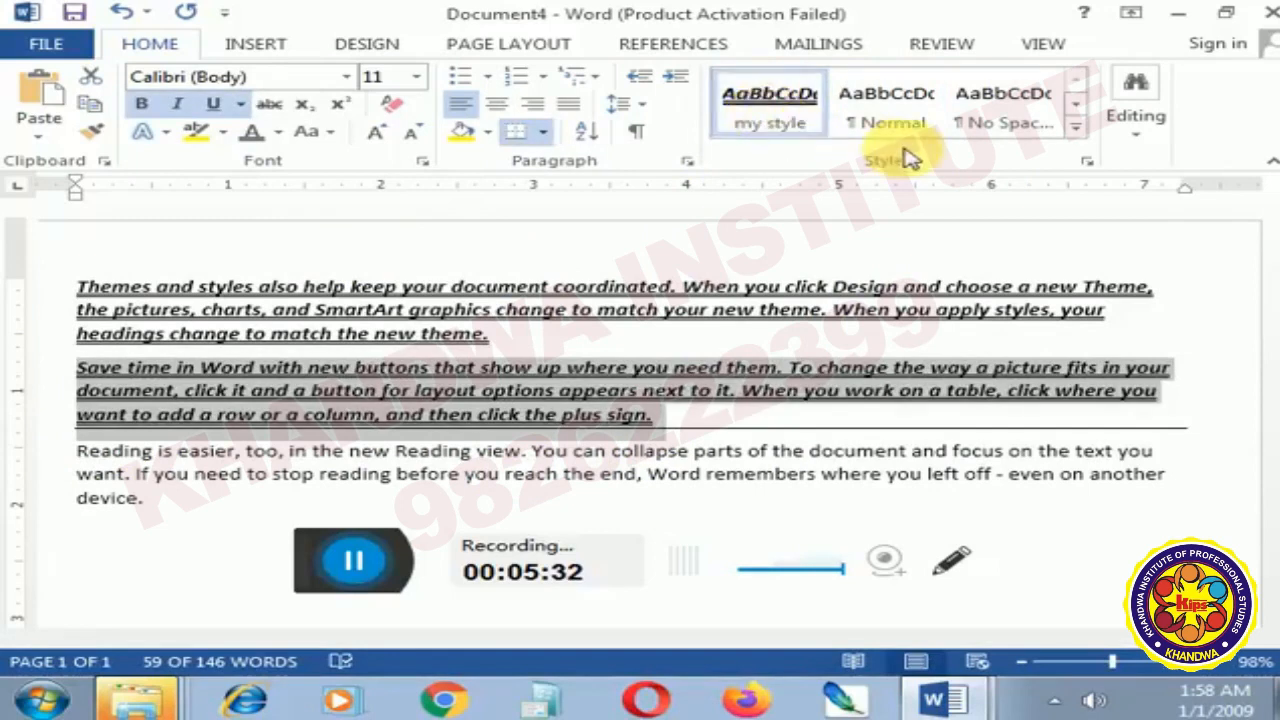
- Remove "my style" from the Style Gallery
right_click(788, 122)
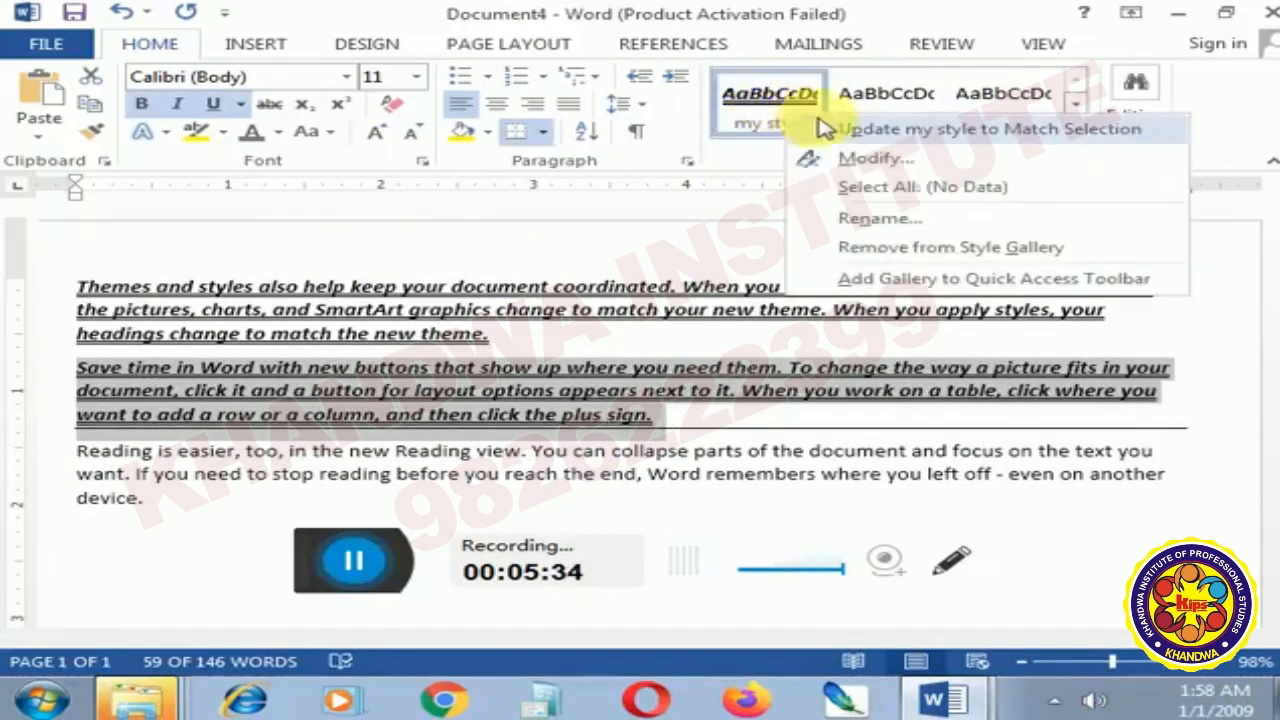
left_click(903, 258)
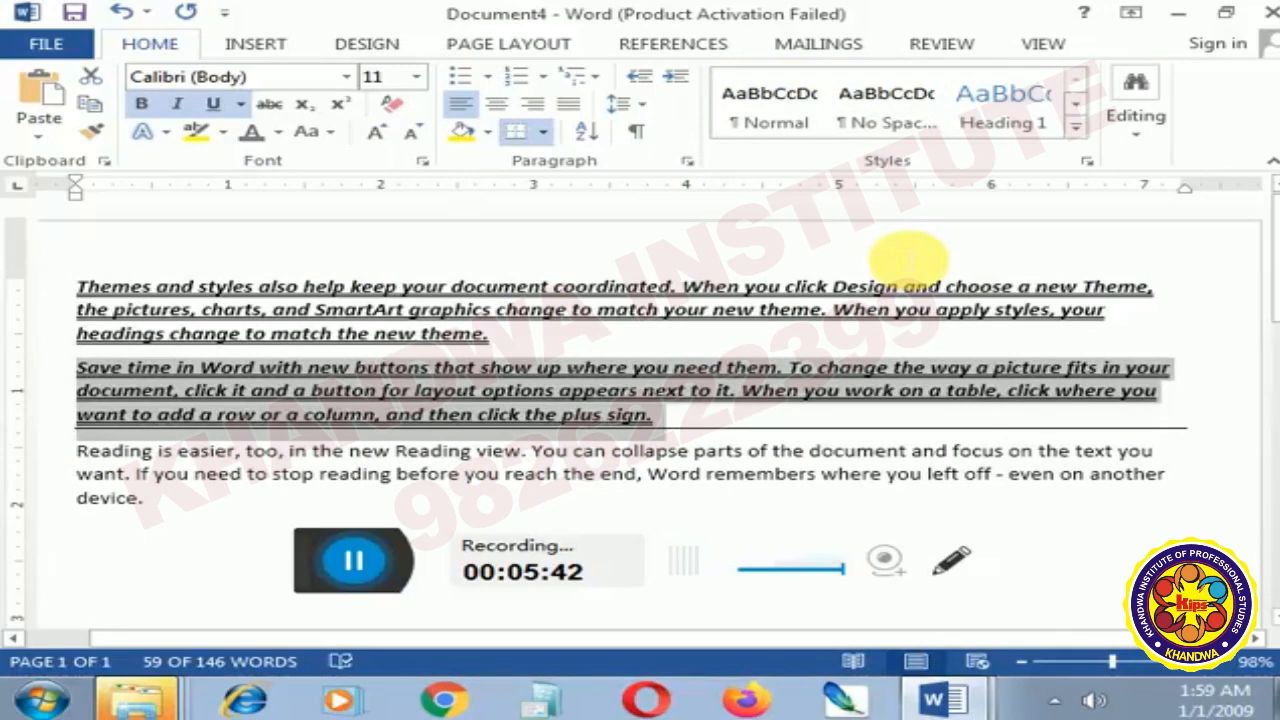
- Check the Unit 2 topic list in Document1 for the printing topic, and return to Document4
left_click(955, 703)
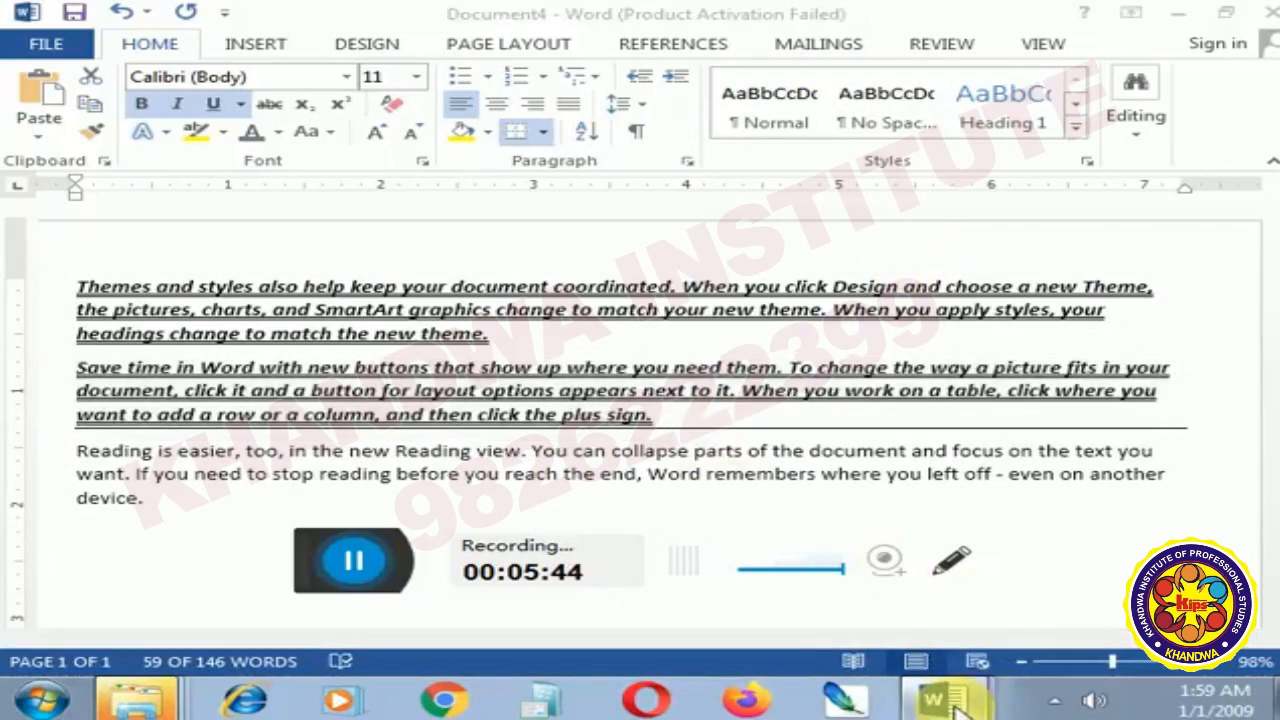
left_click(812, 602)
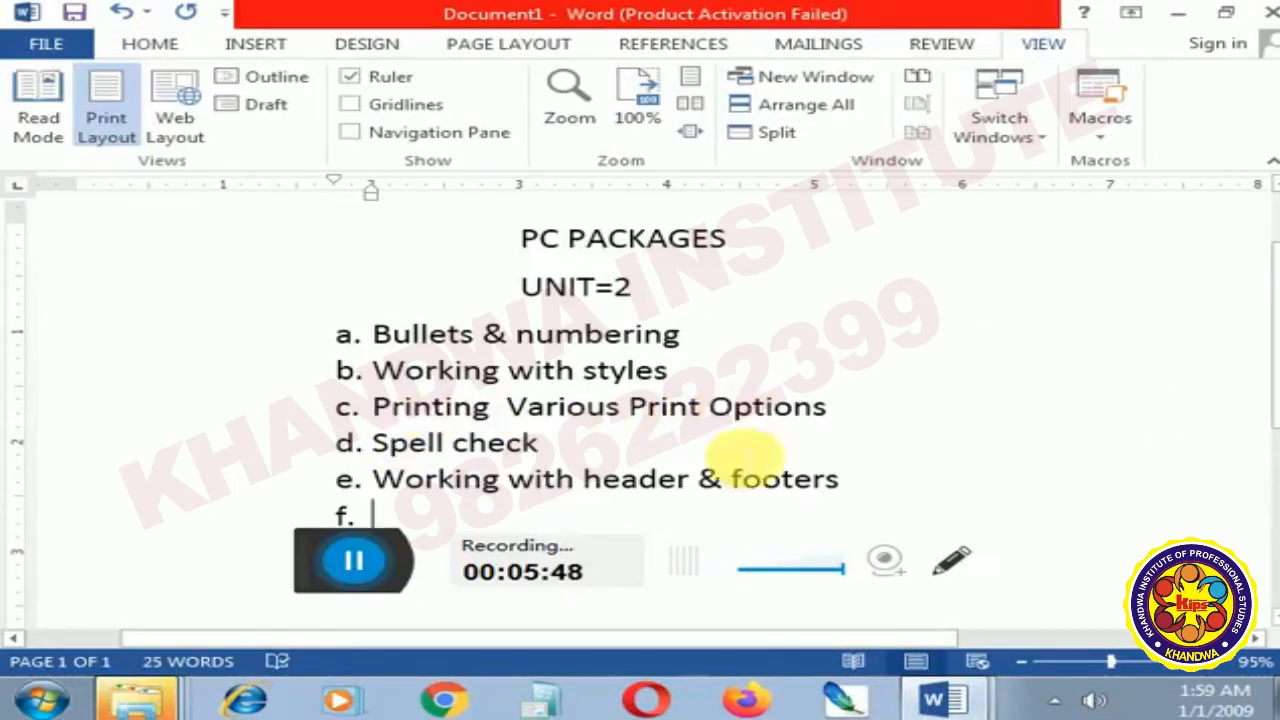
left_click(930, 703)
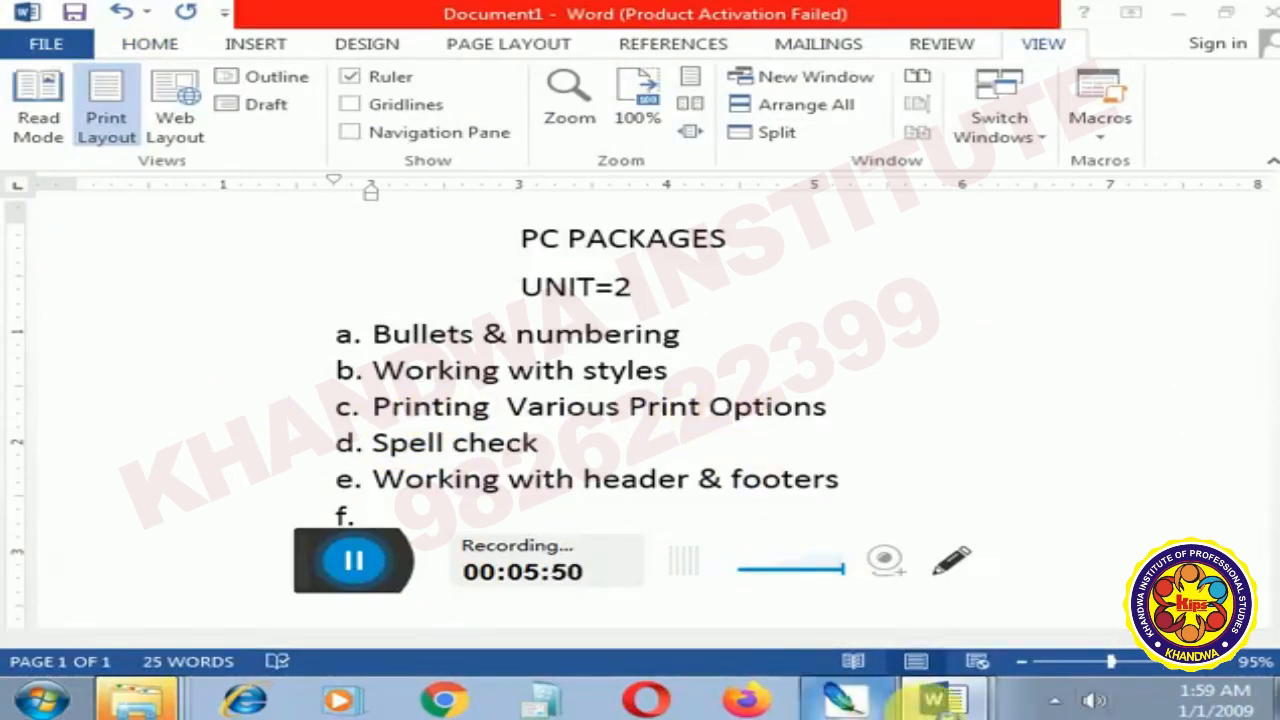
left_click(843, 700)
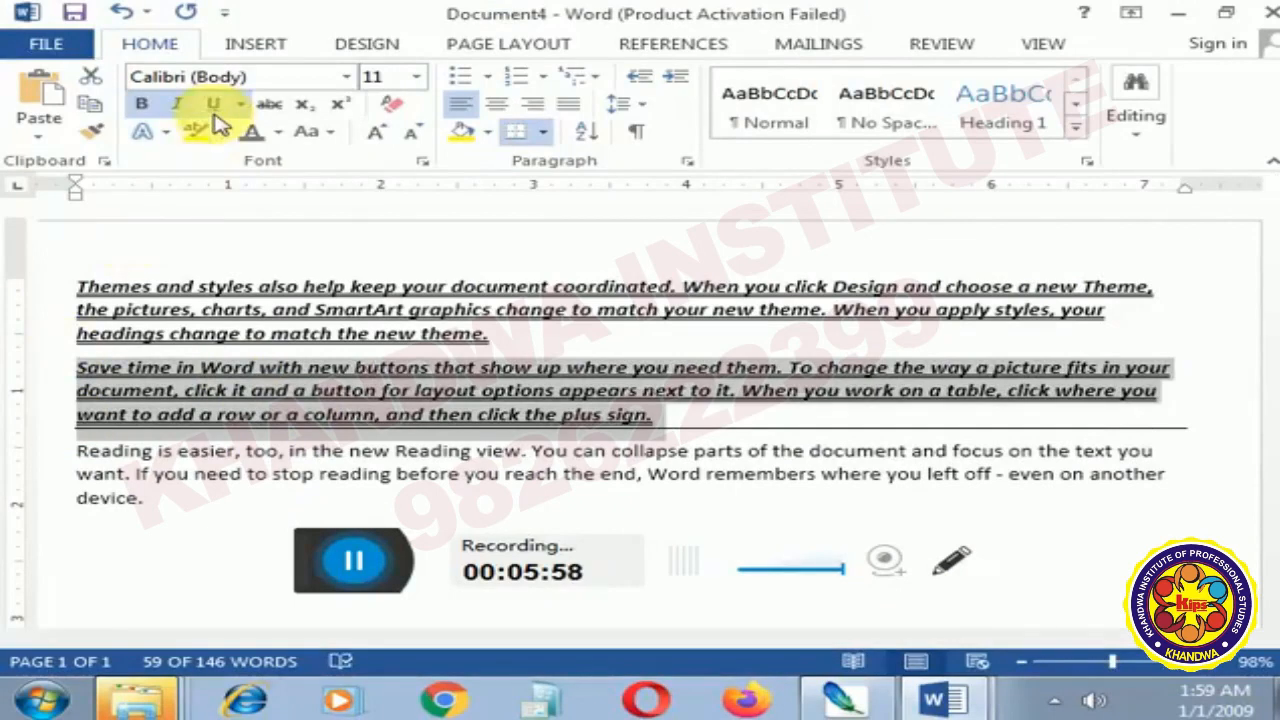
- Bring up the print settings for Document4 and examine the page range, copies, sided printing and collation options
key("ctrl+p")
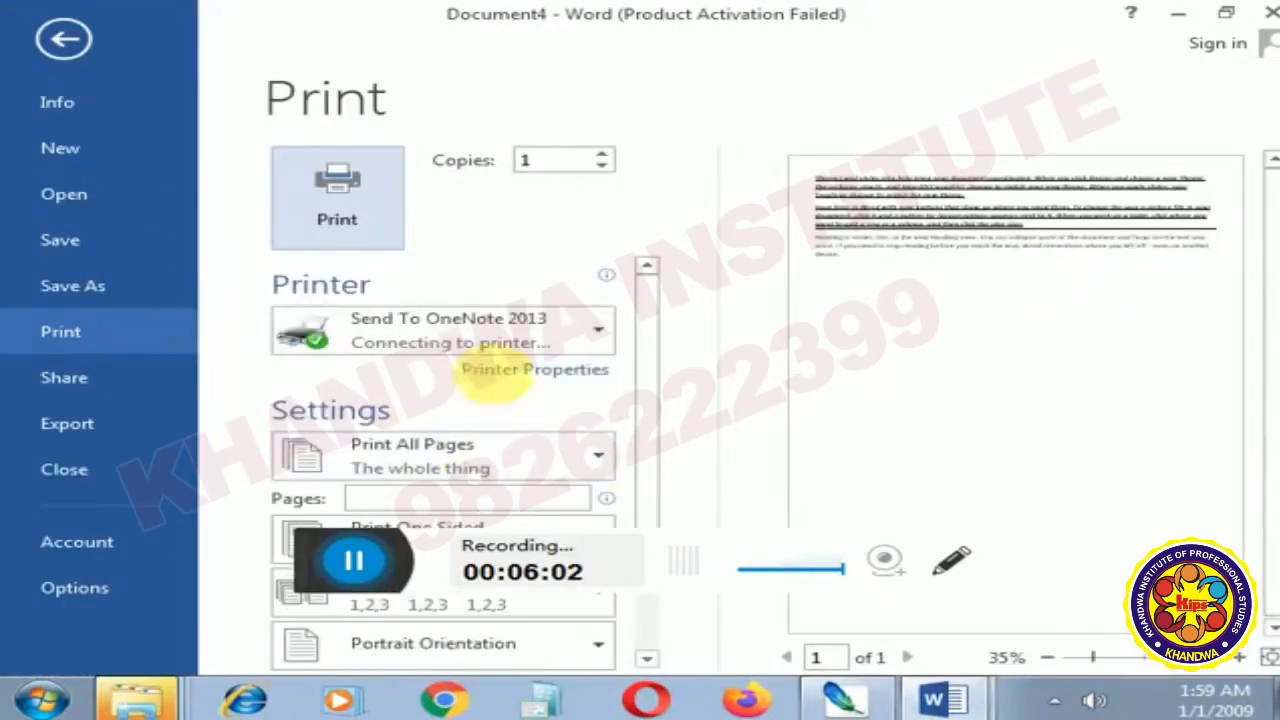
scroll(620, 280, "down", 1)
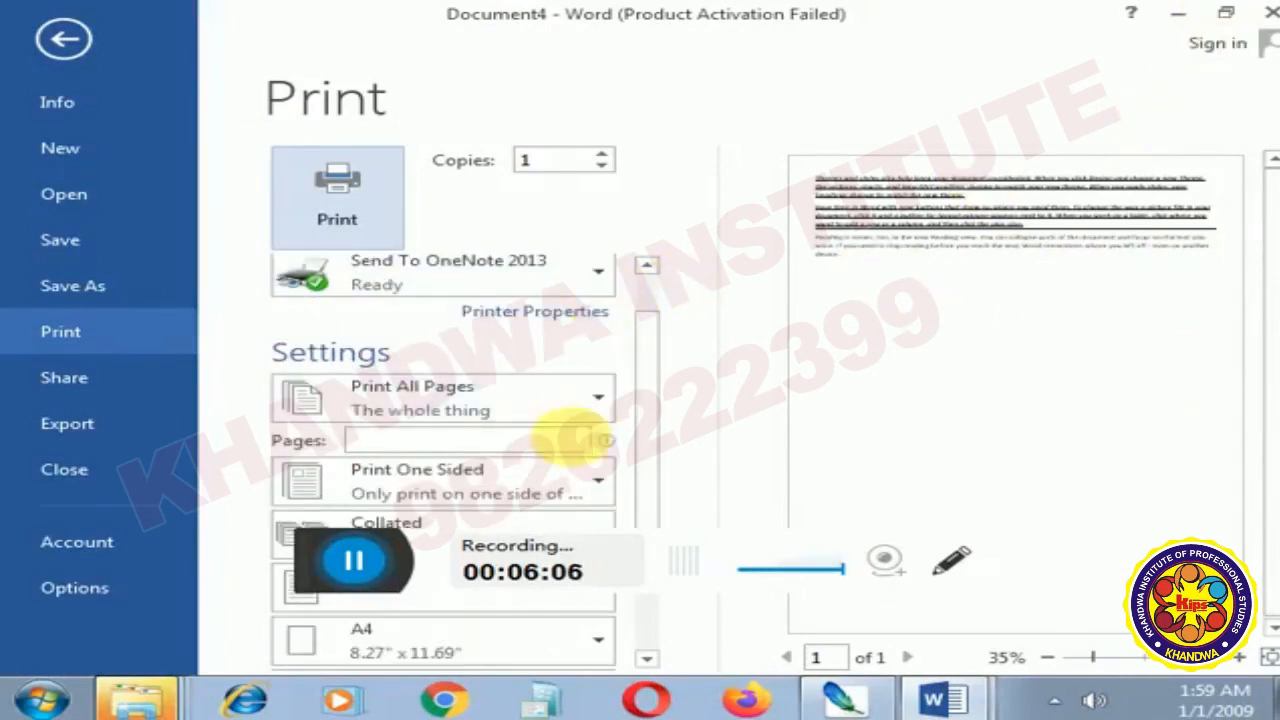
left_click(424, 414)
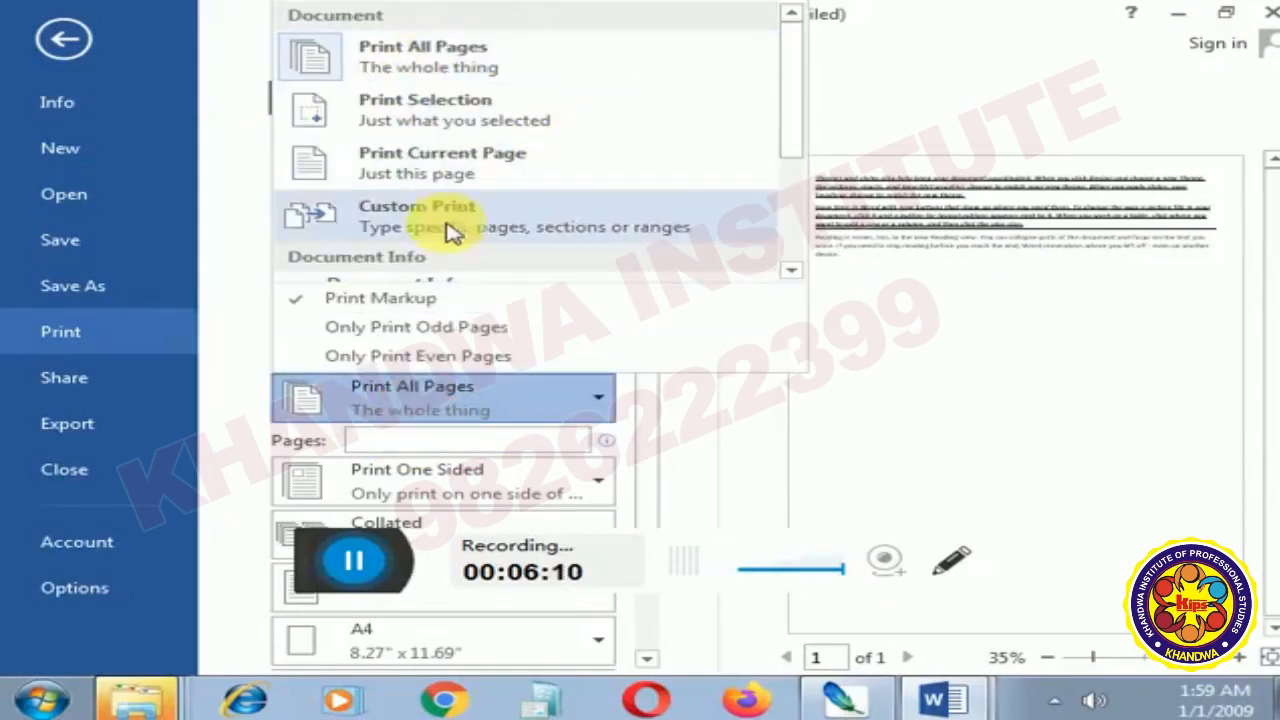
left_click(895, 386)
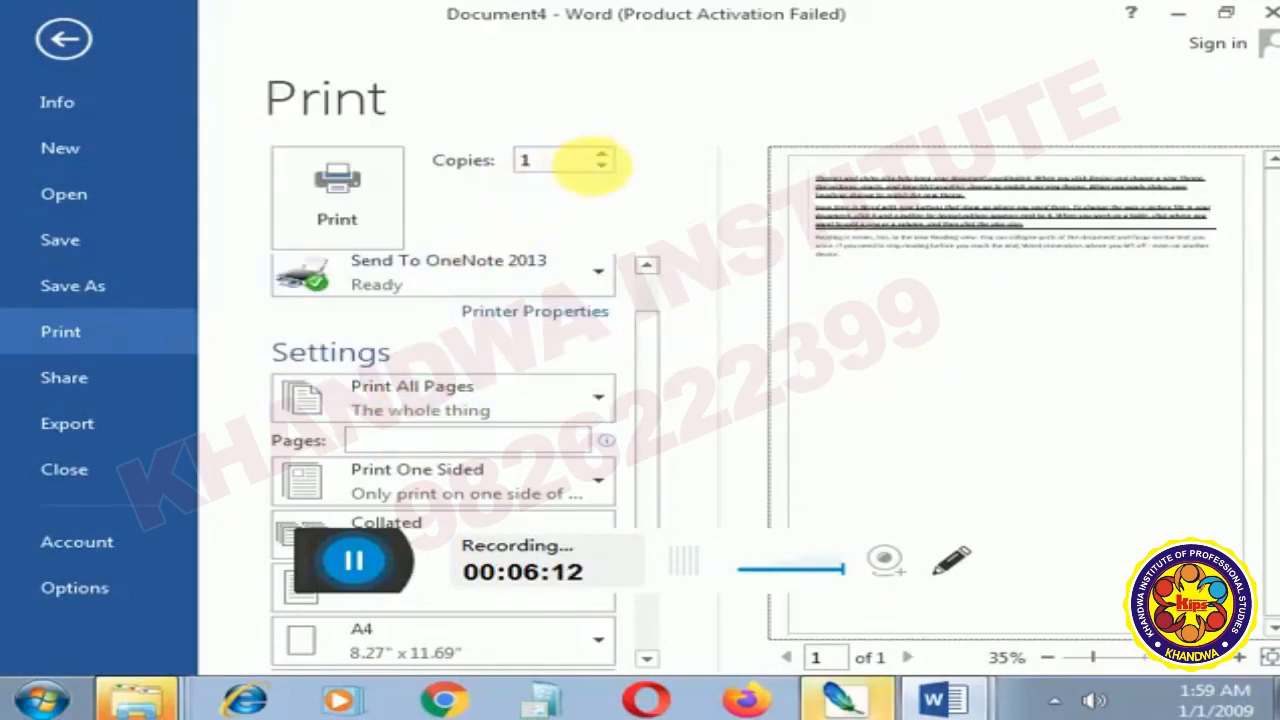
scroll(515, 355, "down", 3)
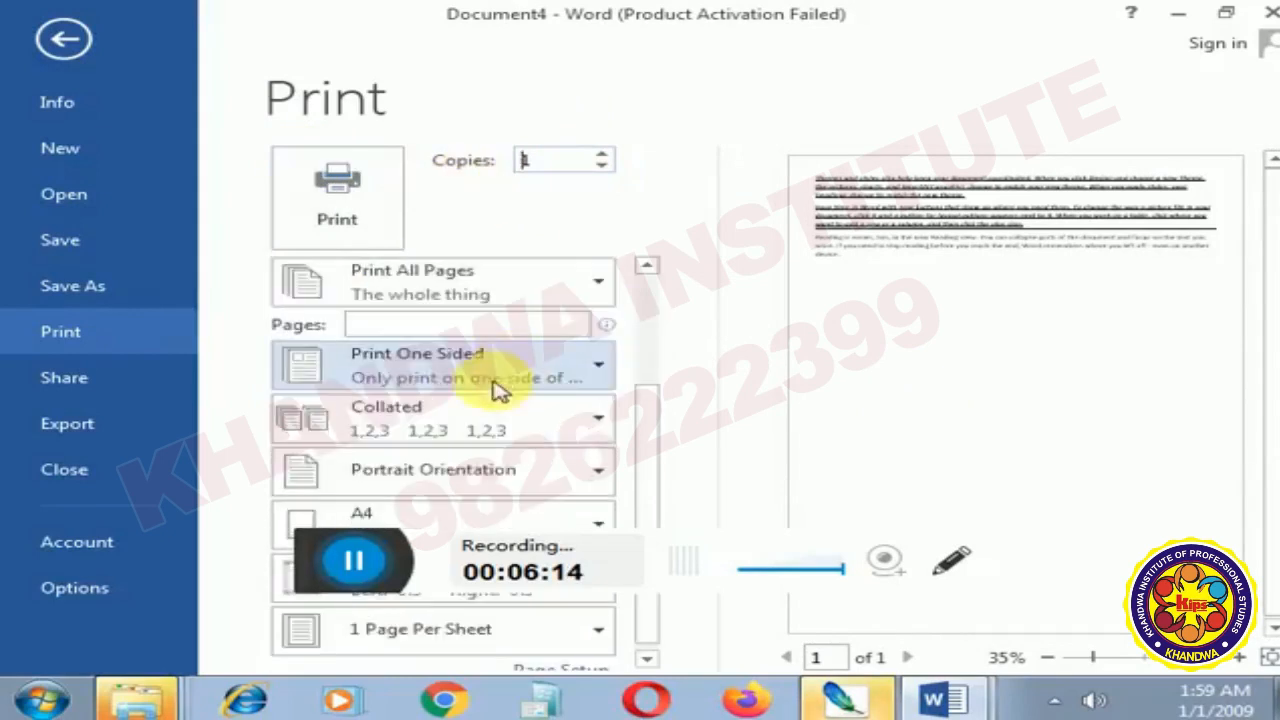
left_click(421, 433)
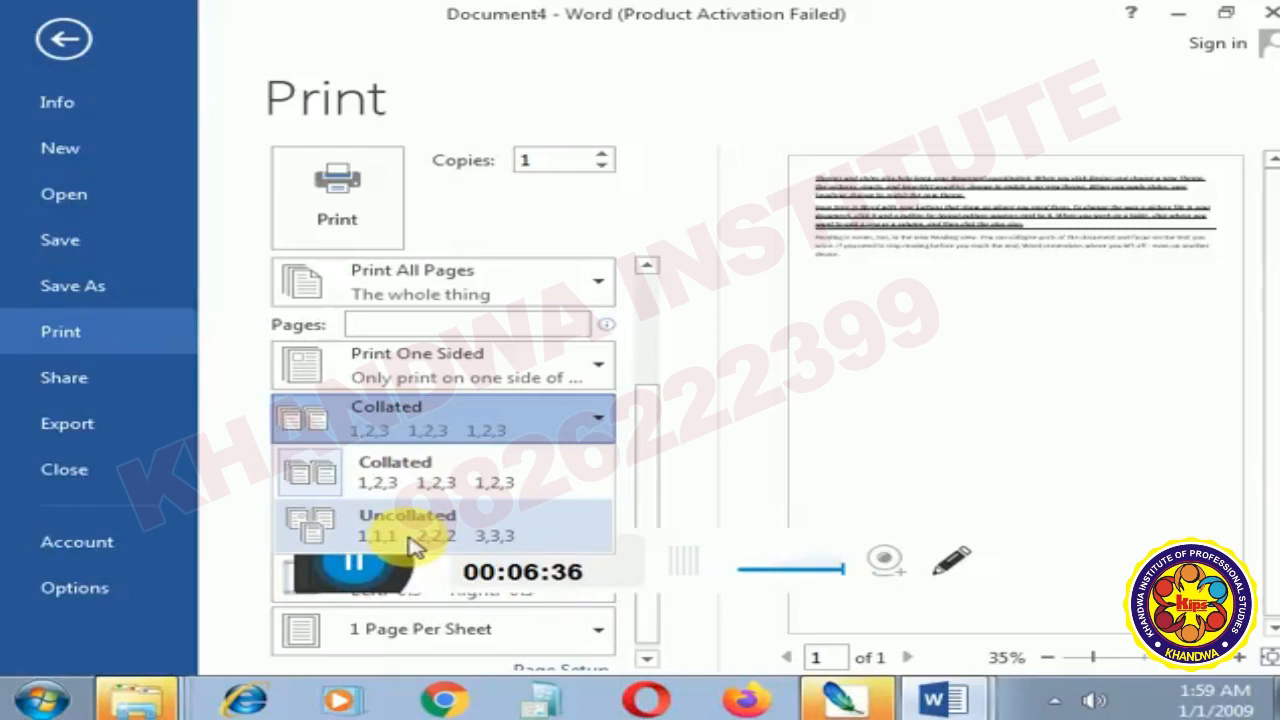
left_click_drag(645, 444, 650, 484)
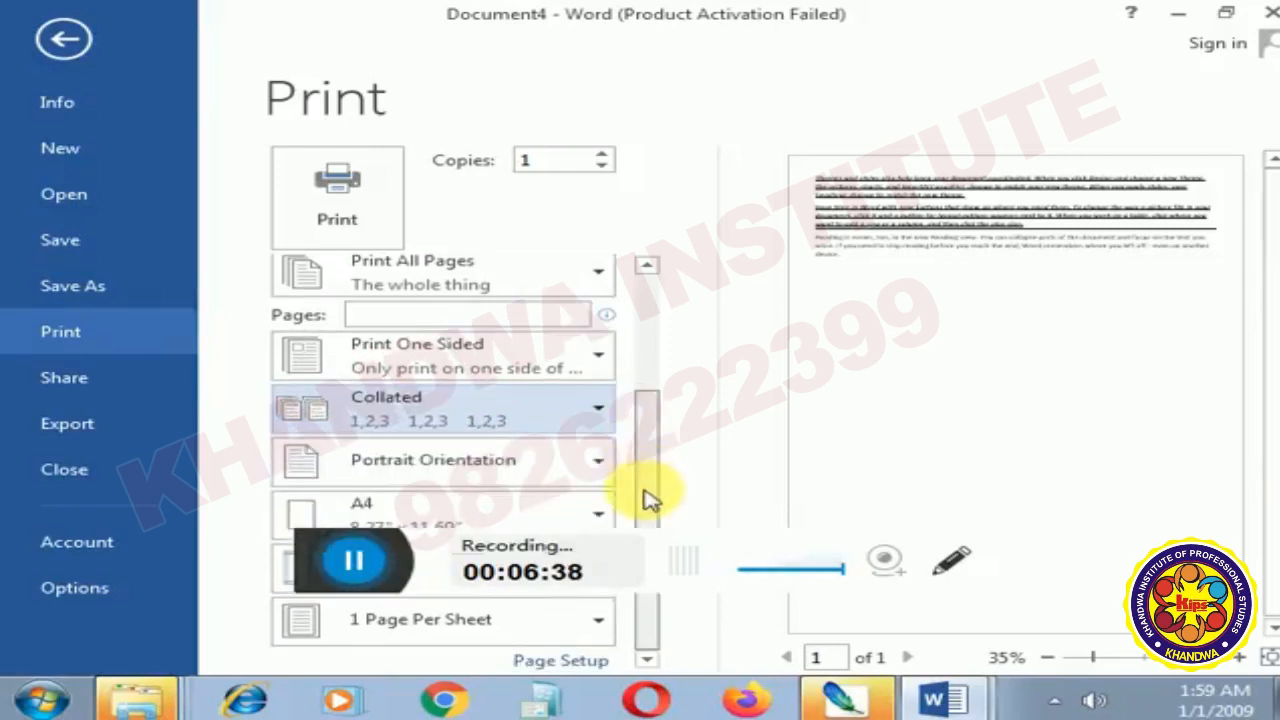
- Set the print paper size to Letter 8.5" x 11" with 2 pages per sheet, and return to the document
left_click(500, 508)
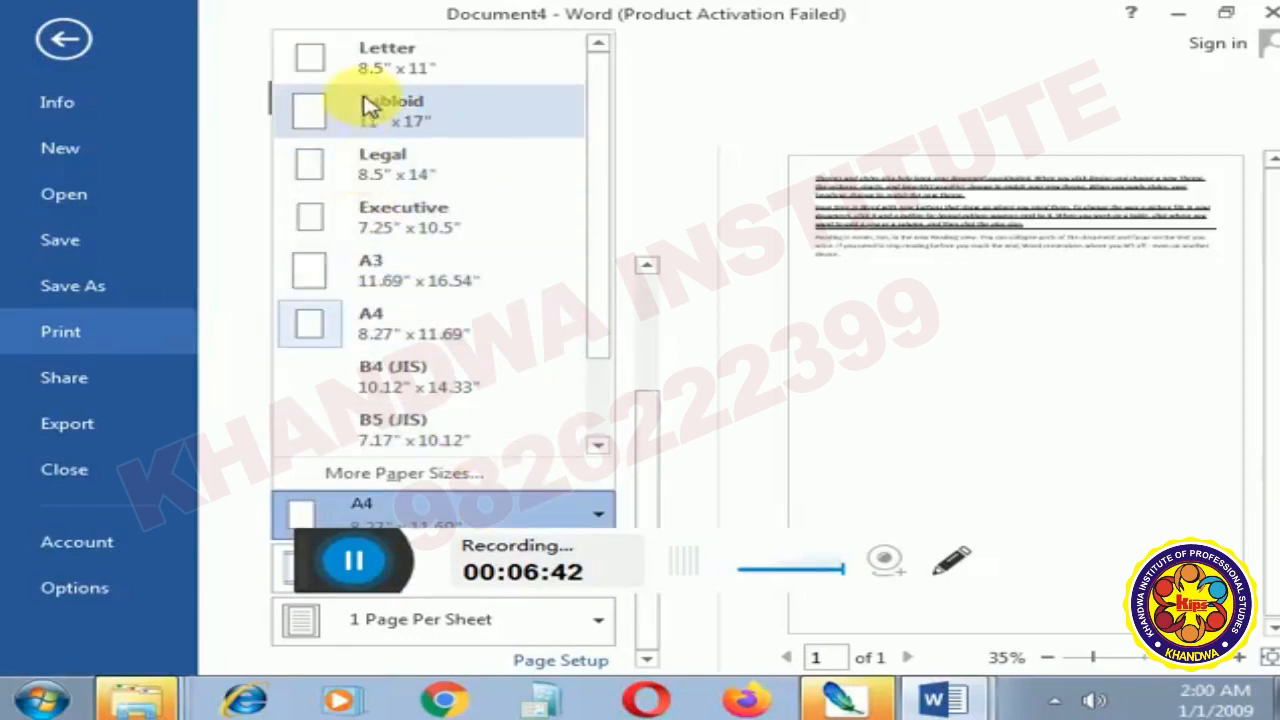
left_click(366, 57)
left_click(360, 632)
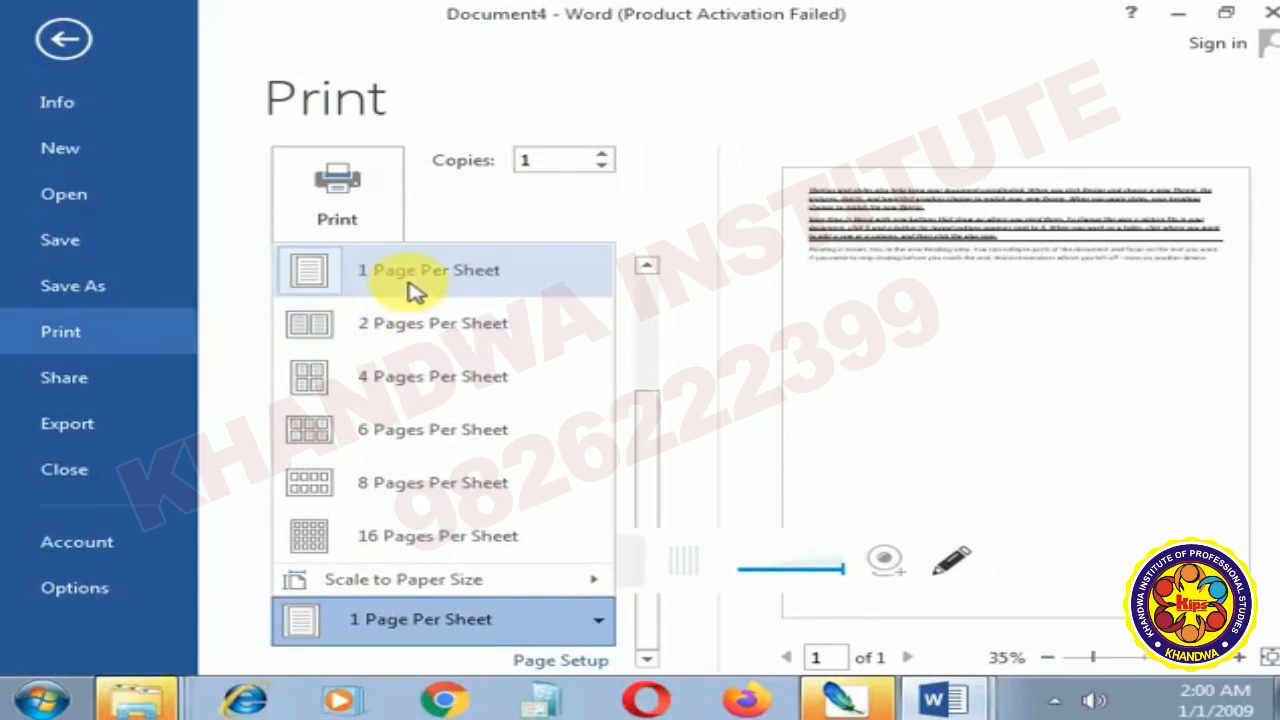
left_click(413, 336)
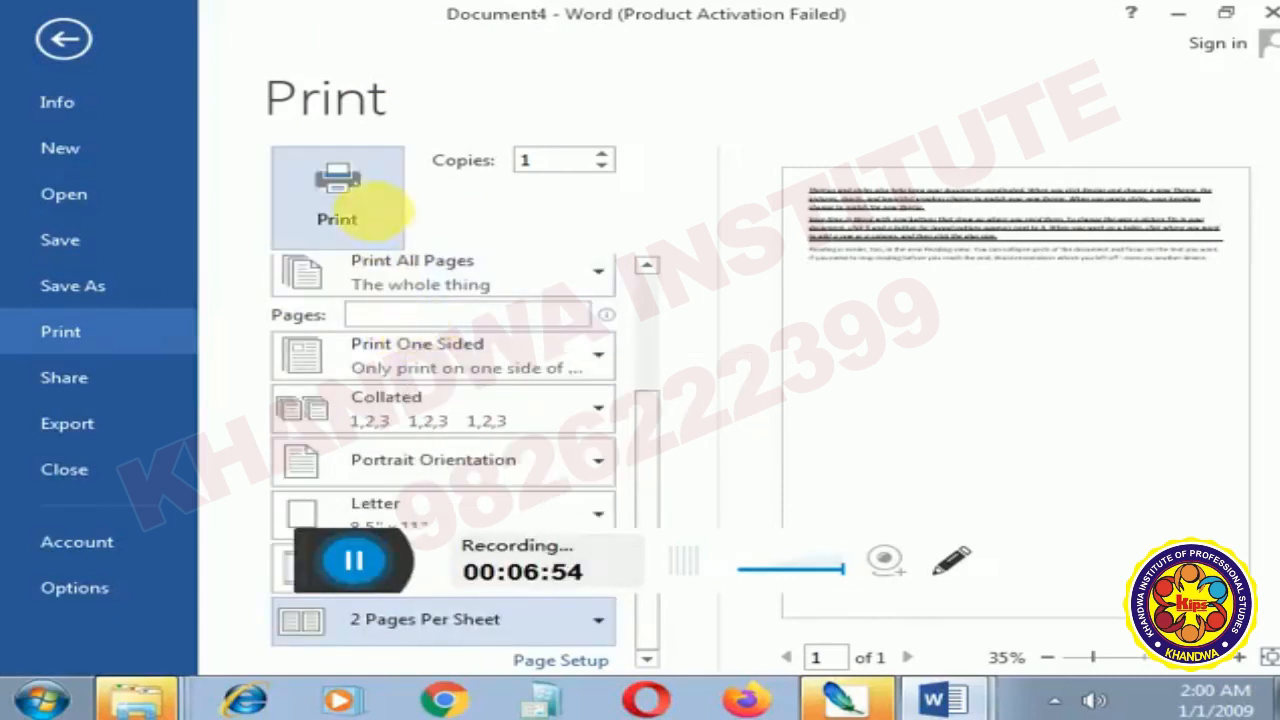
left_click(72, 50)
- Check the topic list in Document1 for the spell check topic, and return to Document4
left_click(952, 700)
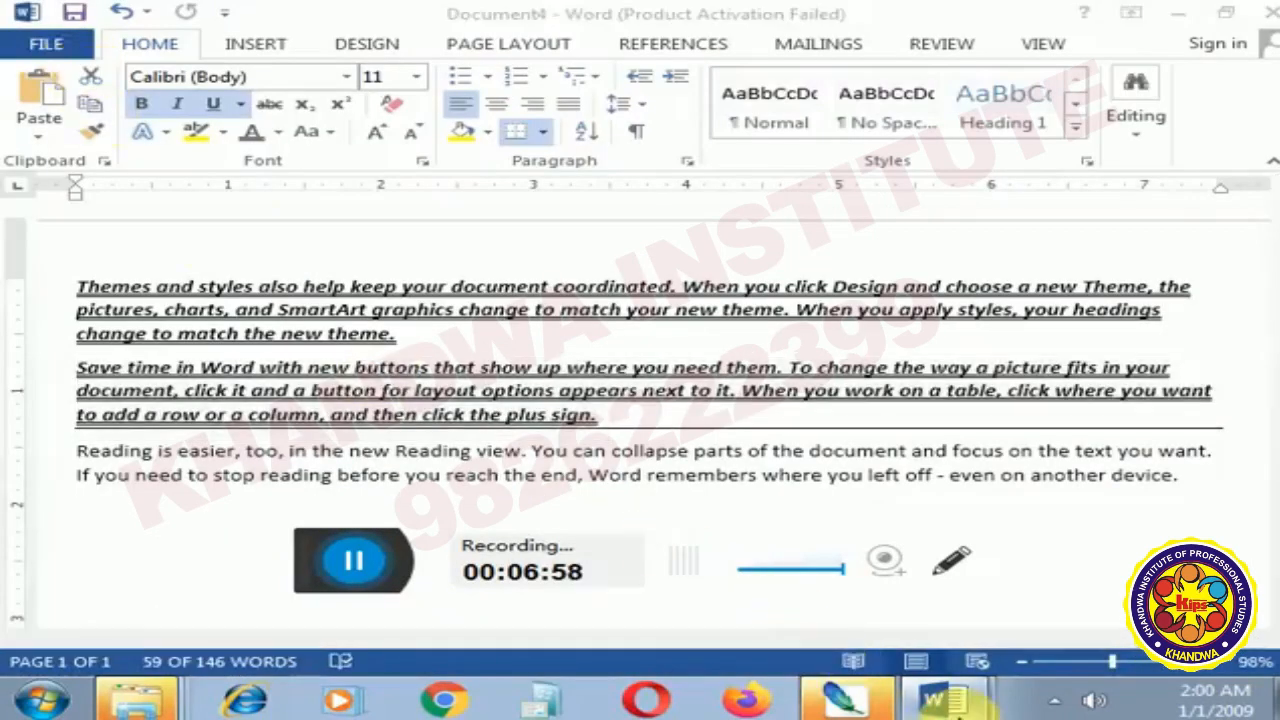
left_click(893, 607)
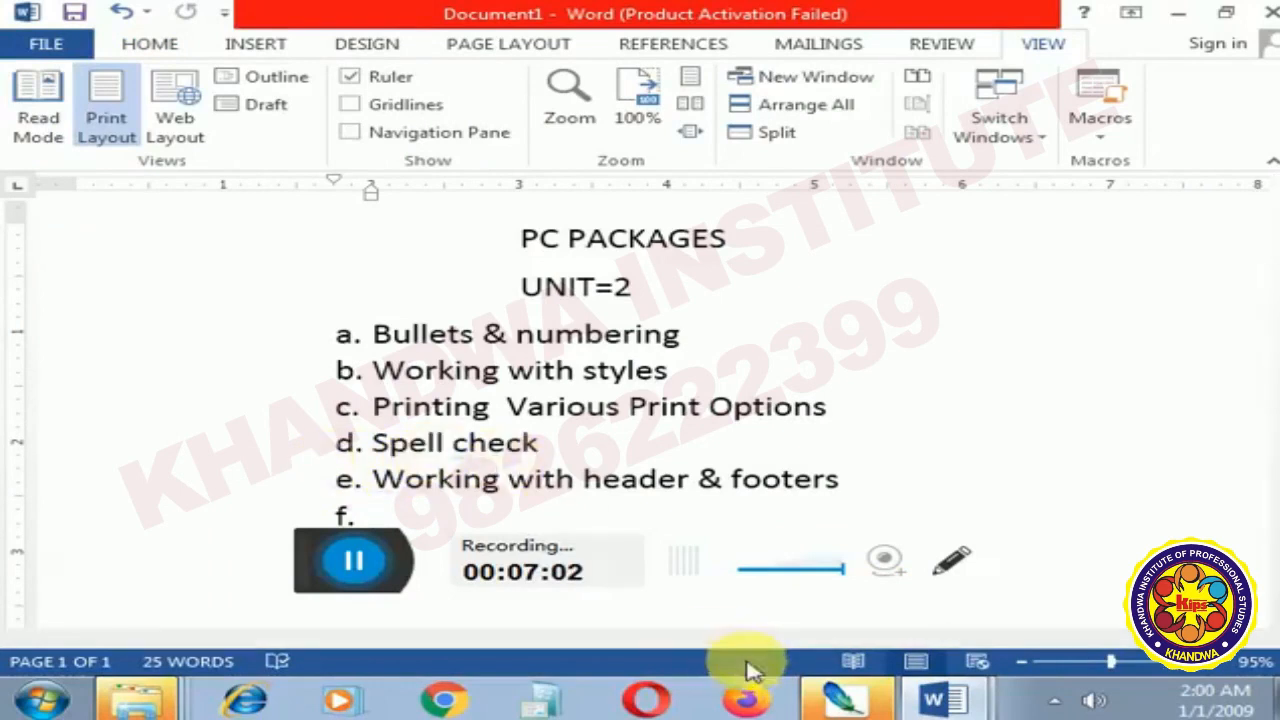
left_click(950, 706)
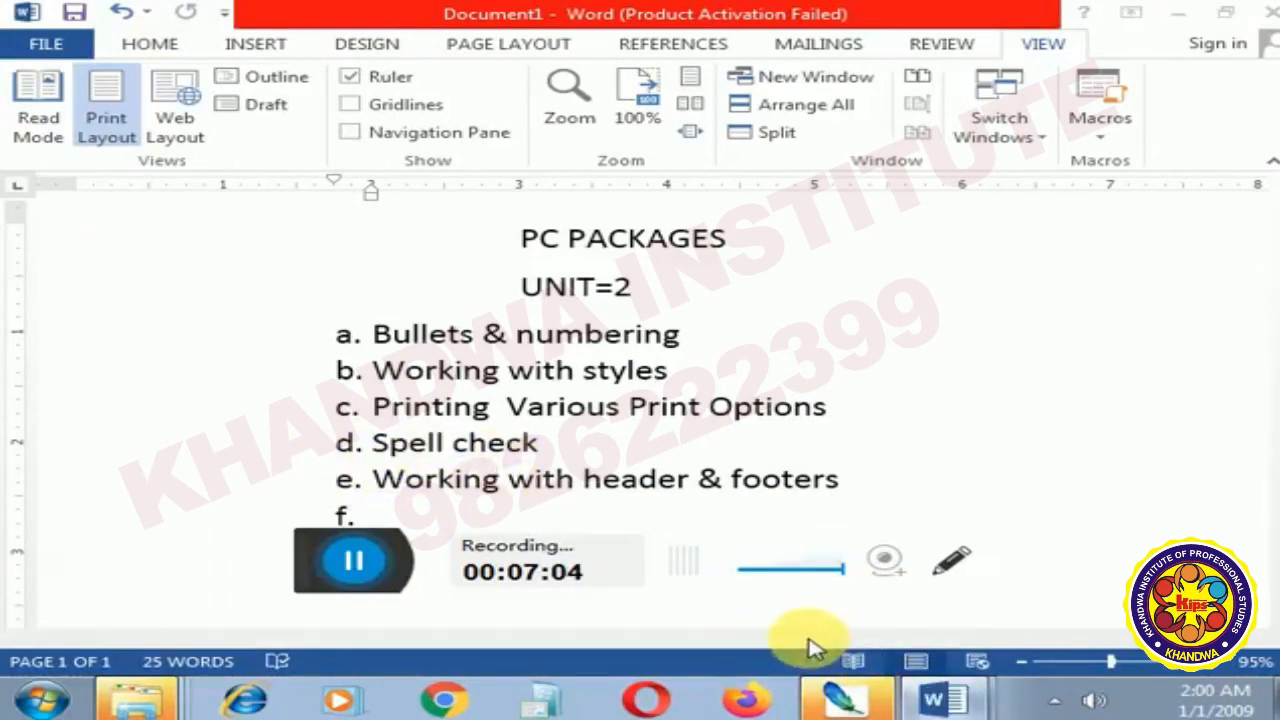
left_click(810, 643)
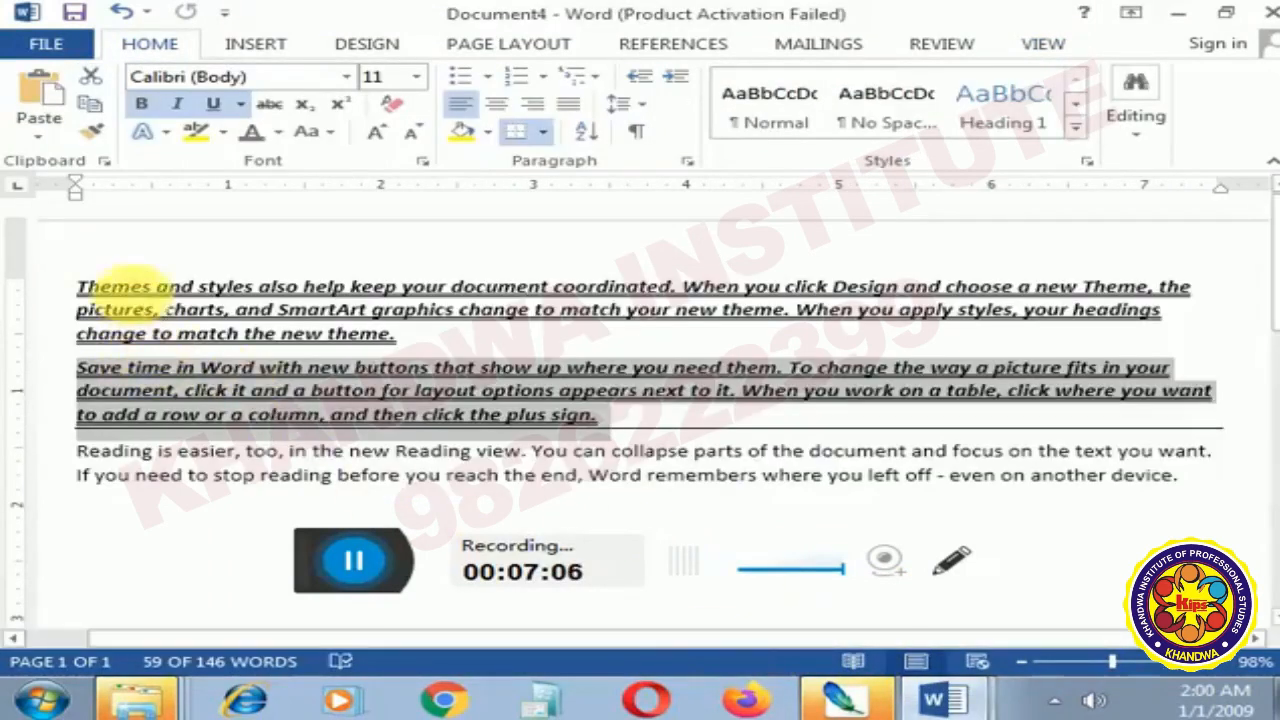
- Misspell two words in the first paragraph, making "Themes" into "Thems" and "change" into "changa"
left_click(145, 285)
key("BackSpace")
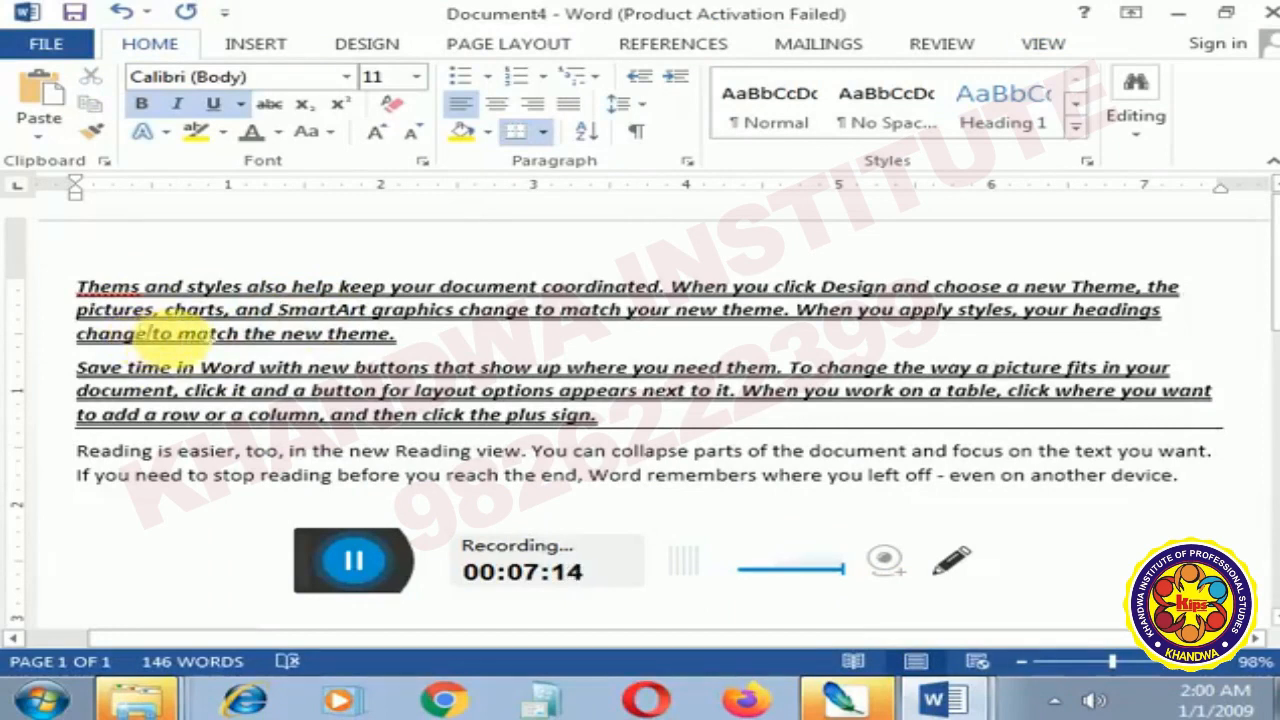
key("BackSpace")
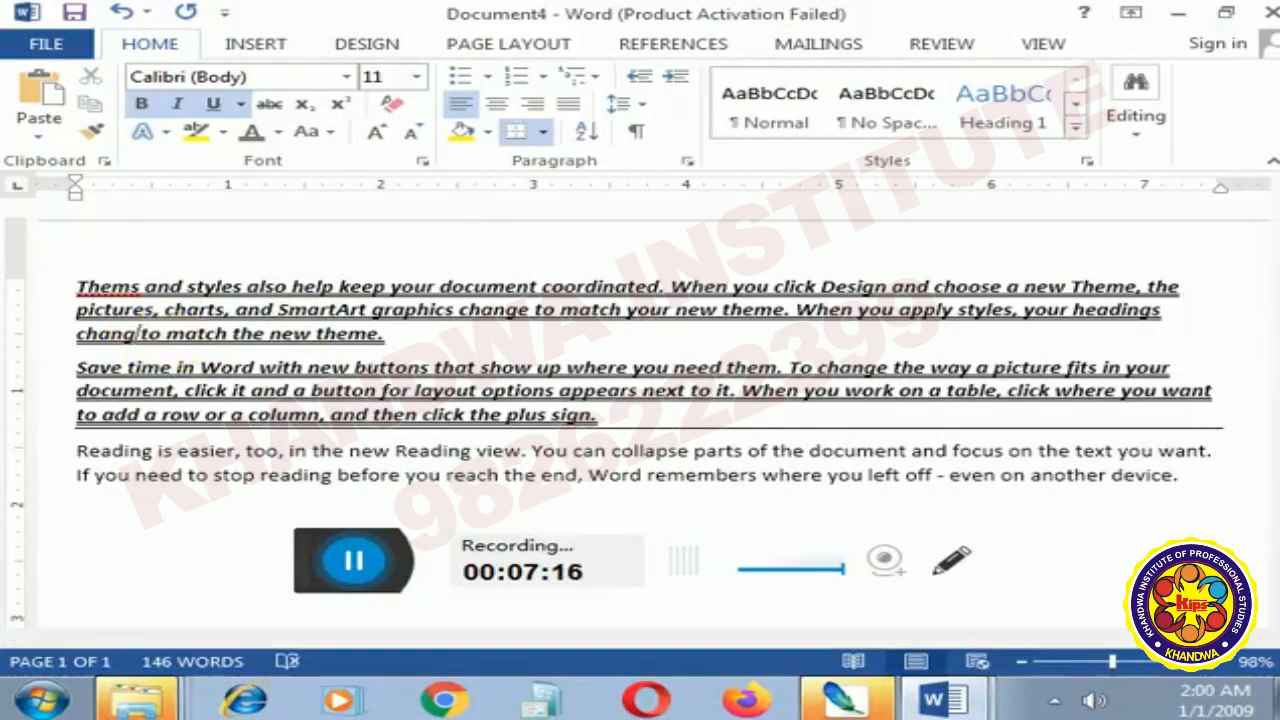
type("a")
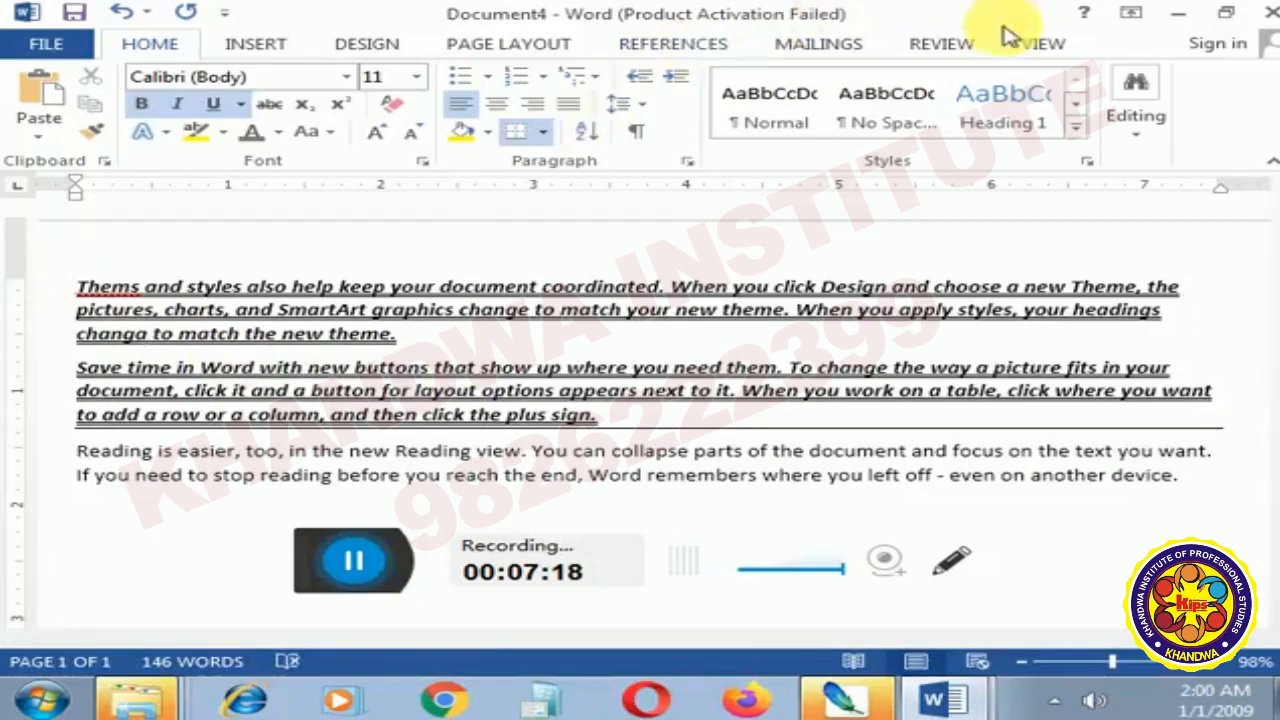
- Run a spelling check on all the text, correcting "Thems" to "Themes" and "changa" to "change", and check the rest of the document
left_click(1030, 46)
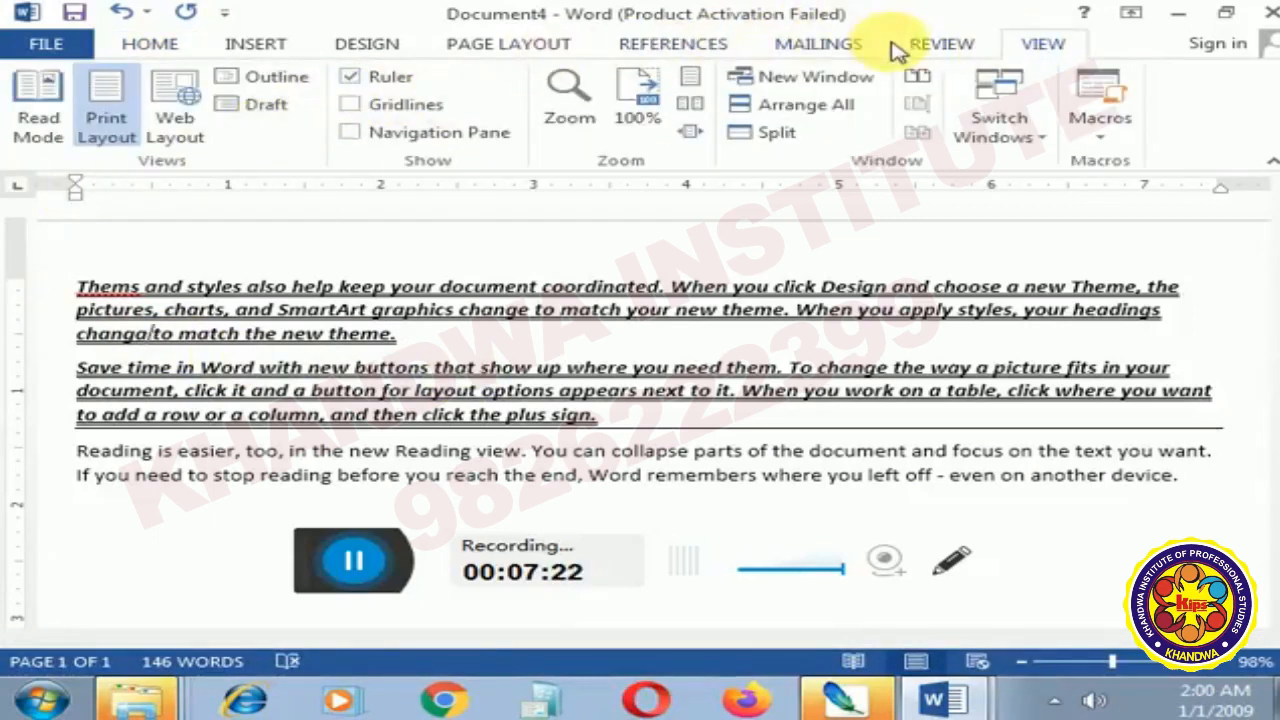
left_click(938, 46)
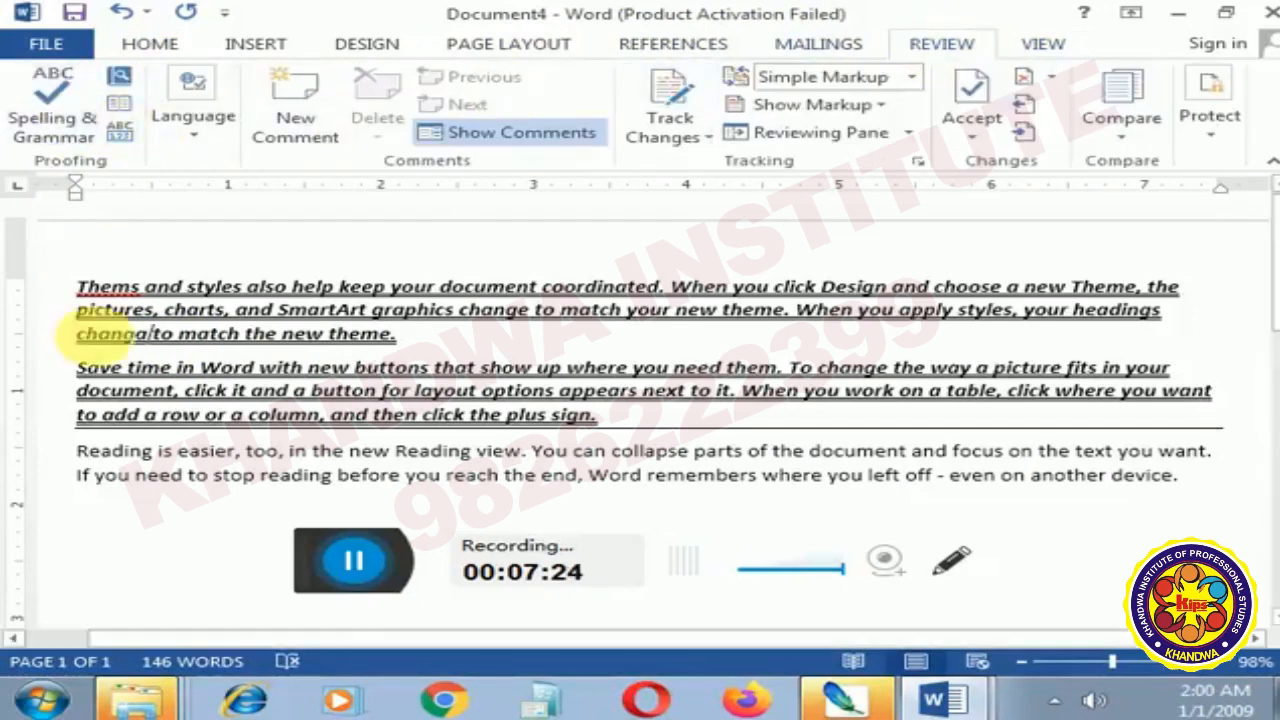
left_click_drag(72, 284, 1033, 522)
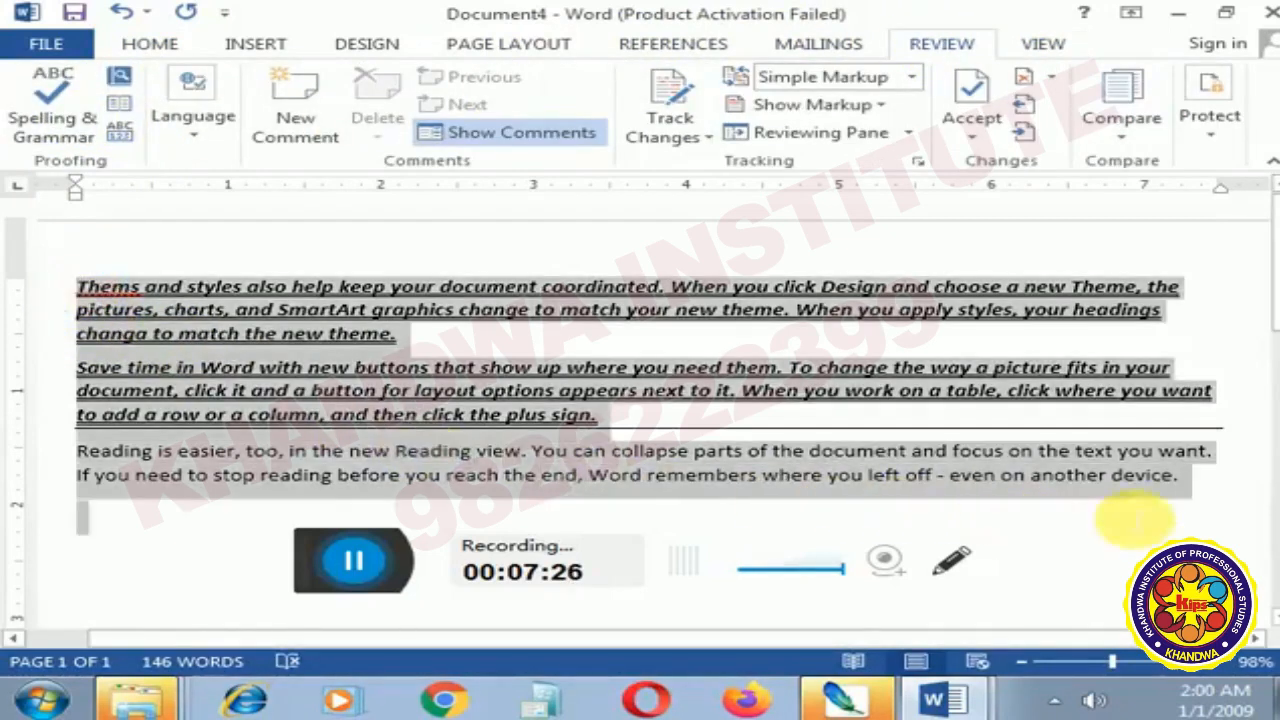
left_click(30, 118)
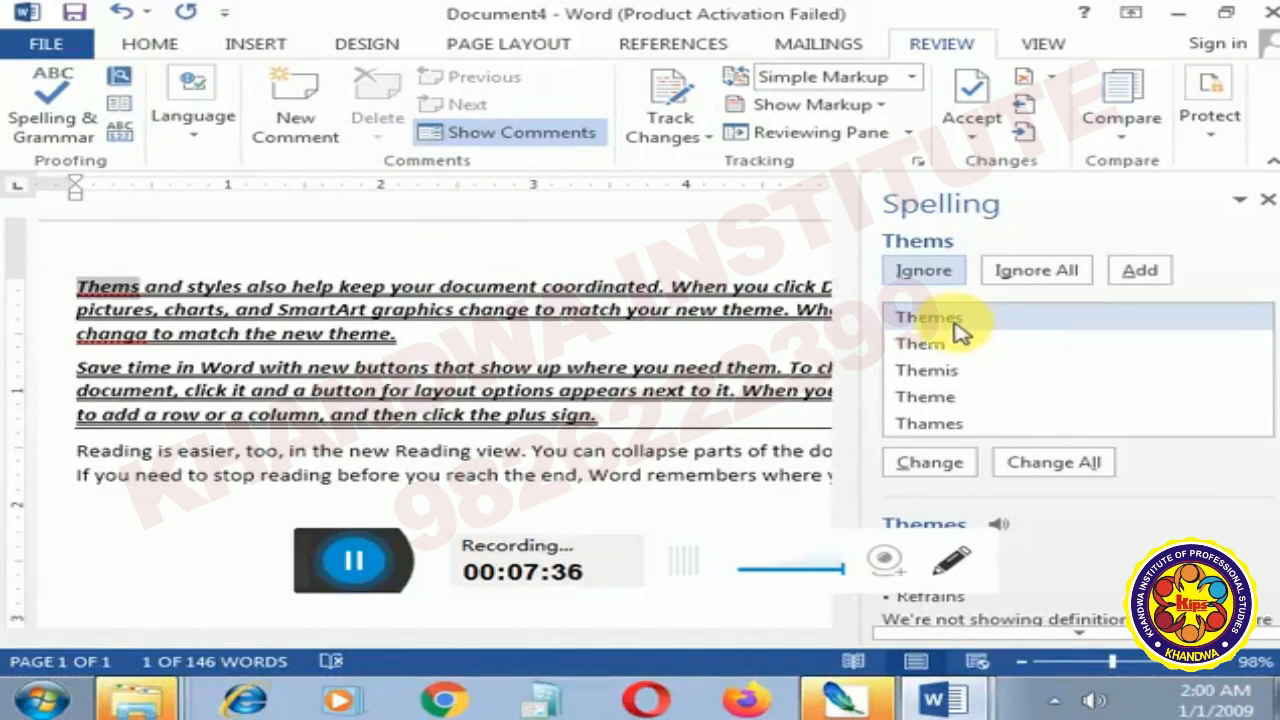
left_click(940, 464)
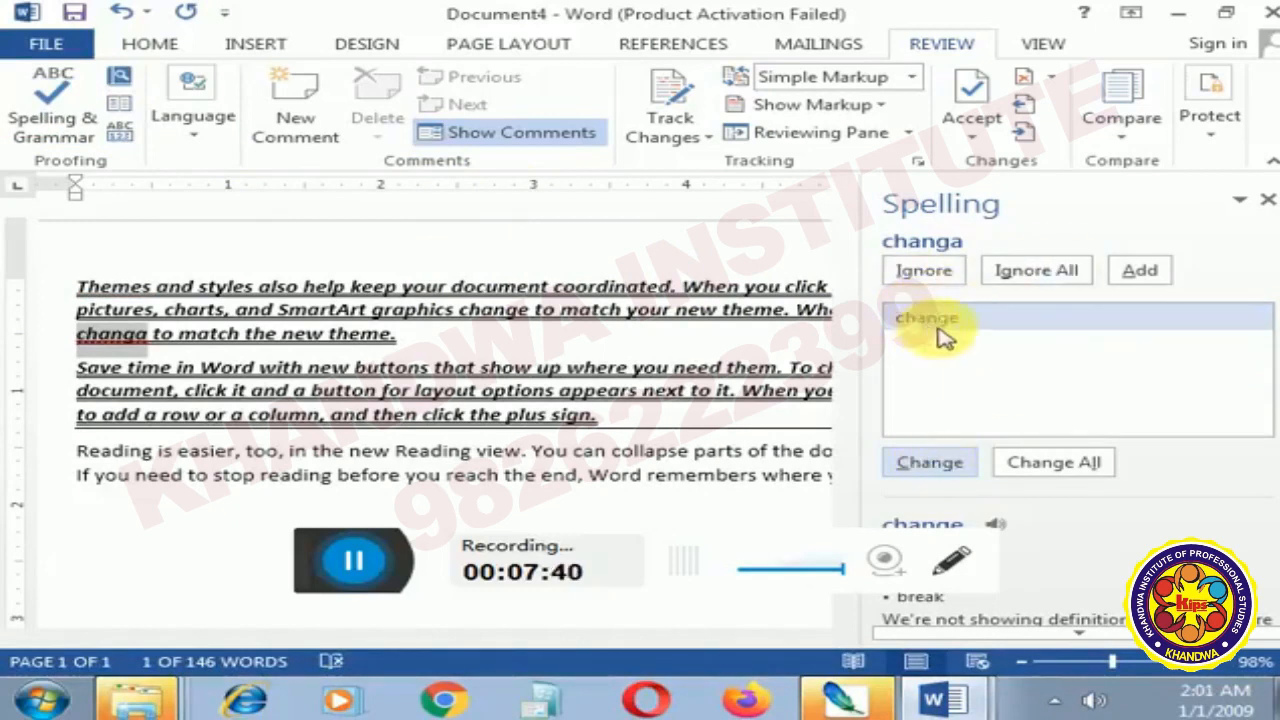
left_click(947, 465)
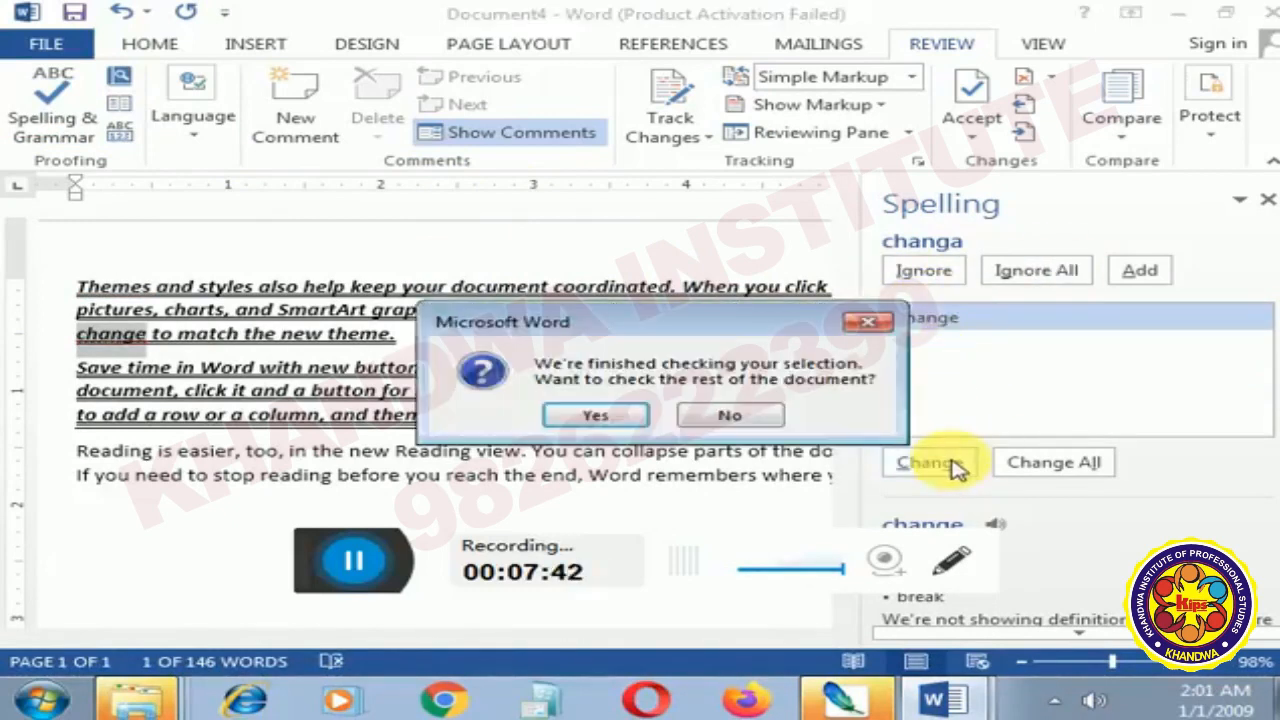
left_click(618, 425)
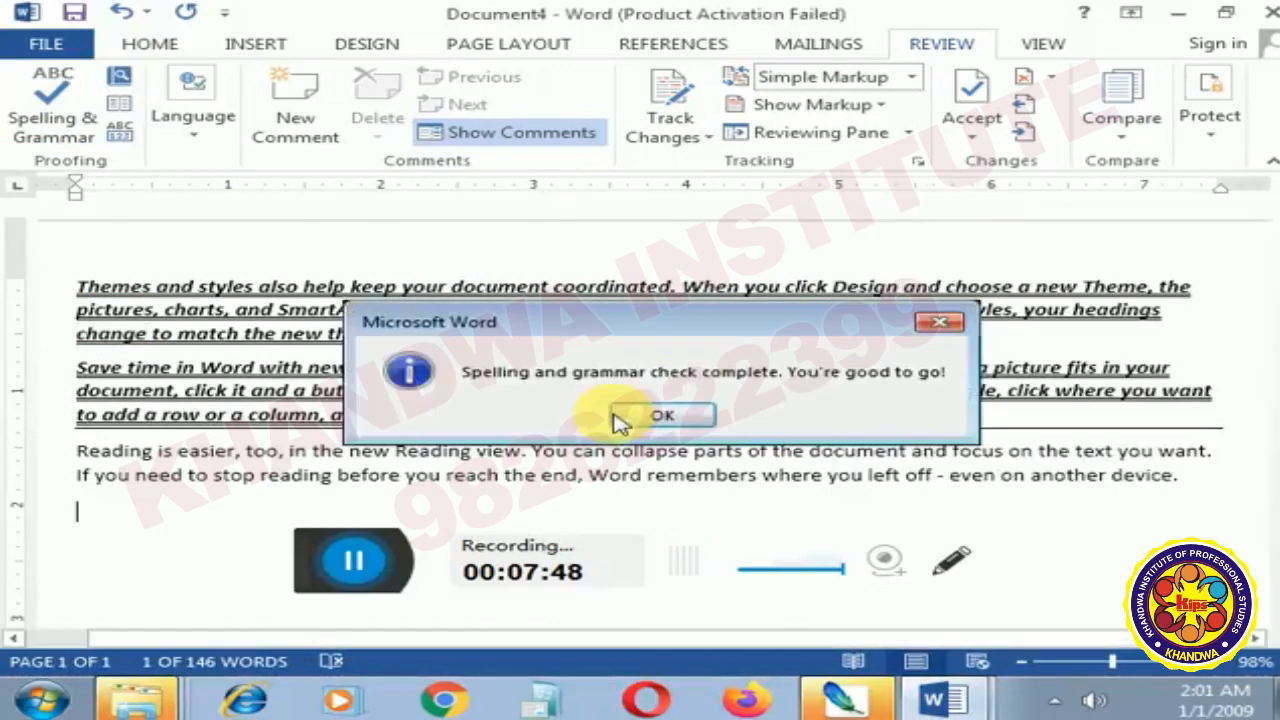
left_click(662, 424)
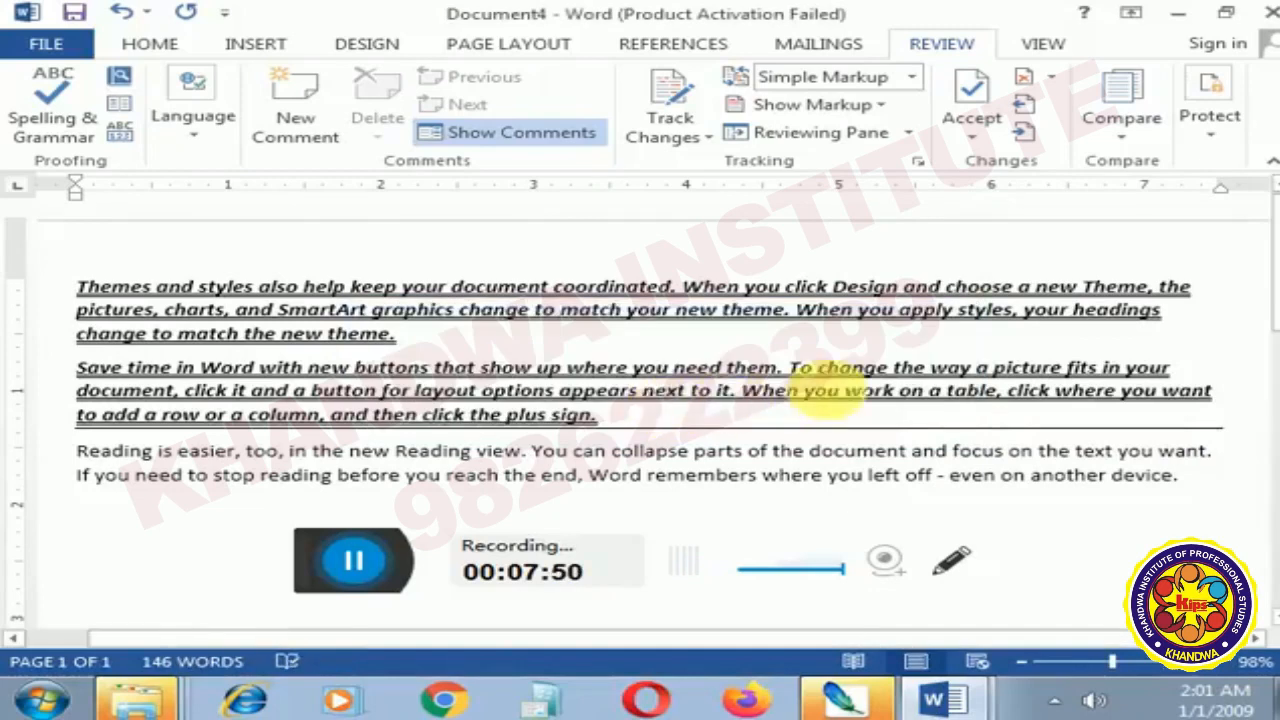
- Check the topic list in Document1 for the header and footer topic, and return to Document4
left_click(938, 700)
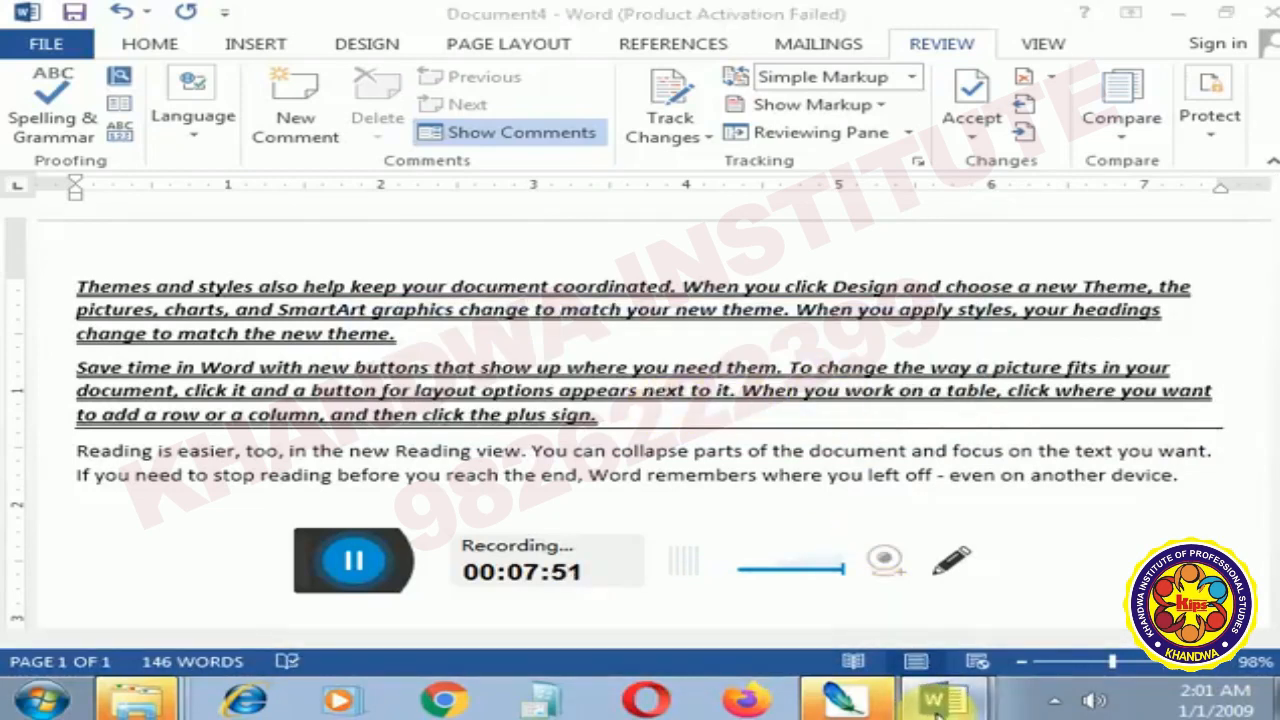
left_click(871, 612)
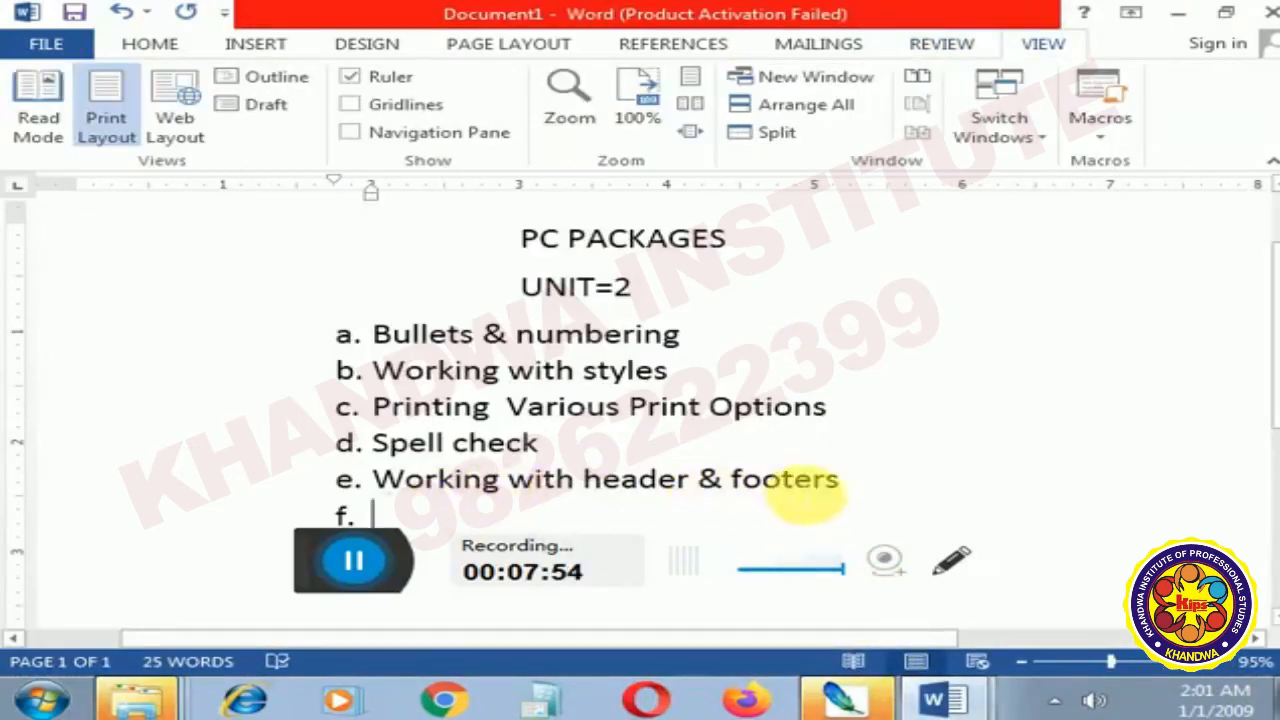
left_click(940, 697)
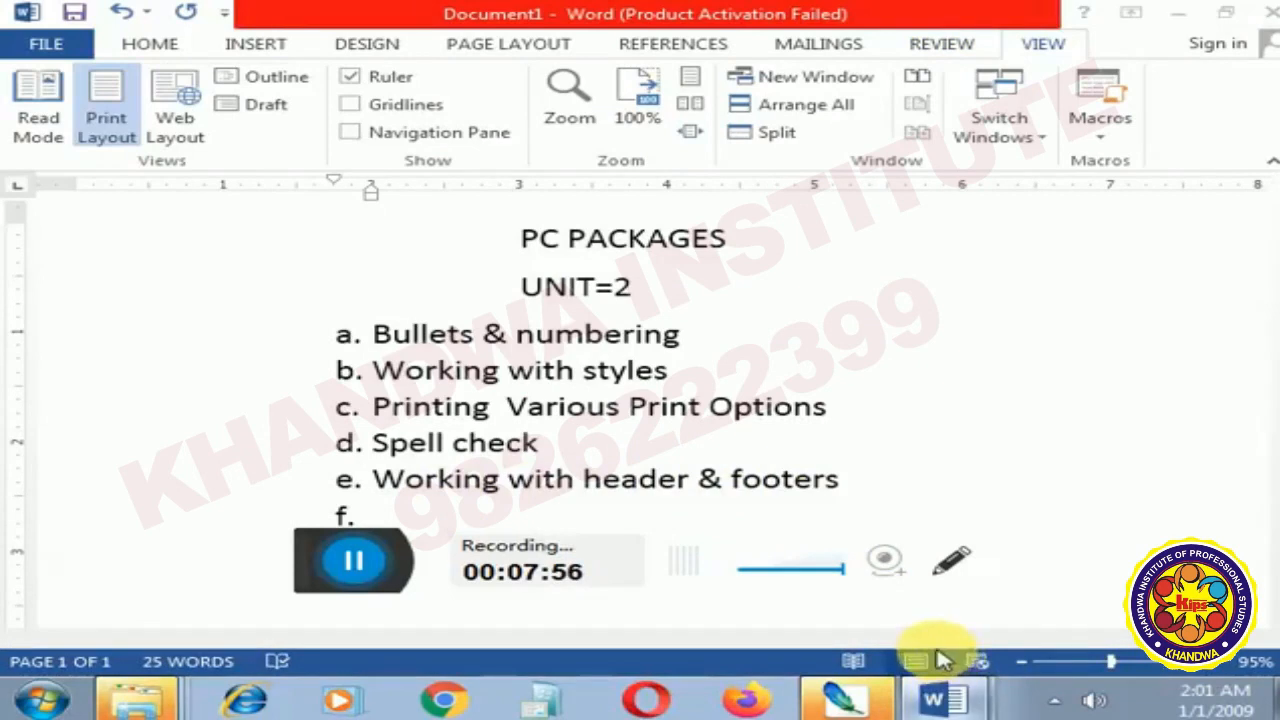
left_click(935, 655)
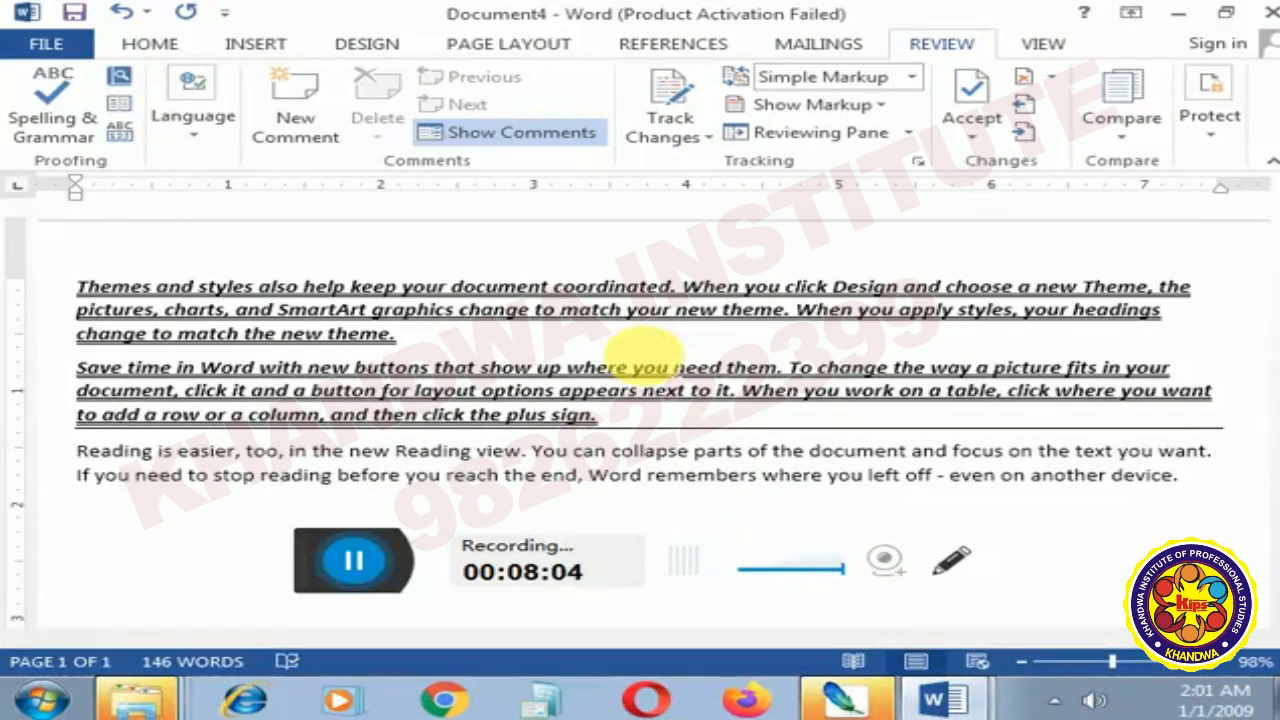
- Insert the built-in Blank header and enter "Sunny institutes" as its text
left_click(240, 52)
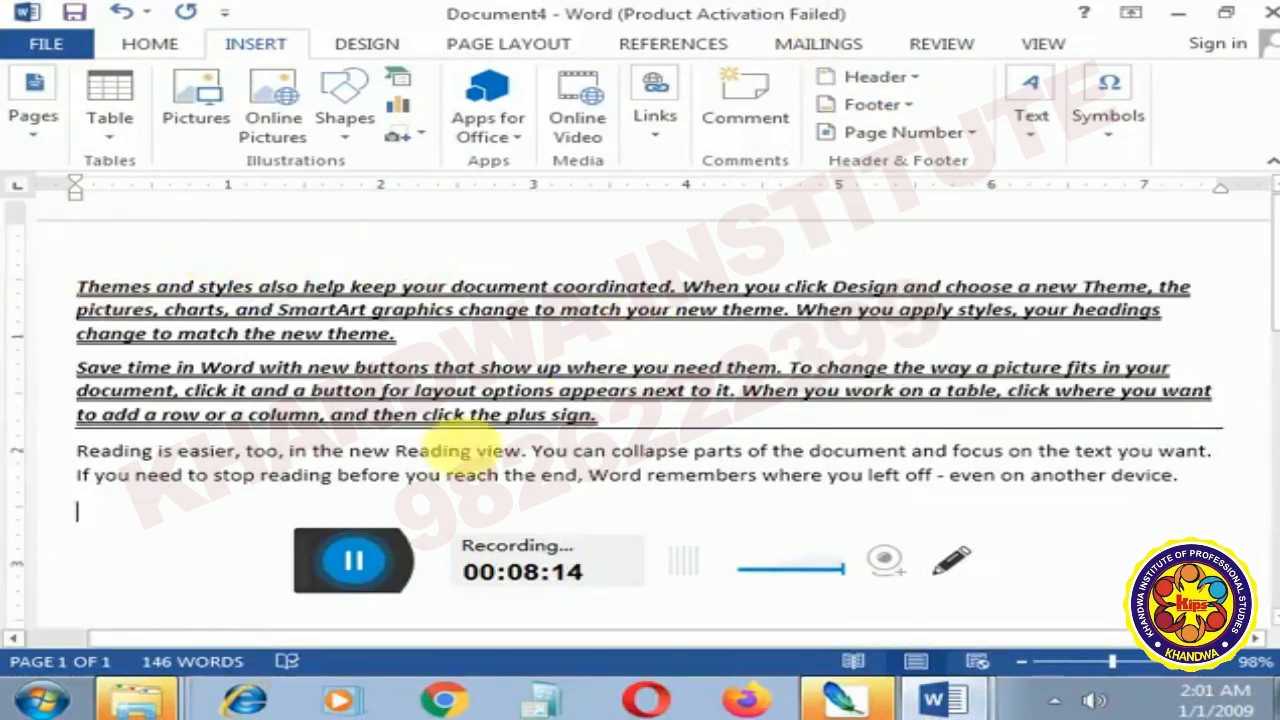
scroll(600, 375, "down", 4)
scroll(250, 485, "up", 4)
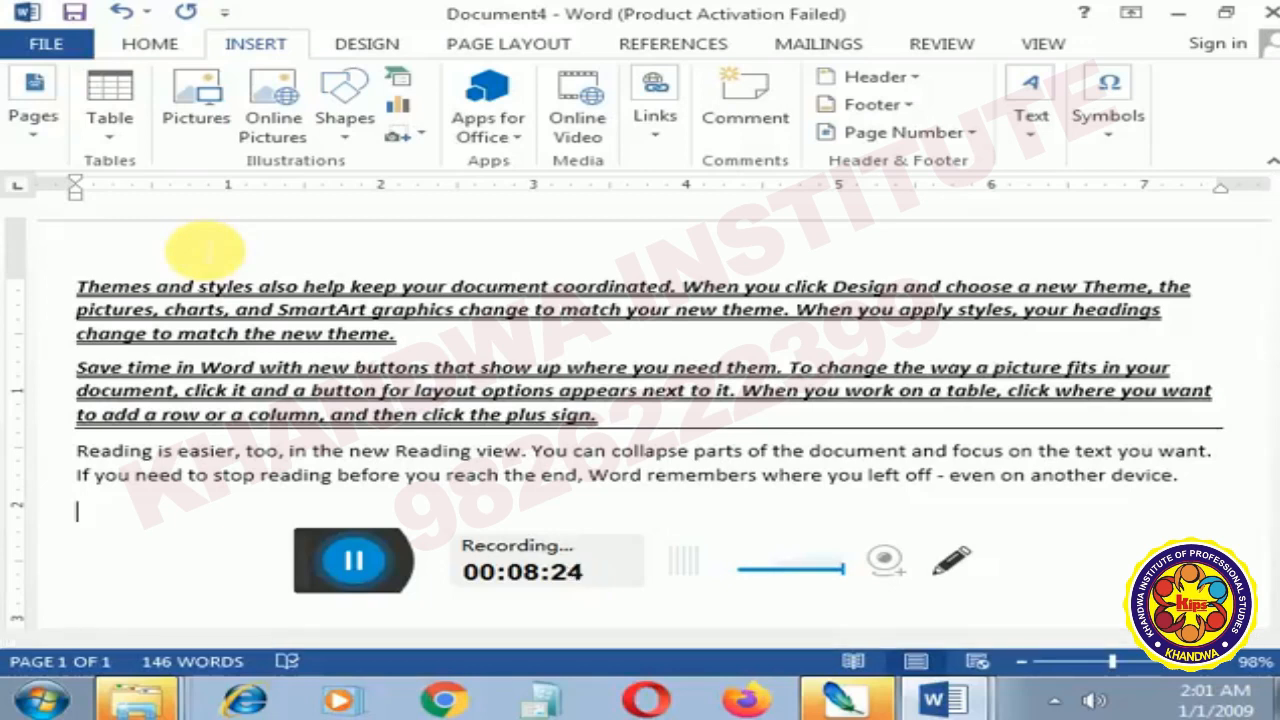
left_click(876, 78)
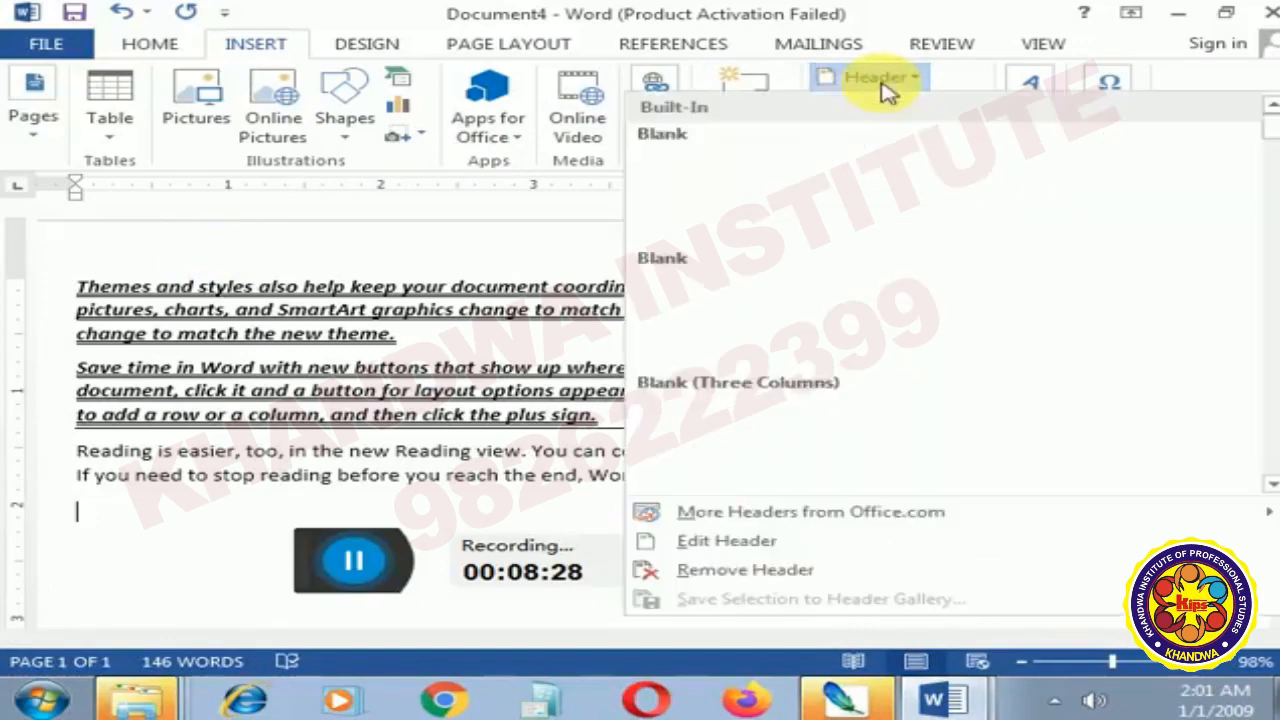
left_click(838, 190)
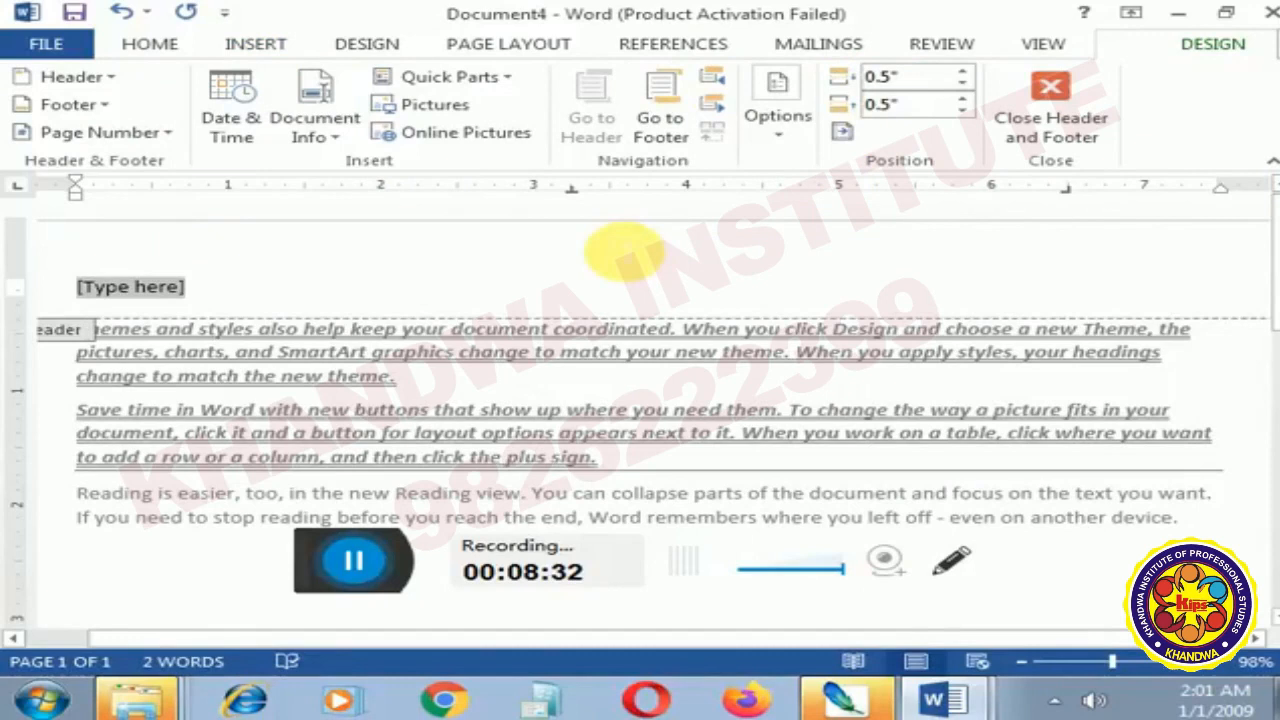
type("Sunny I")
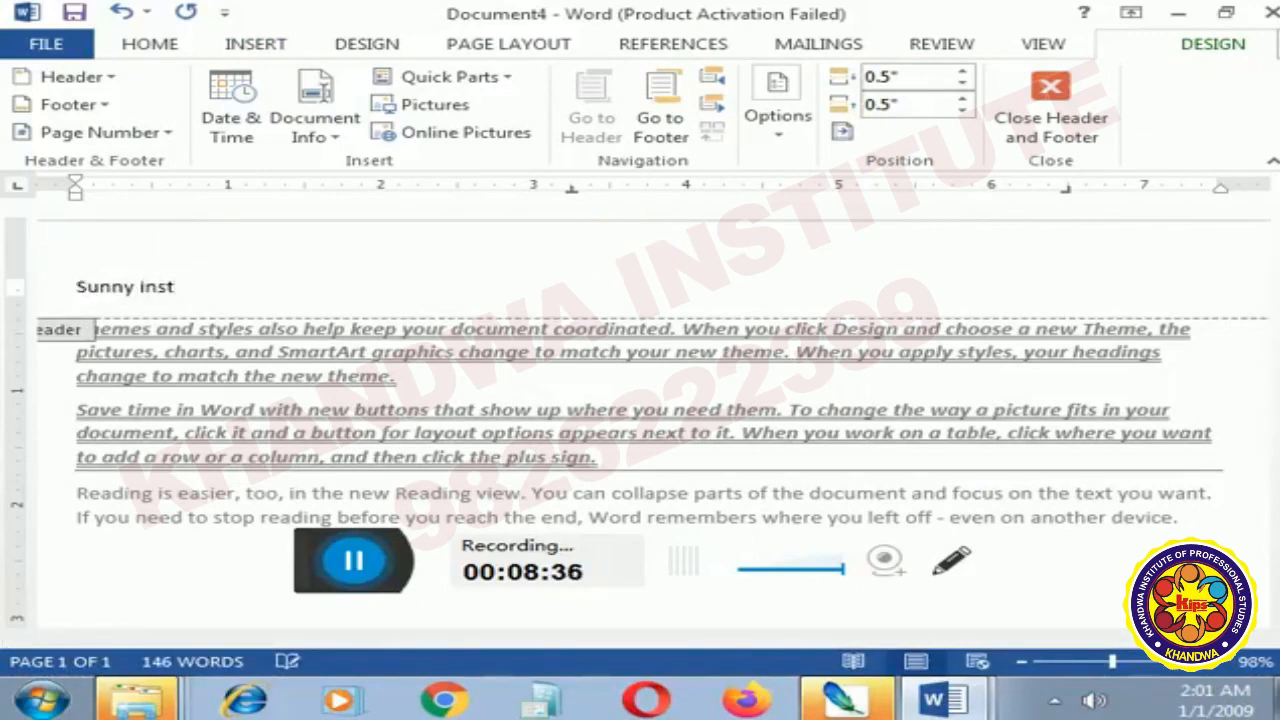
type("nstitutes")
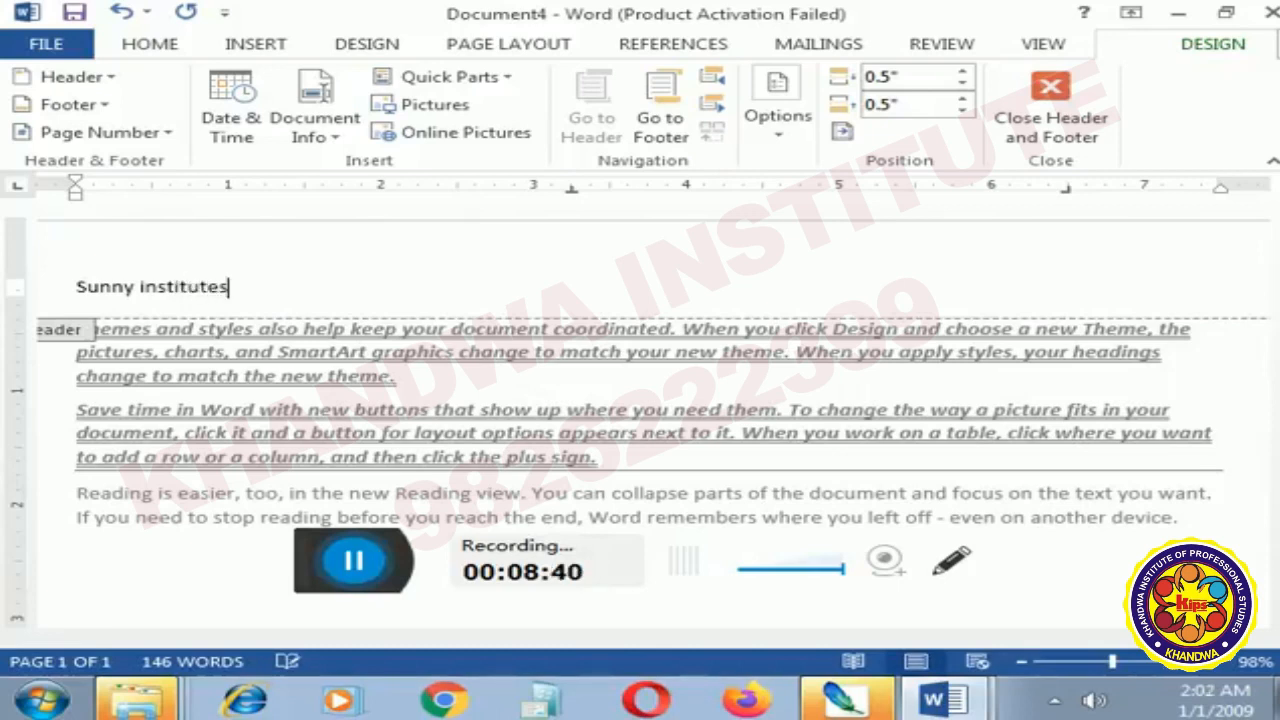
- Enter "M s word" in the page footer and leave header and footer editing
scroll(414, 329, "down", 6)
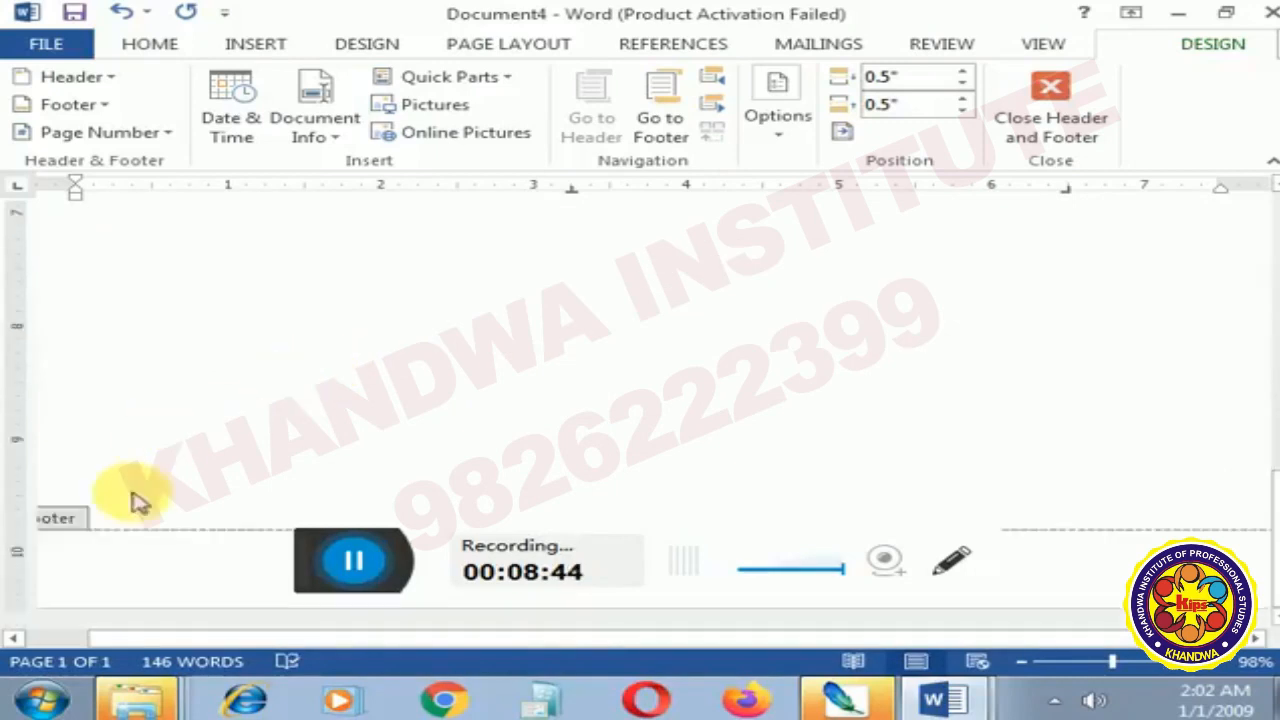
left_click(138, 560)
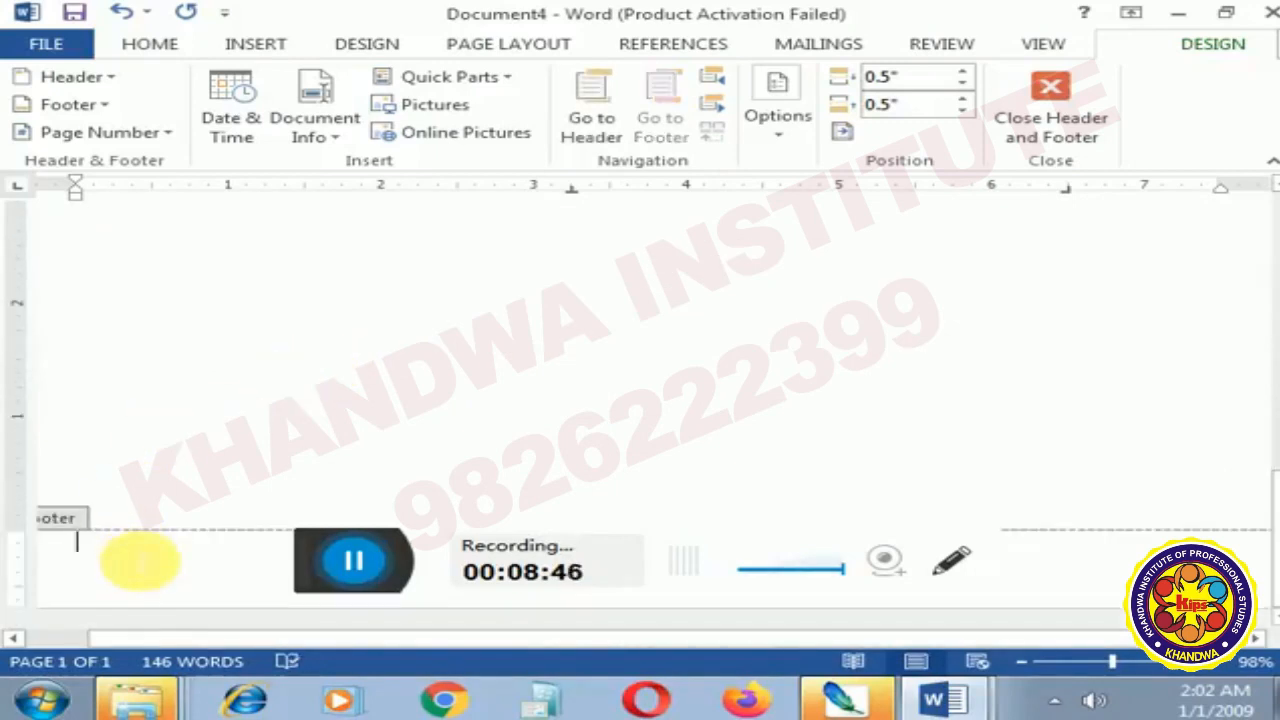
type("mss")
key("BackSpace")
type("worr")
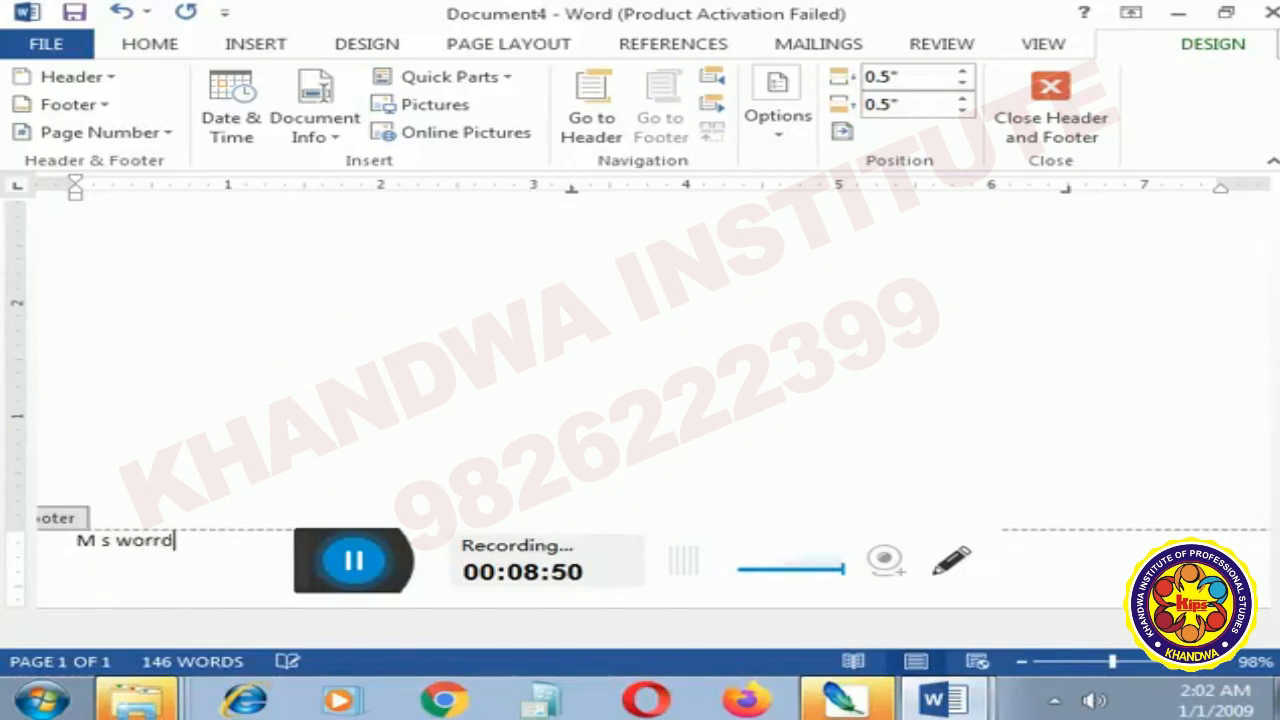
type("d")
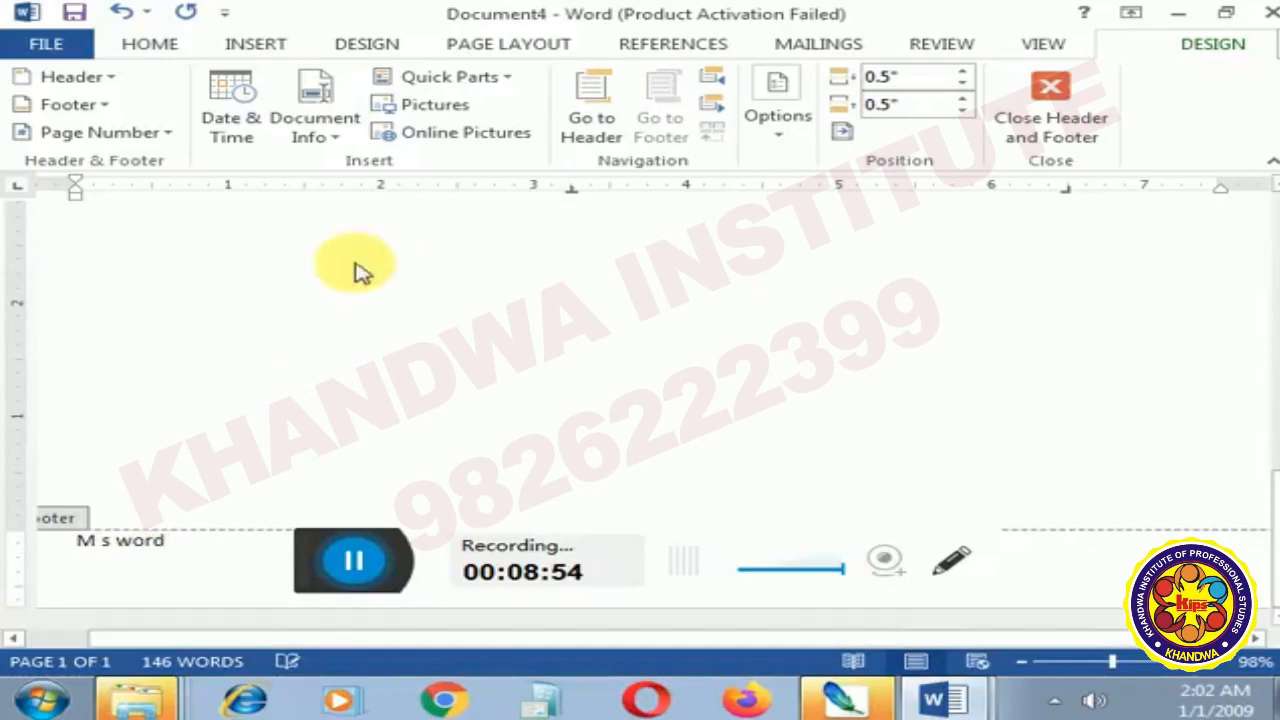
left_click(997, 155)
- Add a second page after the text and check its header and footer
scroll(591, 314, "down", 5)
scroll(587, 318, "down", 6)
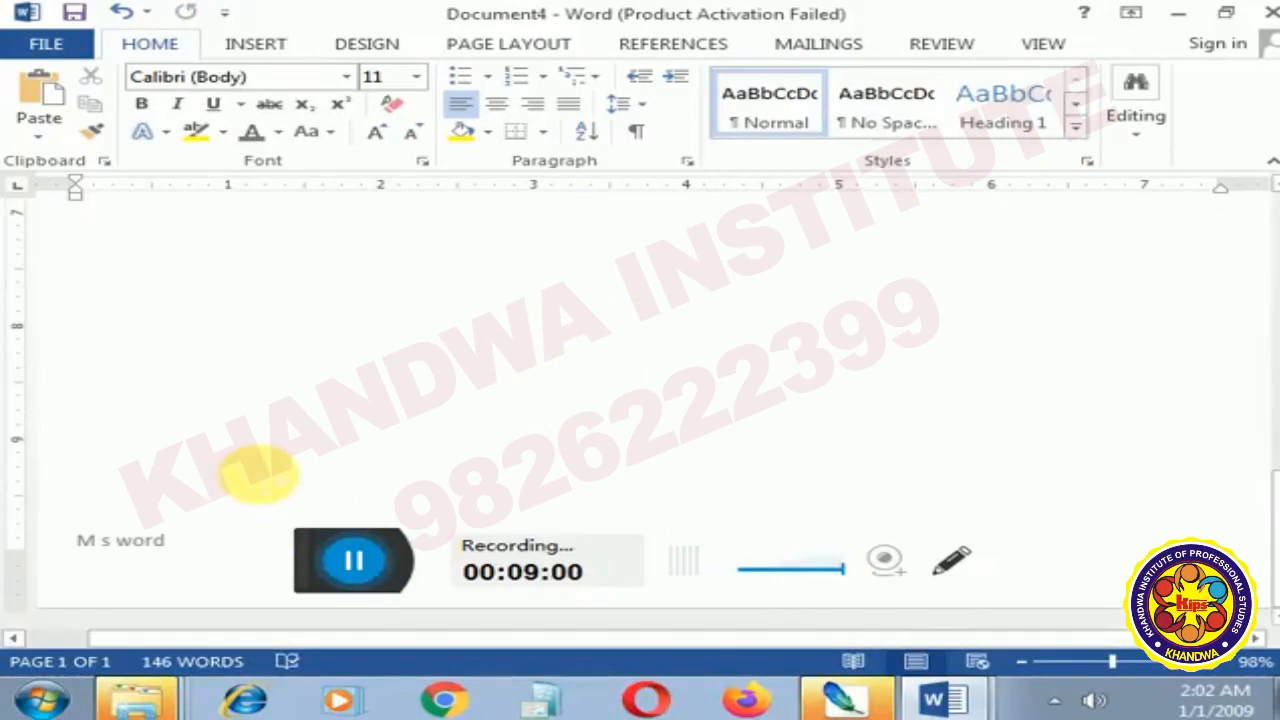
scroll(262, 480, "down", 3)
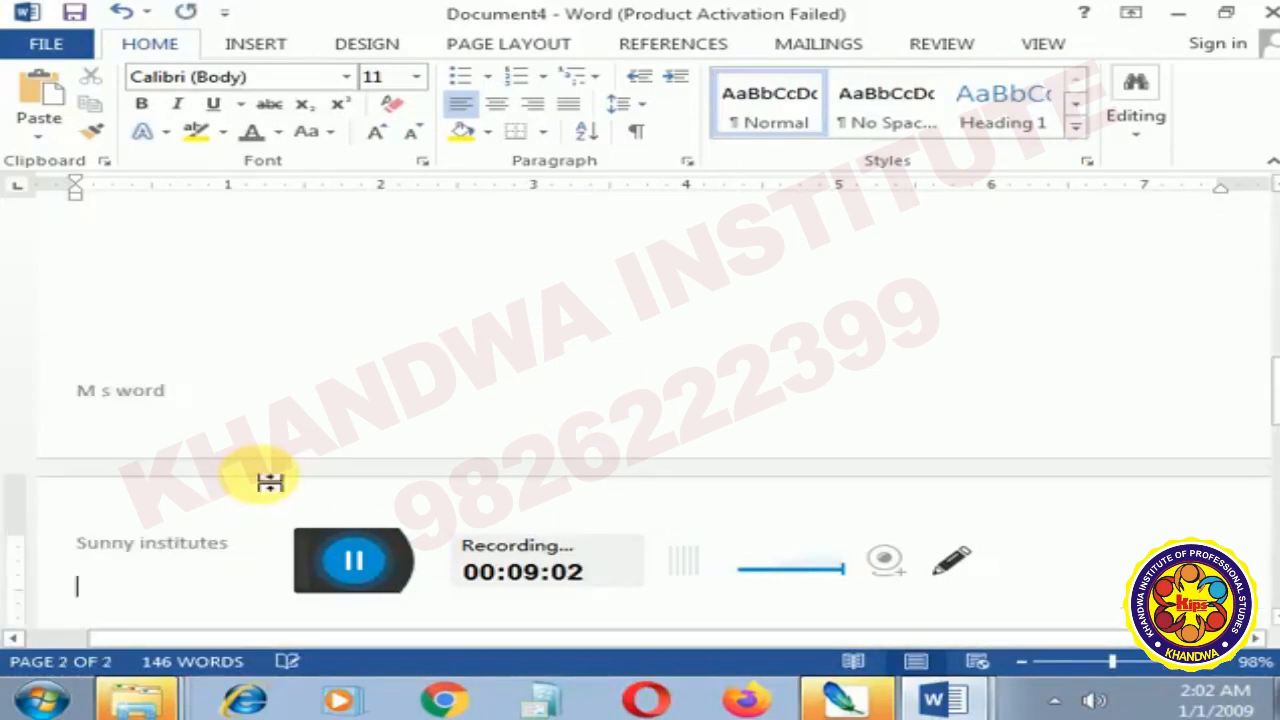
scroll(268, 480, "down", 3)
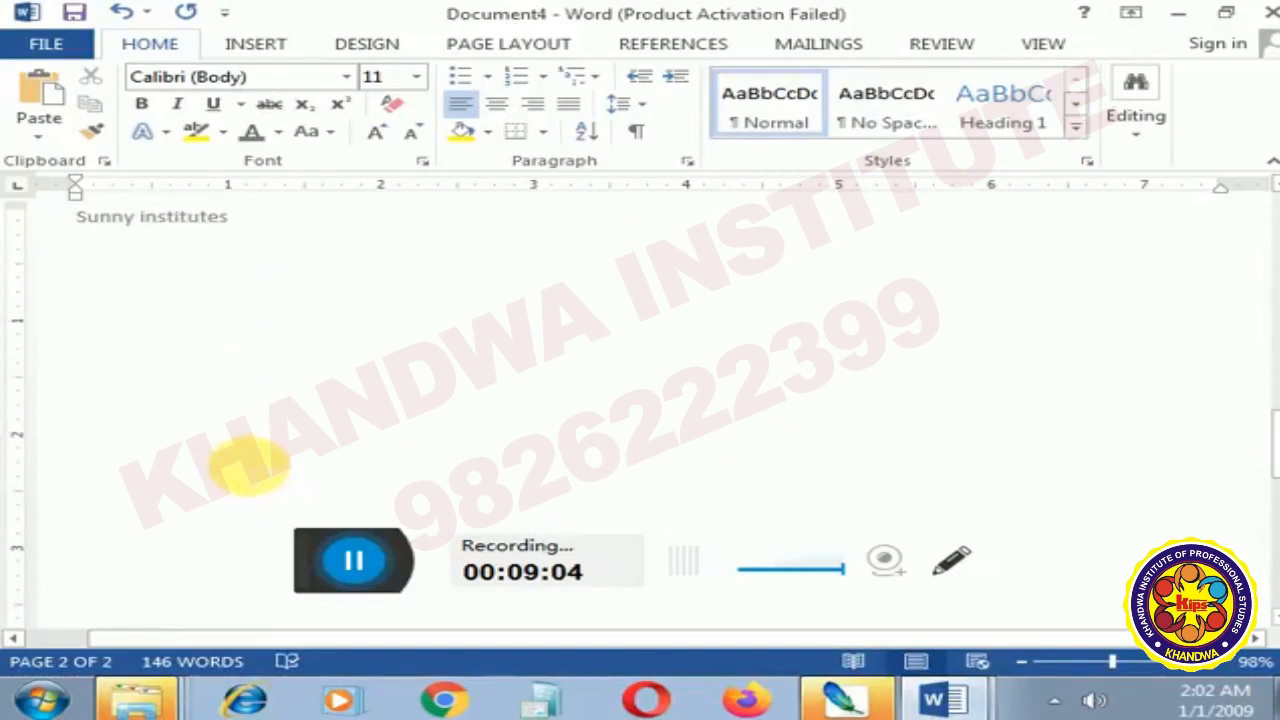
scroll(252, 420, "down", 5)
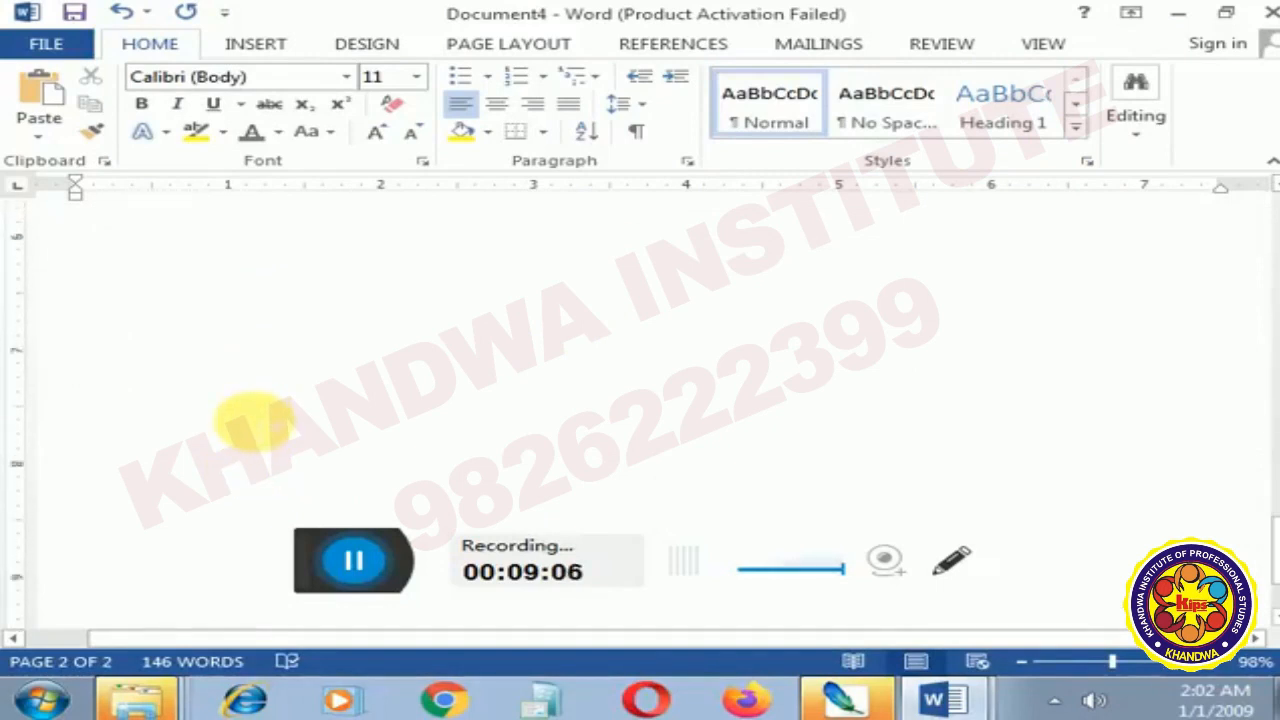
scroll(253, 420, "down", 5)
scroll(250, 425, "up", 1)
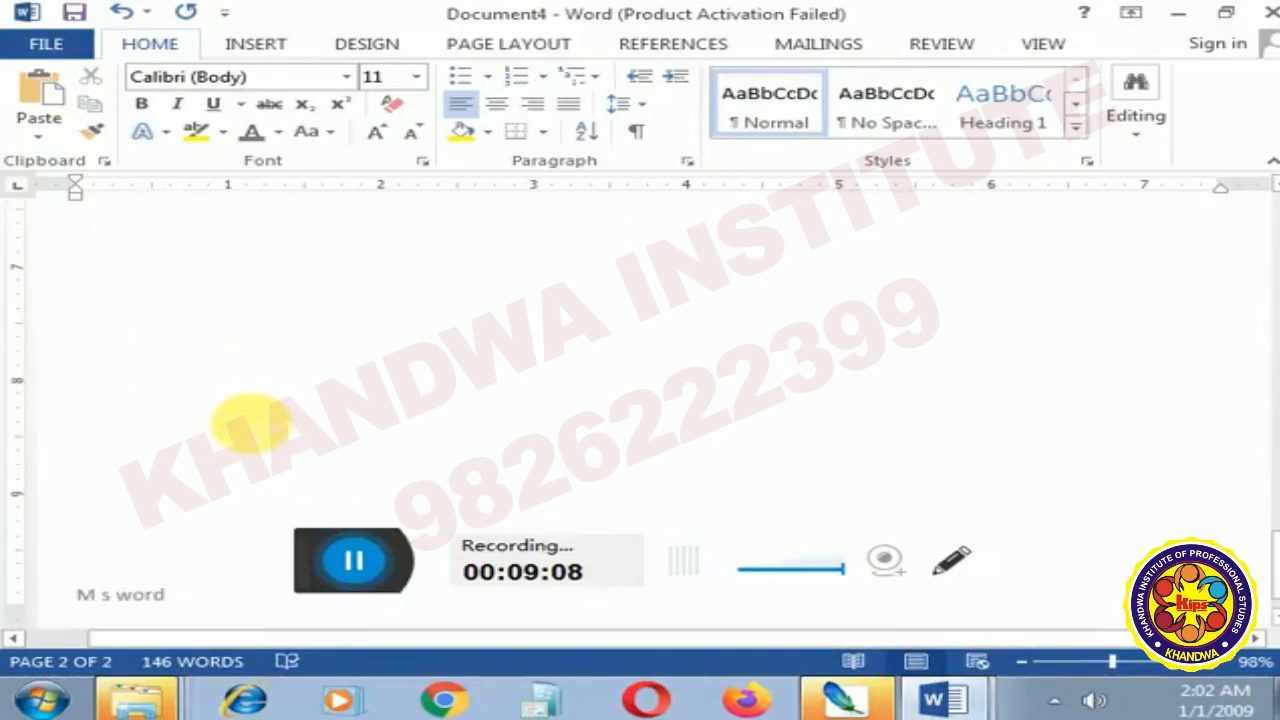
- Check the header and footer on both pages in the print preview, and return to the start of the document
key("ctrl+p")
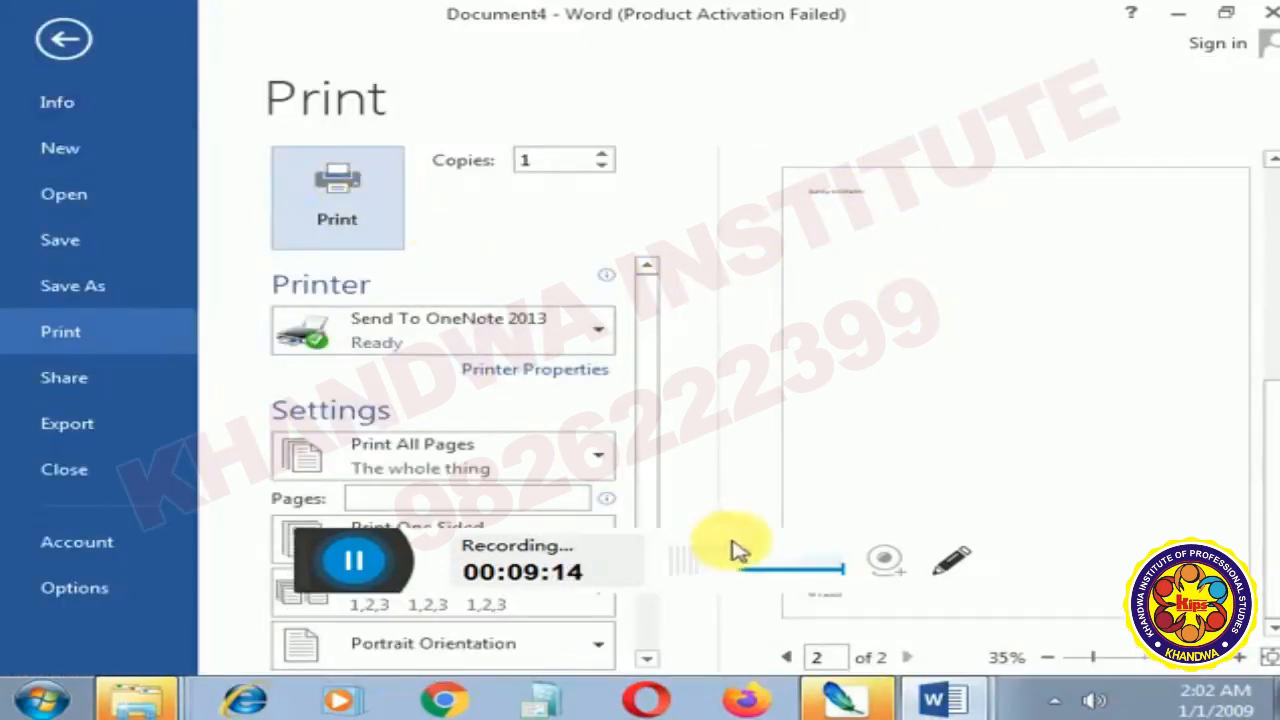
left_click(787, 658)
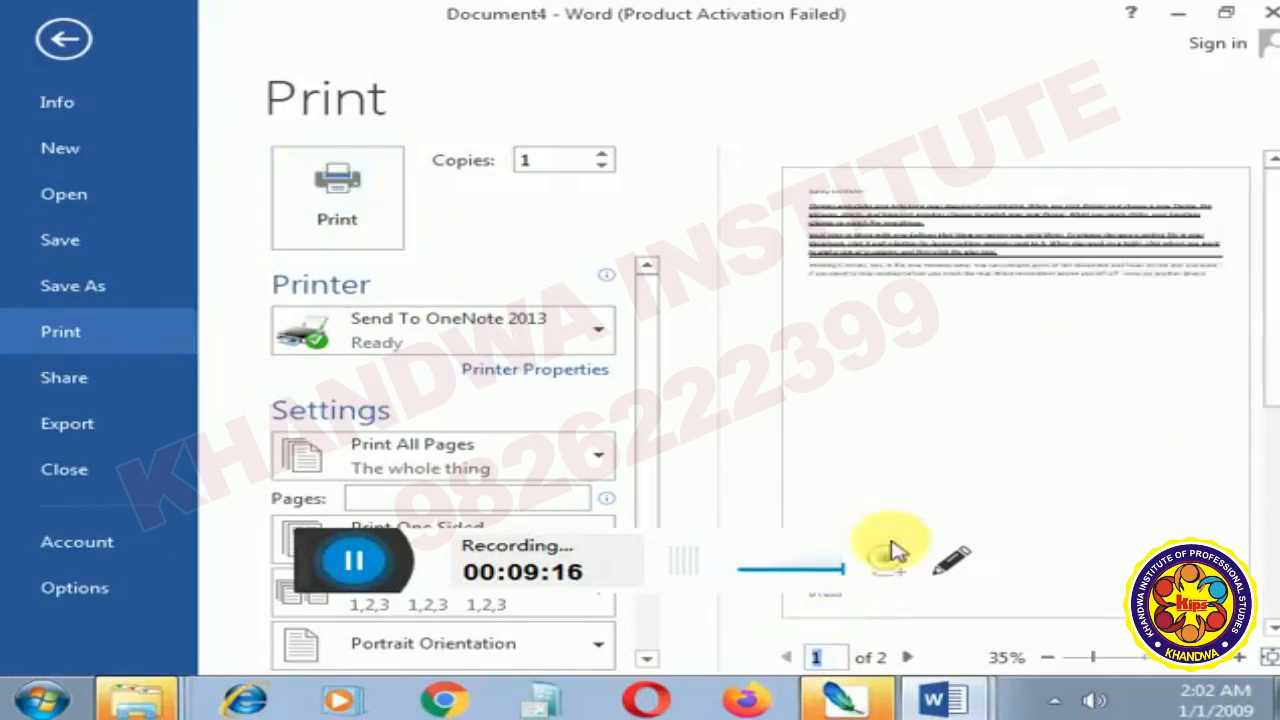
left_click(64, 38)
scroll(456, 279, "down", 10)
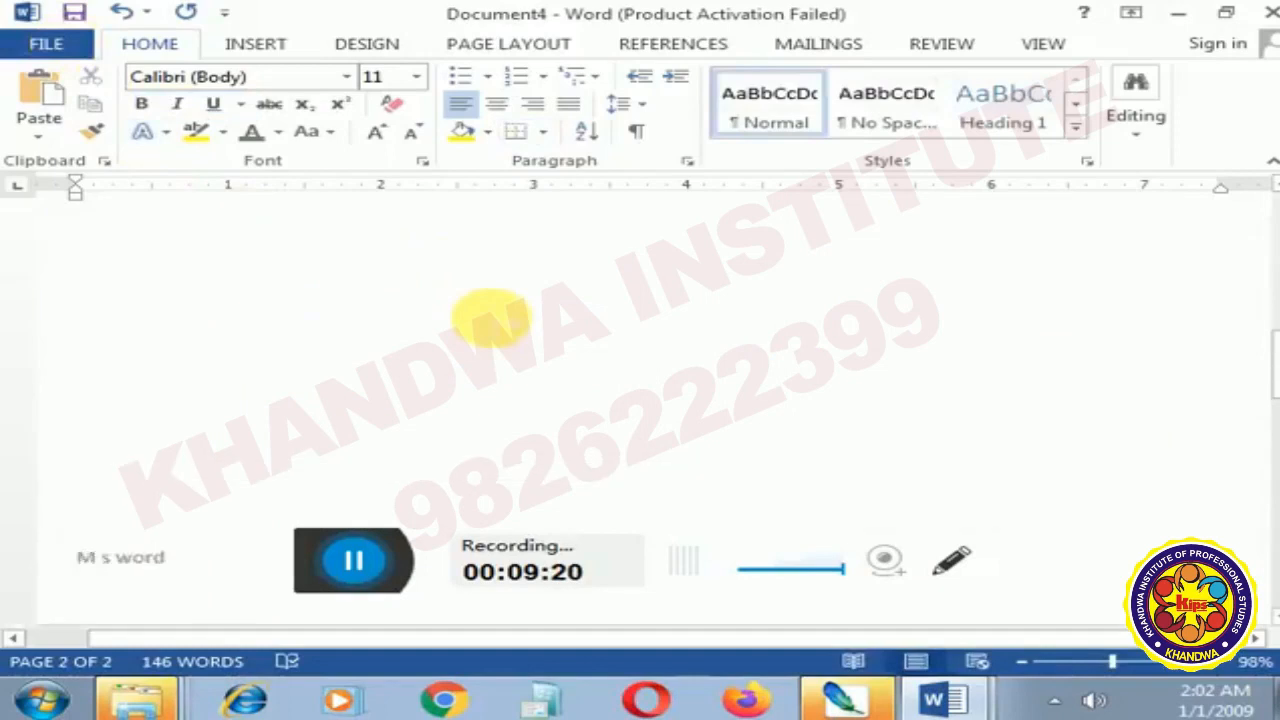
scroll(505, 330, "up", 3)
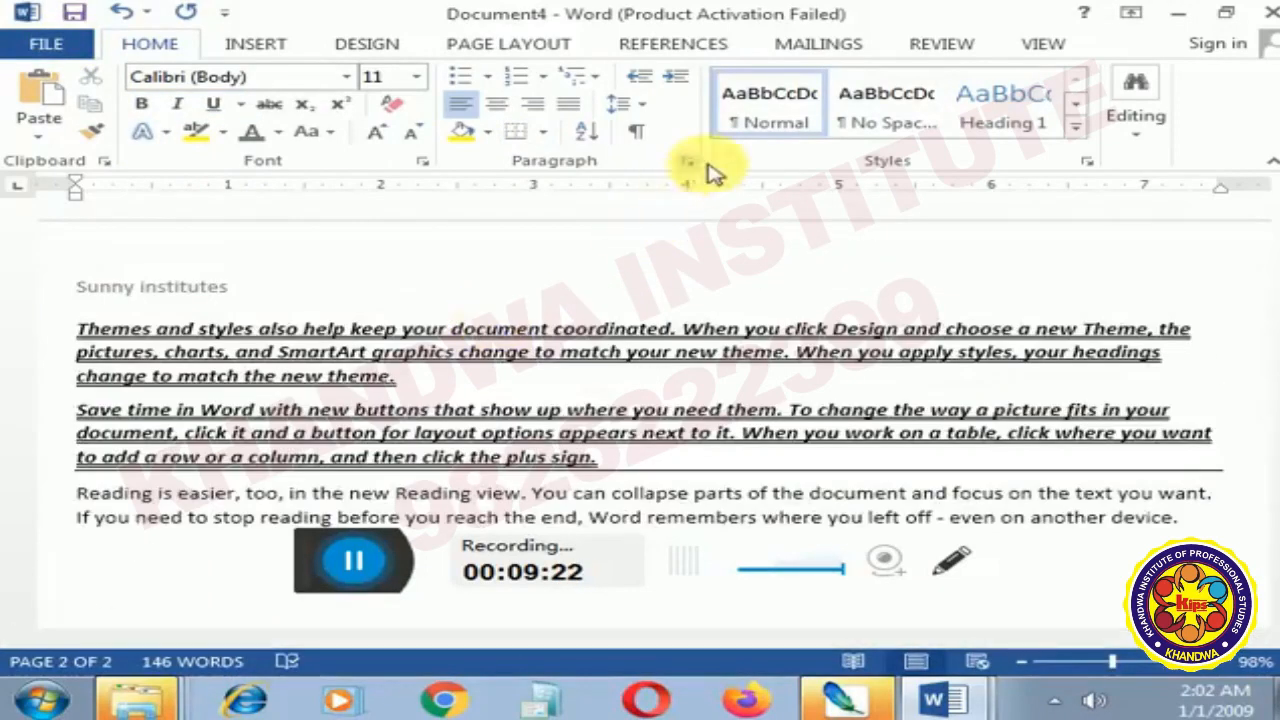